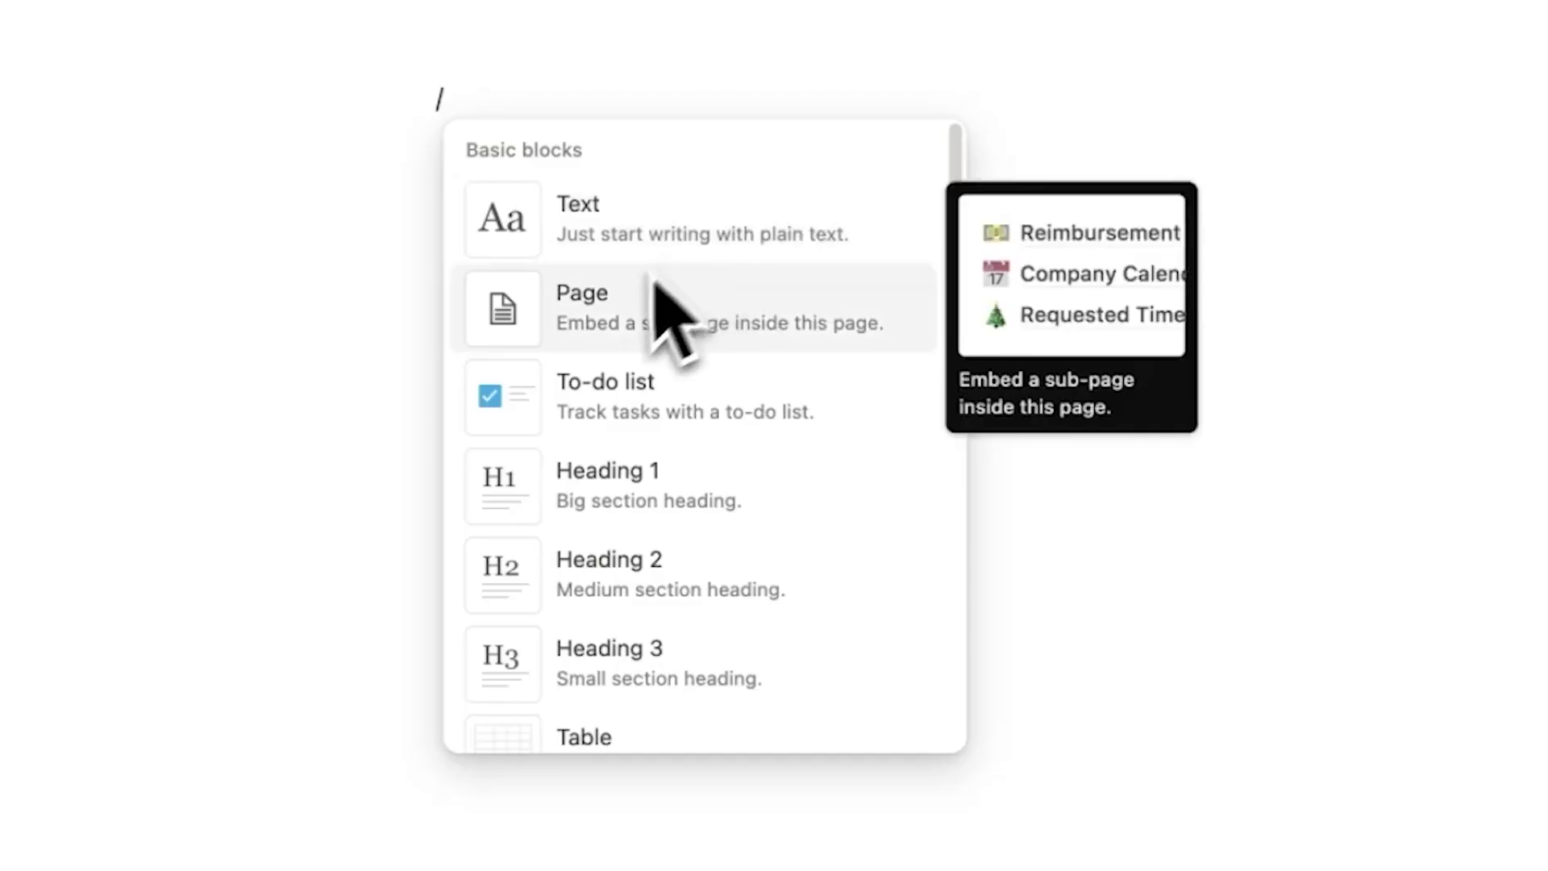
- Scroll down the Headquarters page to the My Task List database
scroll(637, 362, "down", 20)
scroll(637, 387, "down", 7)
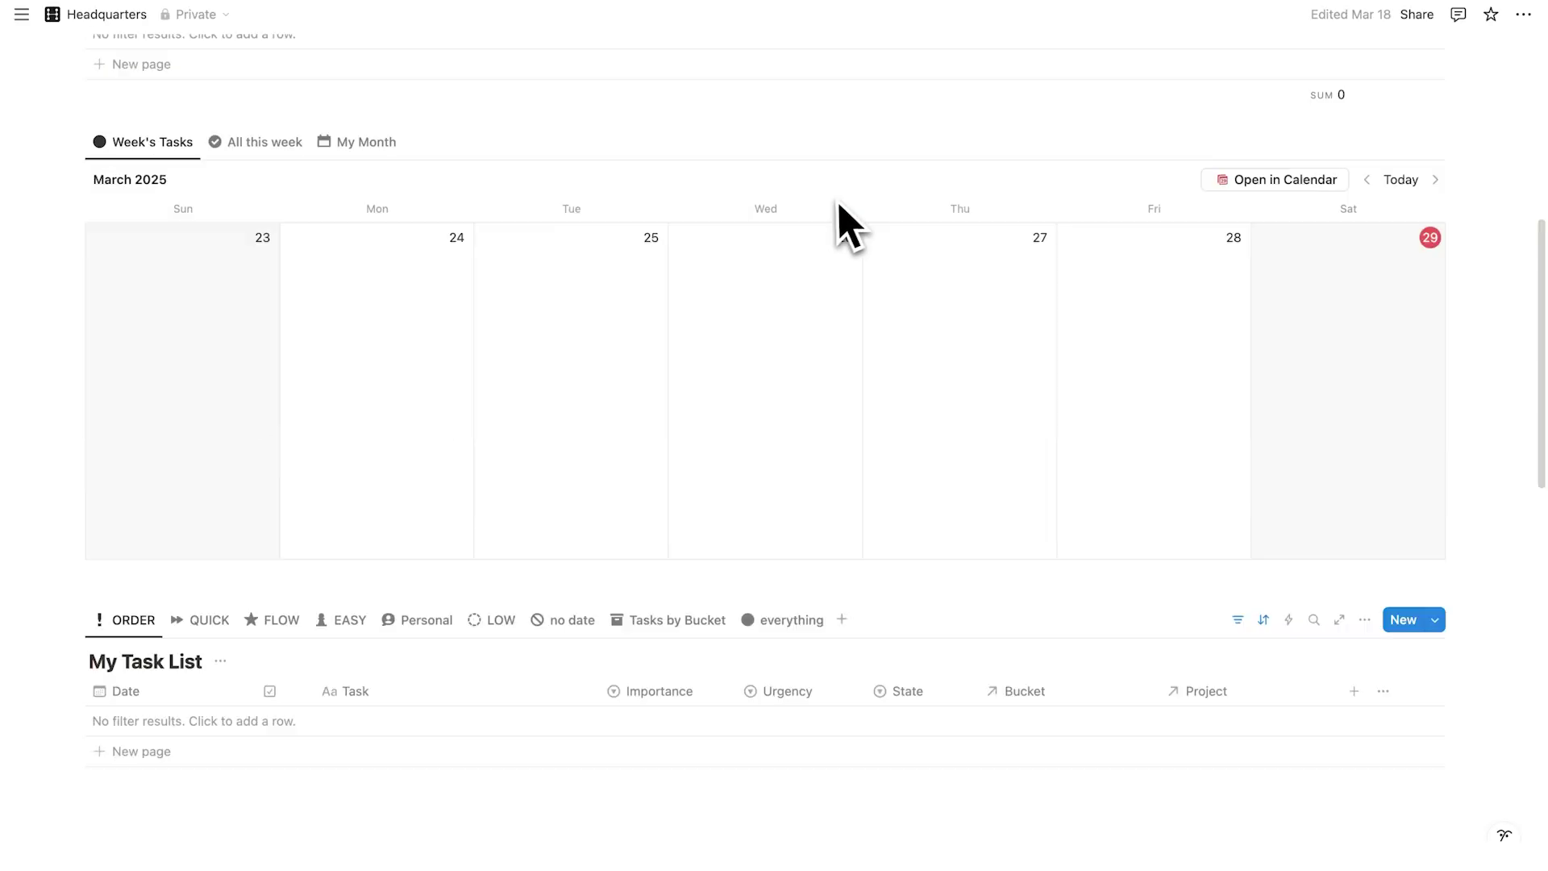
scroll(836, 225, "down", 15)
scroll(838, 242, "up", 10)
scroll(839, 290, "up", 10)
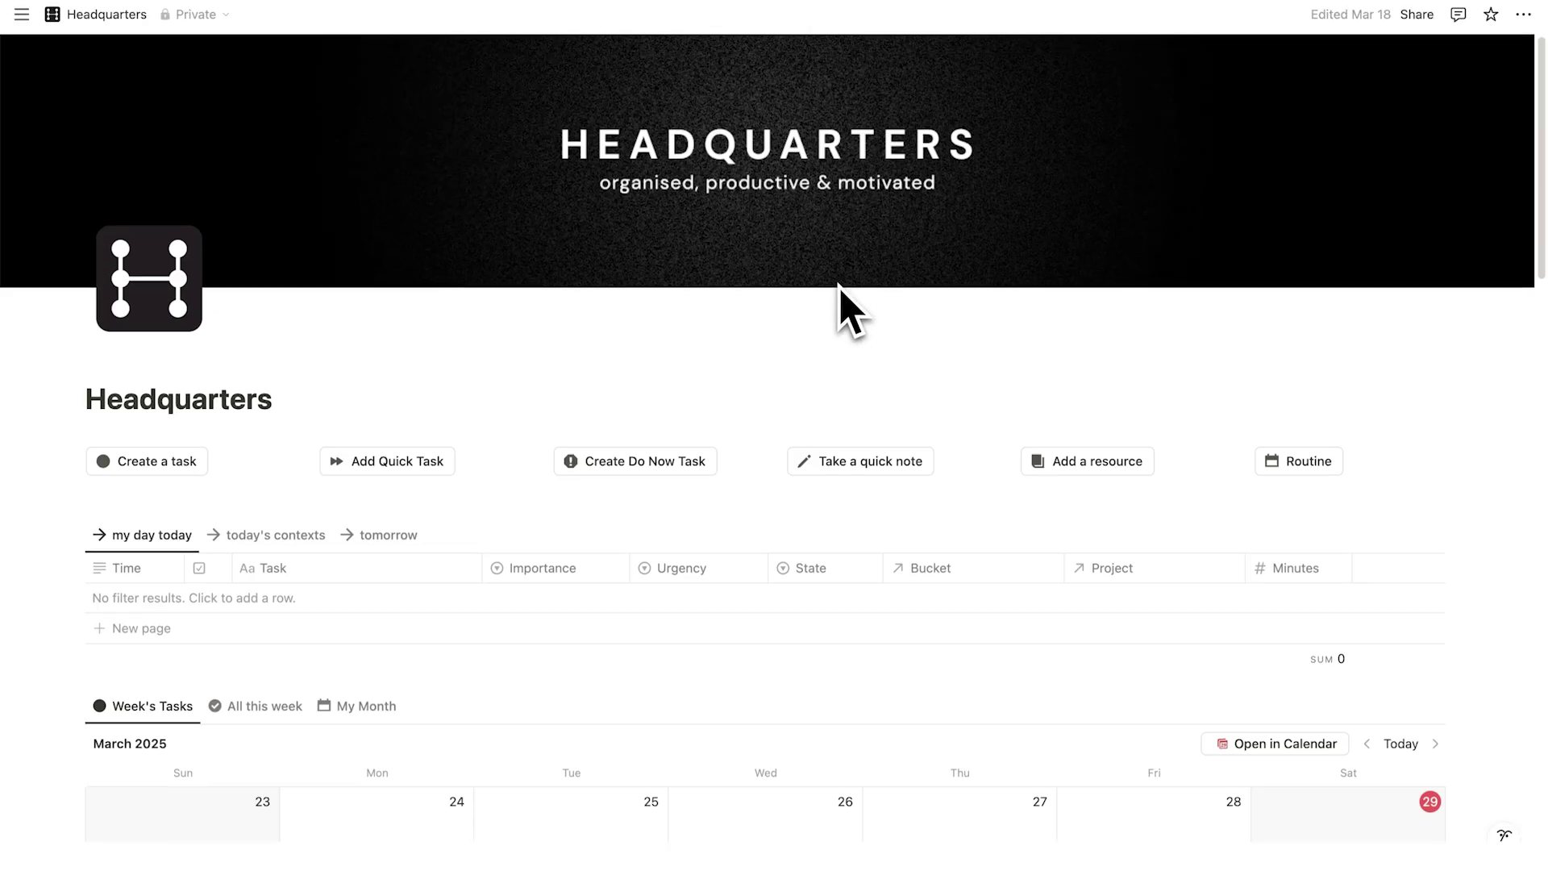
scroll(590, 267, "down", 15)
scroll(707, 448, "down", 3)
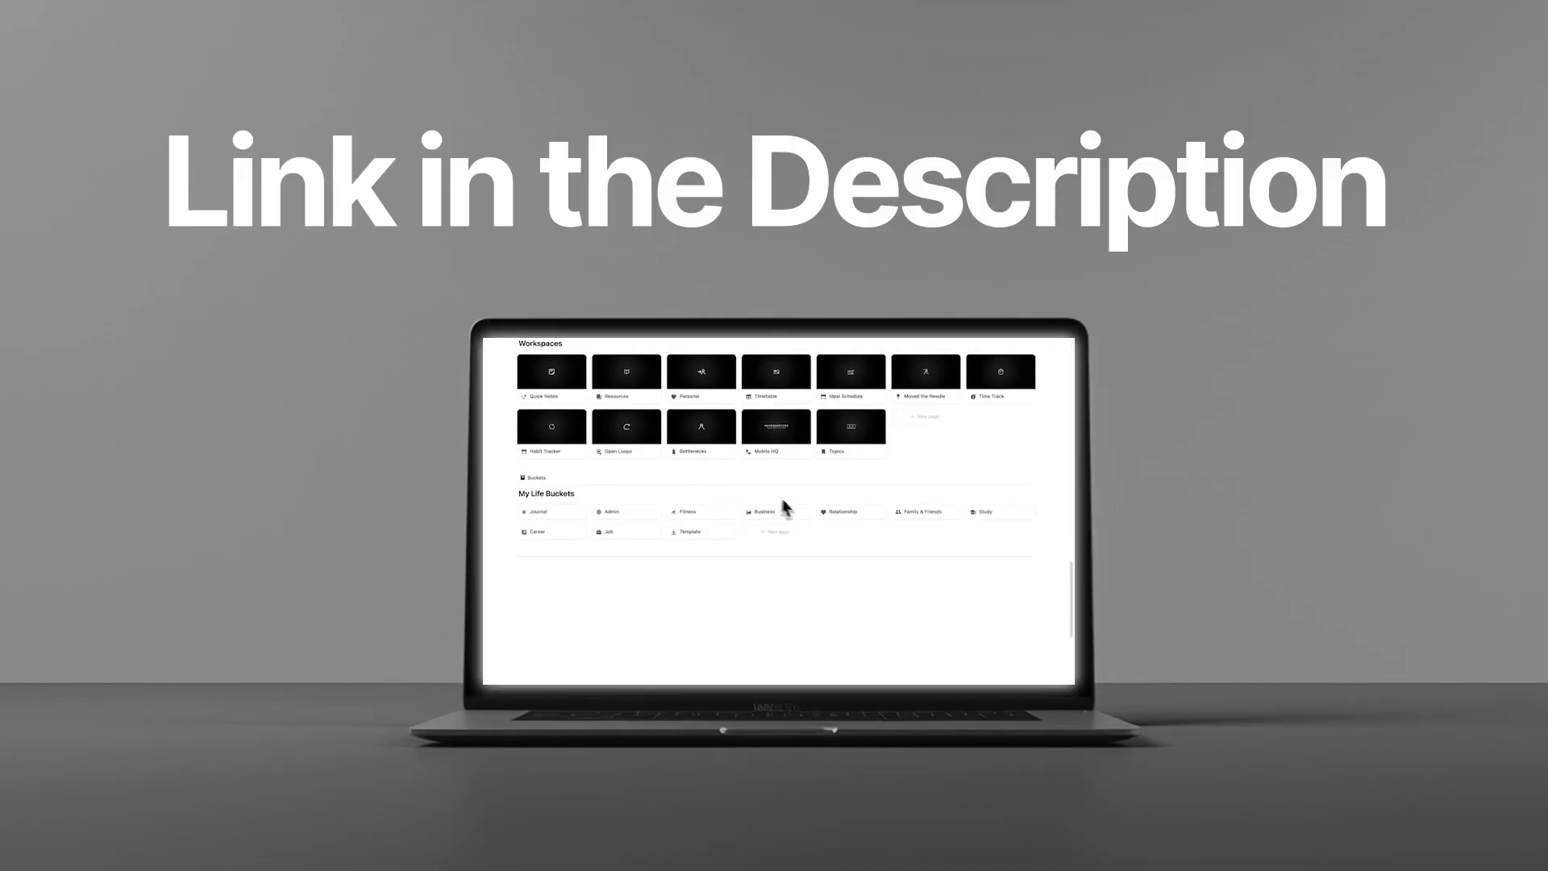
scroll(787, 505, "up", 10)
scroll(812, 519, "down", 10)
scroll(709, 449, "down", 3)
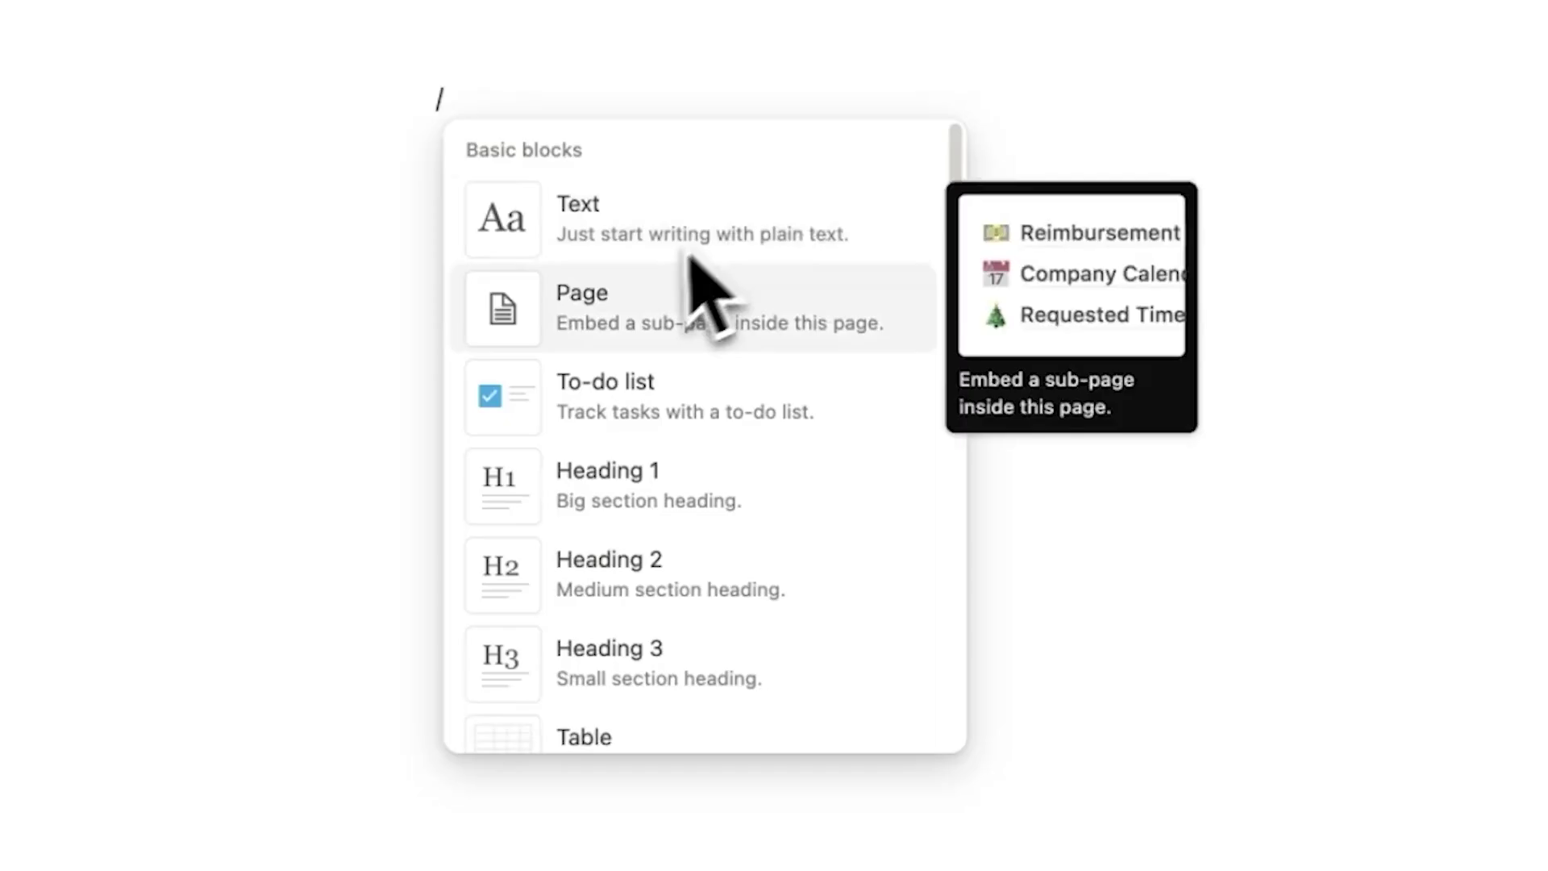
scroll(622, 387, "down", 10)
scroll(624, 396, "down", 10)
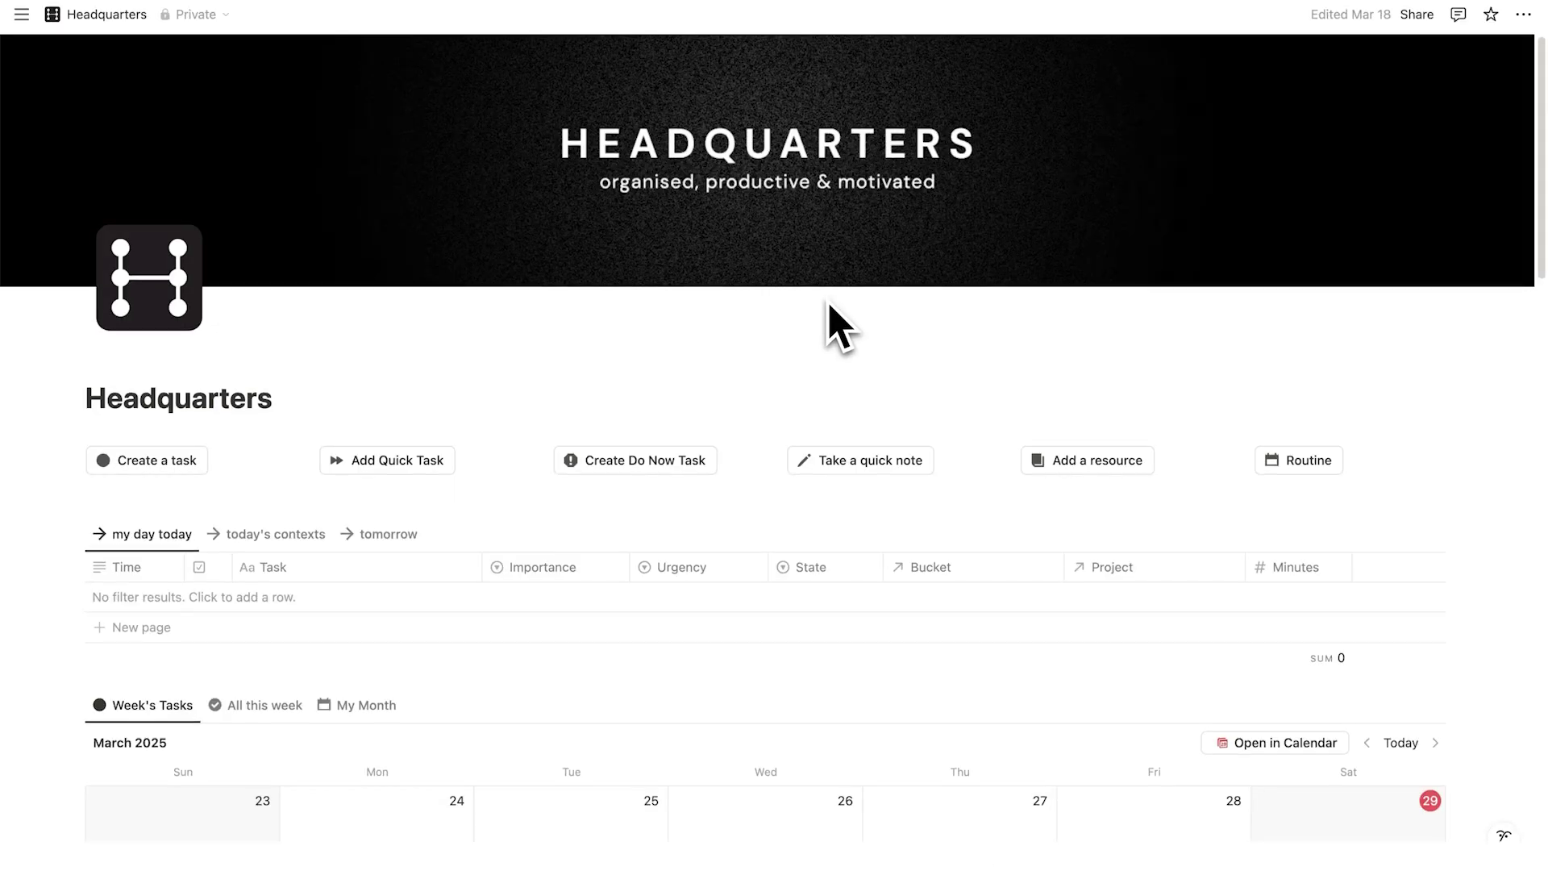
scroll(831, 326, "down", 3)
scroll(830, 305, "down", 5)
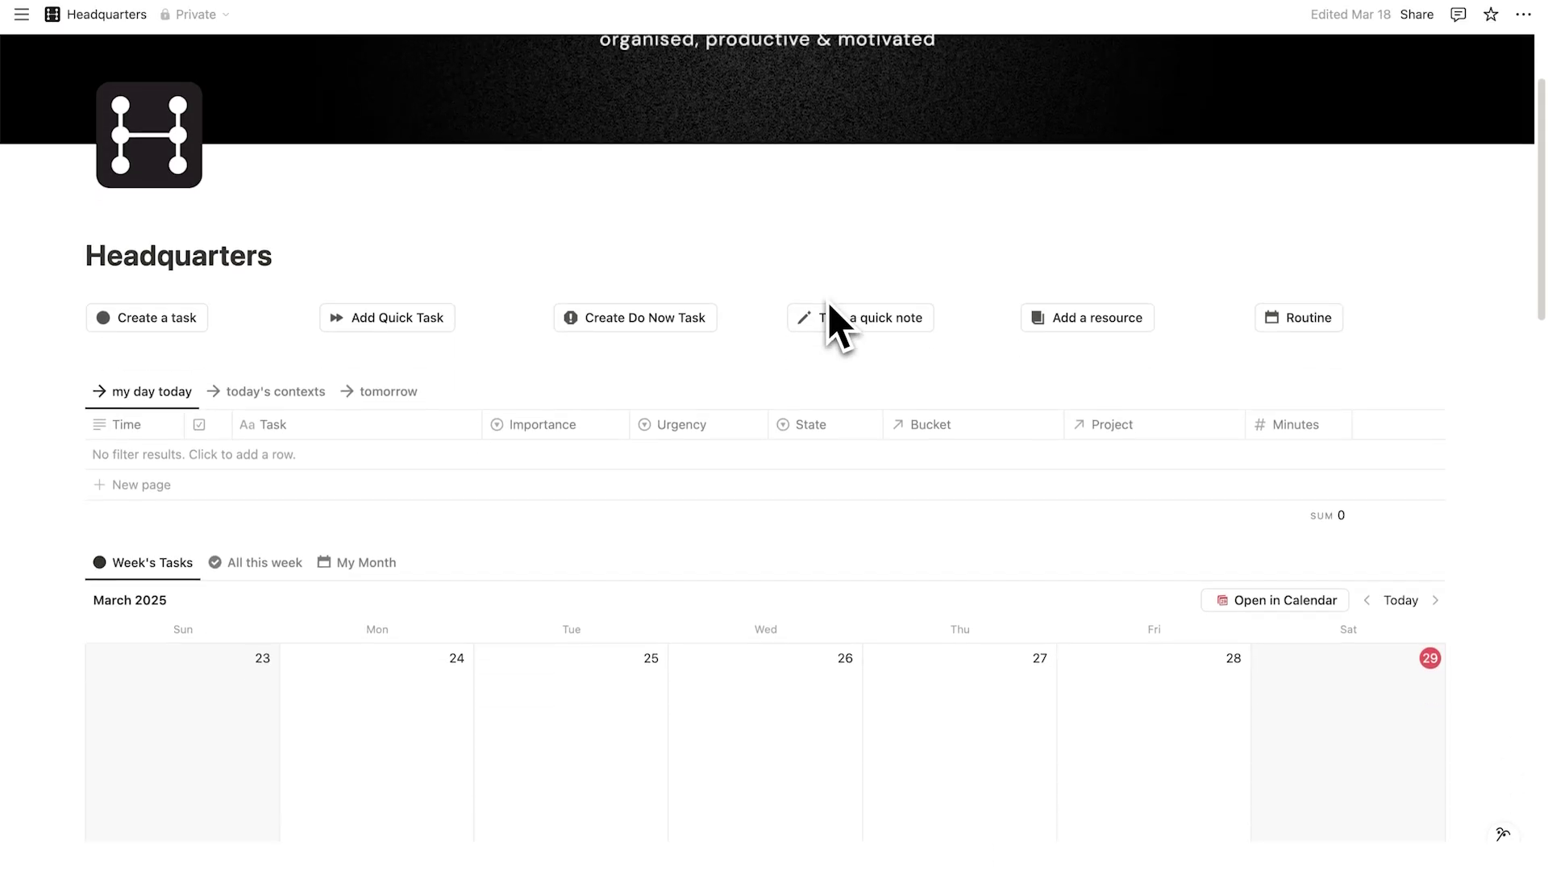
scroll(786, 347, "up", 1)
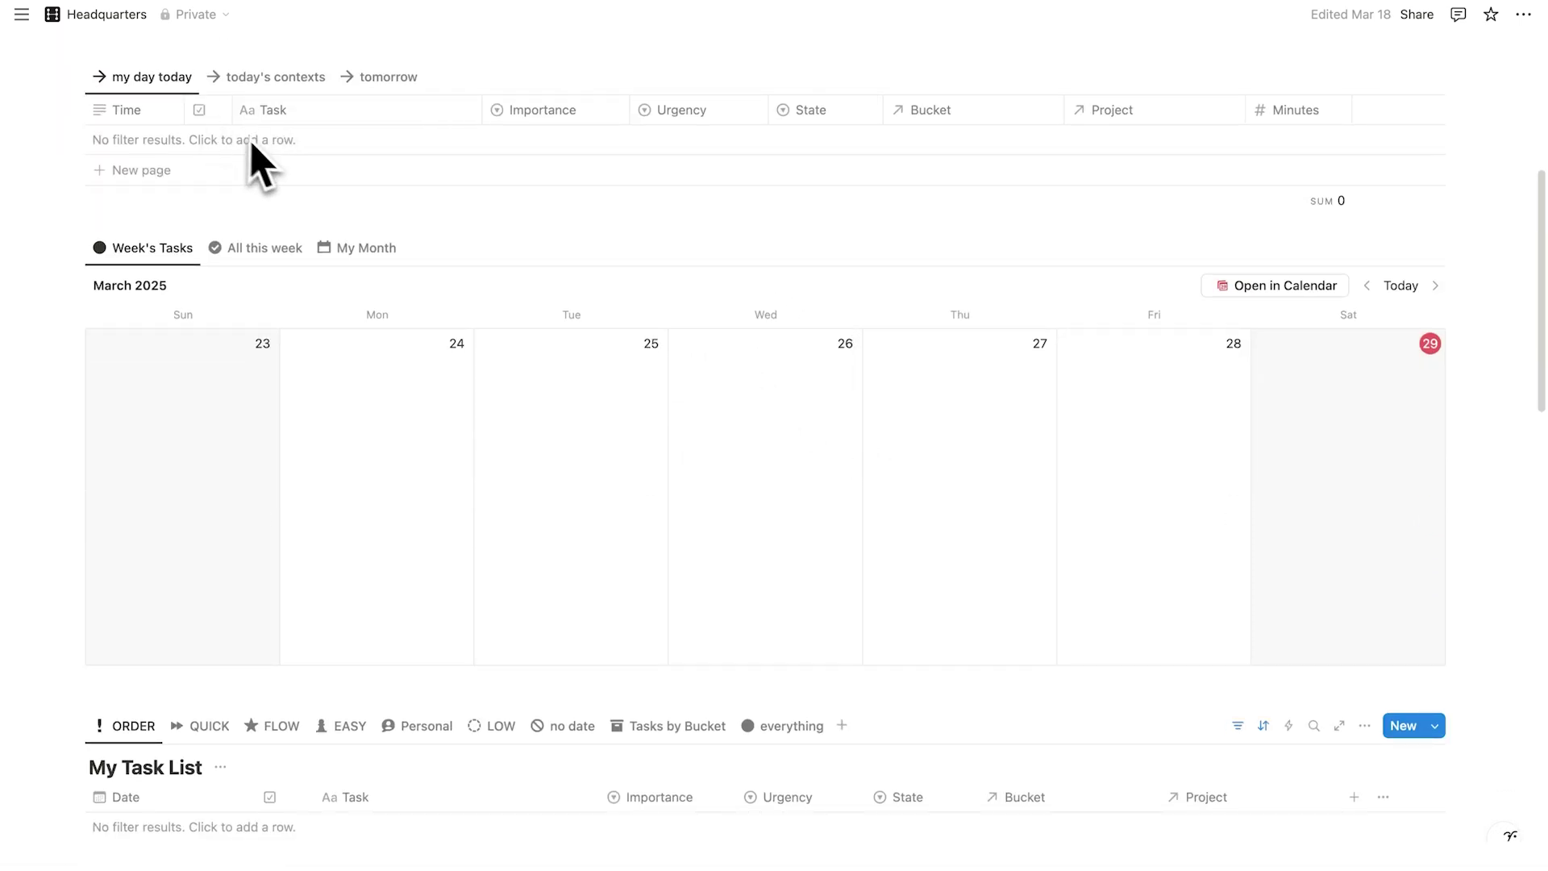
scroll(254, 186, "down", 2)
scroll(467, 403, "down", 2)
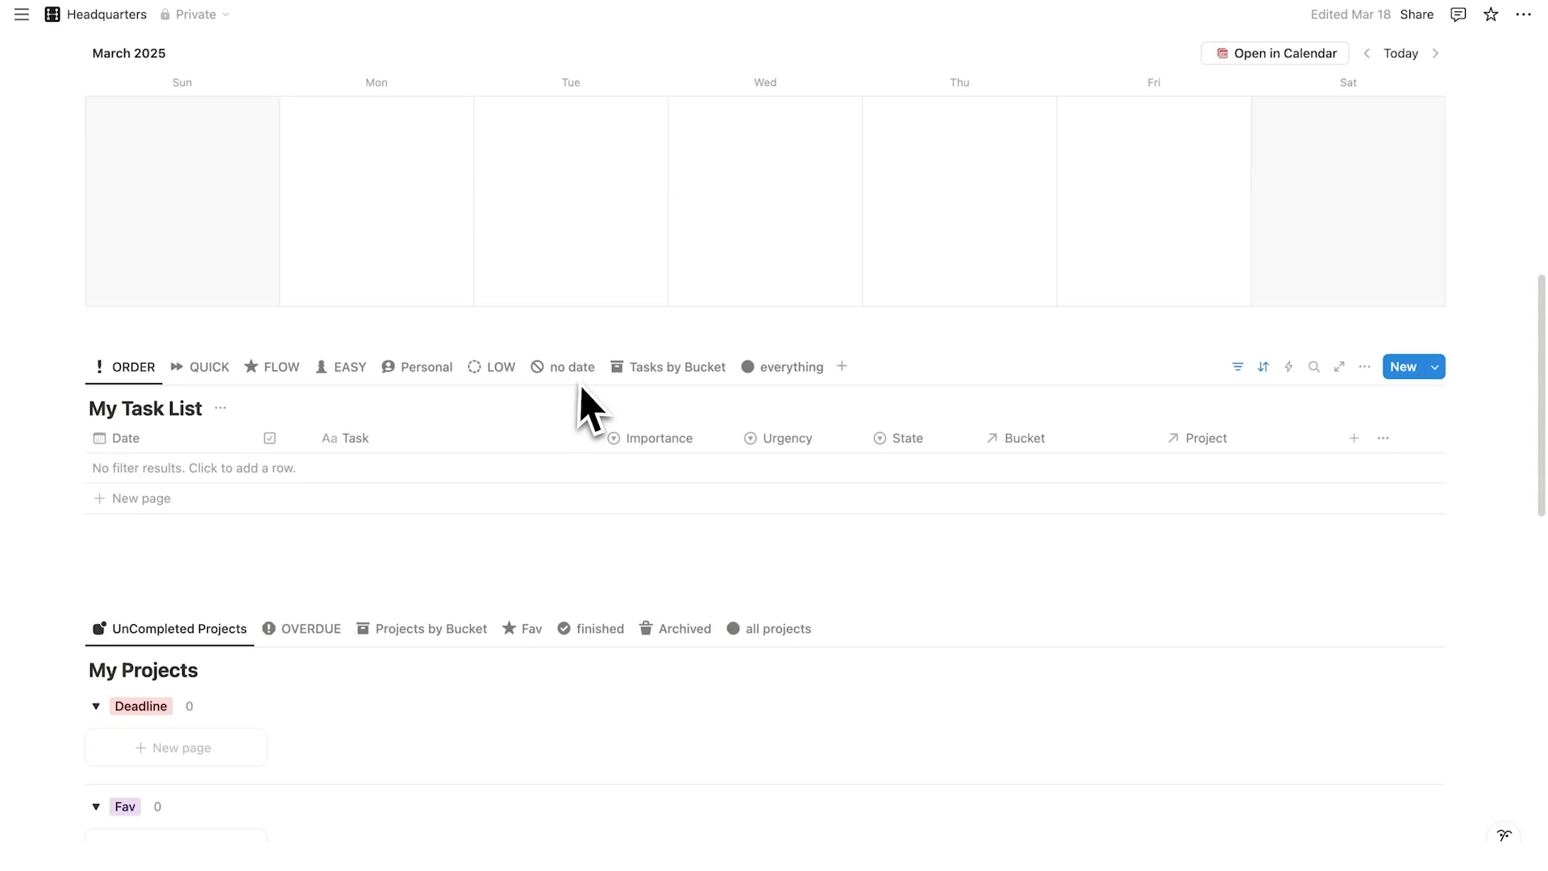
scroll(428, 501, "up", 5)
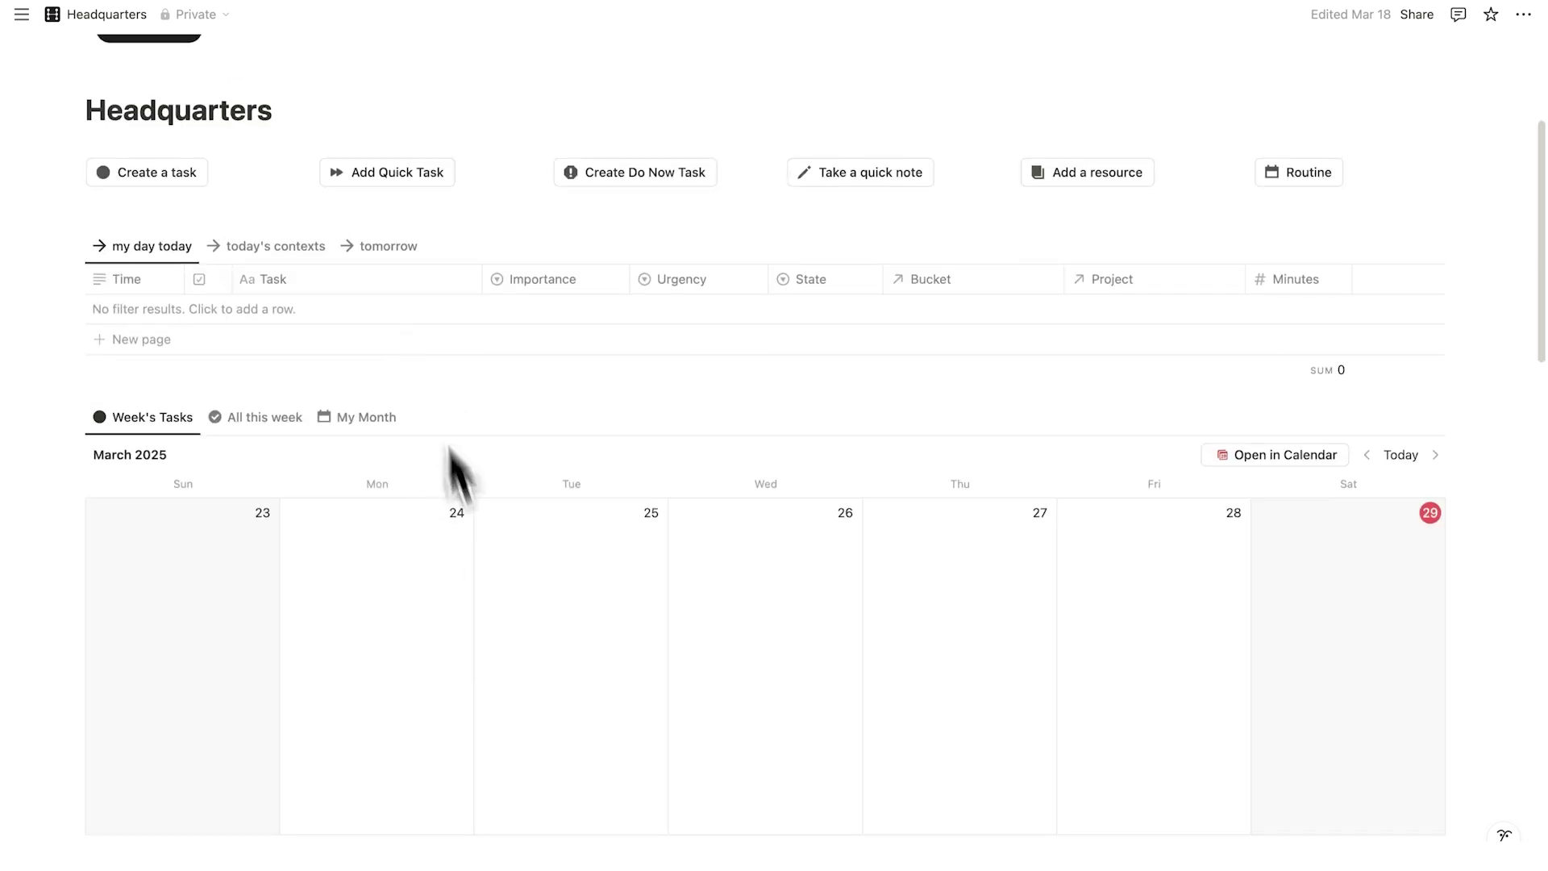
scroll(446, 452, "down", 1)
scroll(1019, 553, "down", 4)
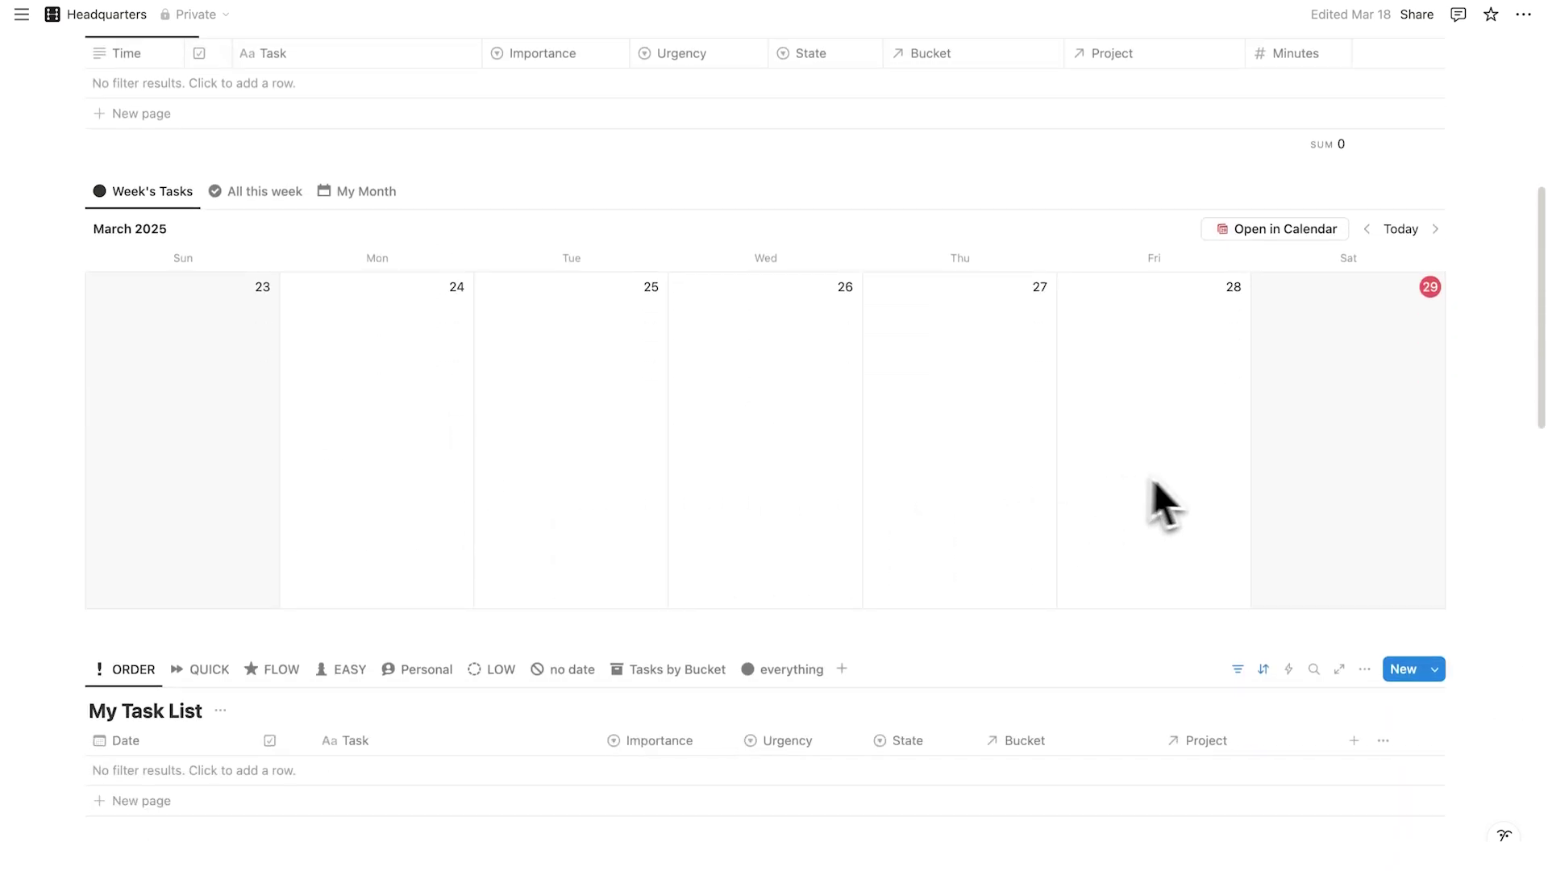
scroll(1361, 534, "down", 2)
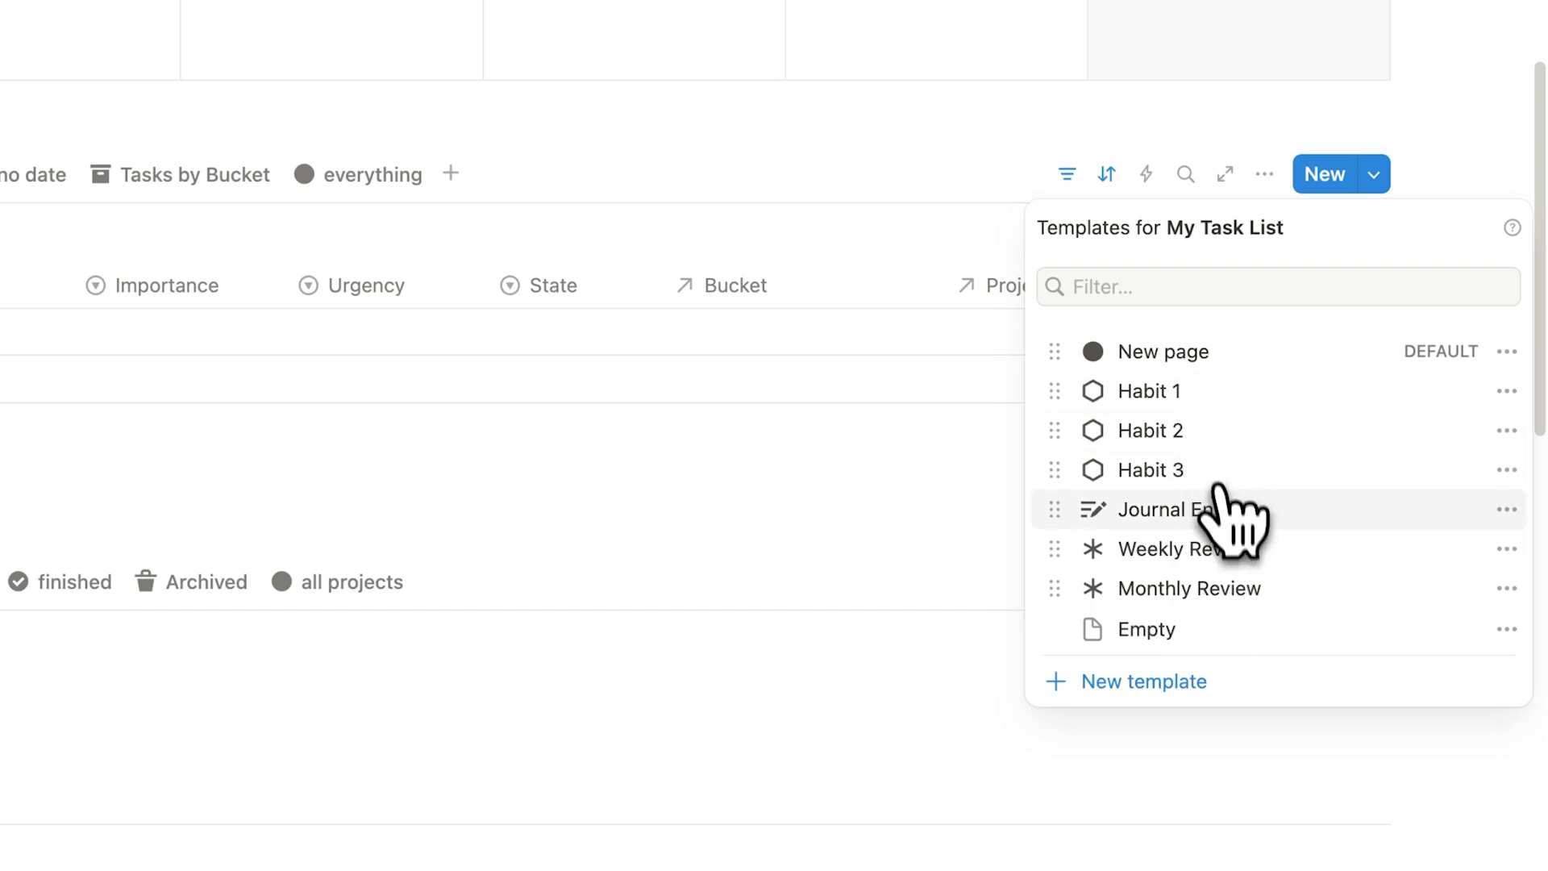
- Create a new My Task List template named Run with a sneaker icon and Urgency Habit
left_click(1176, 686)
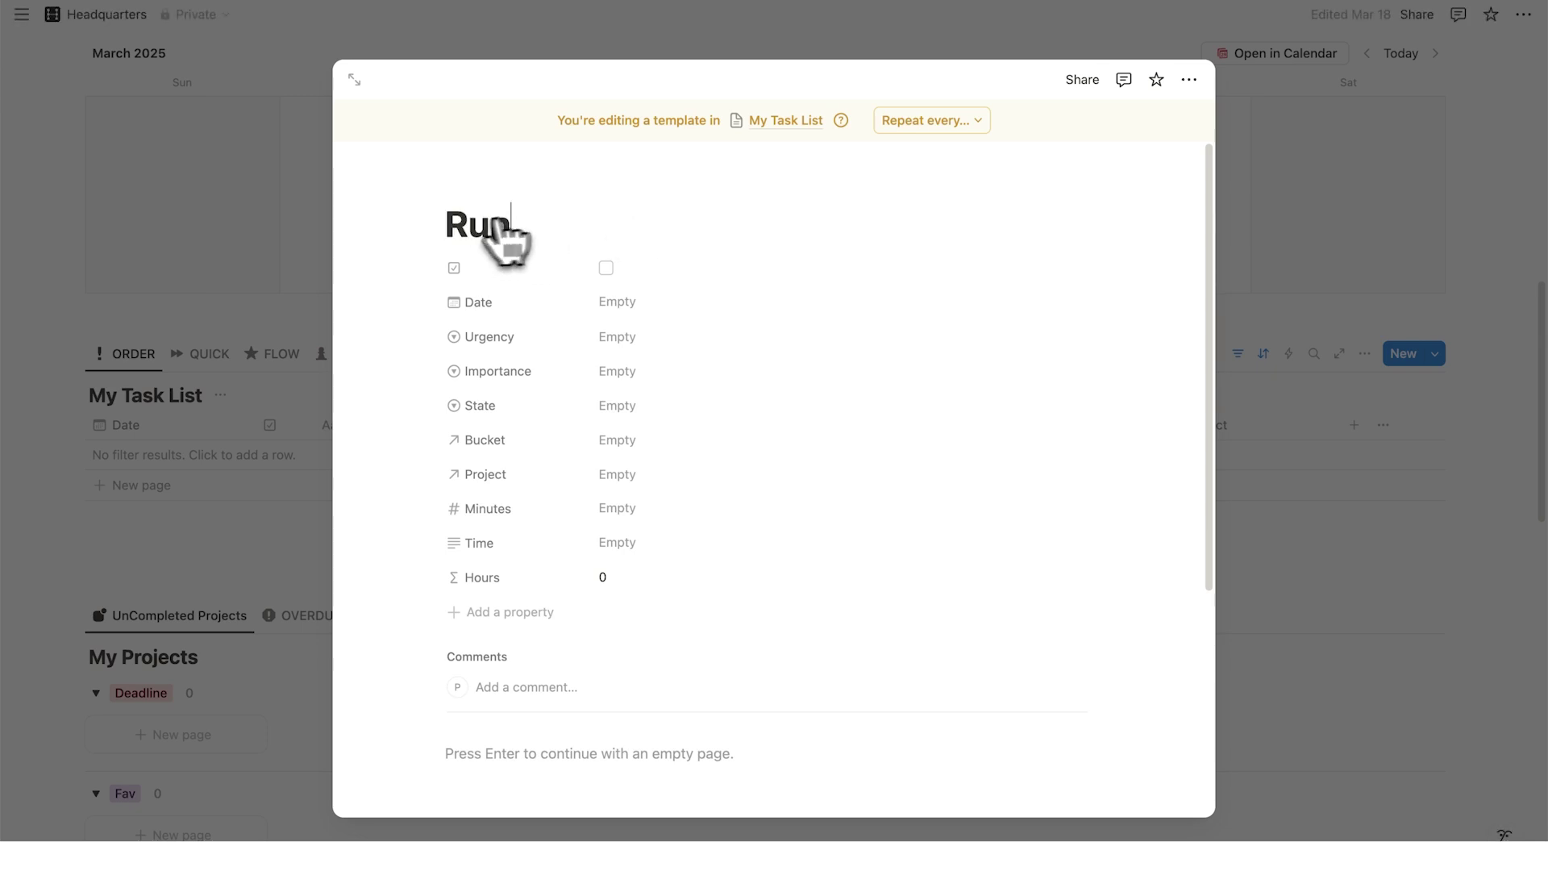
left_click(467, 184)
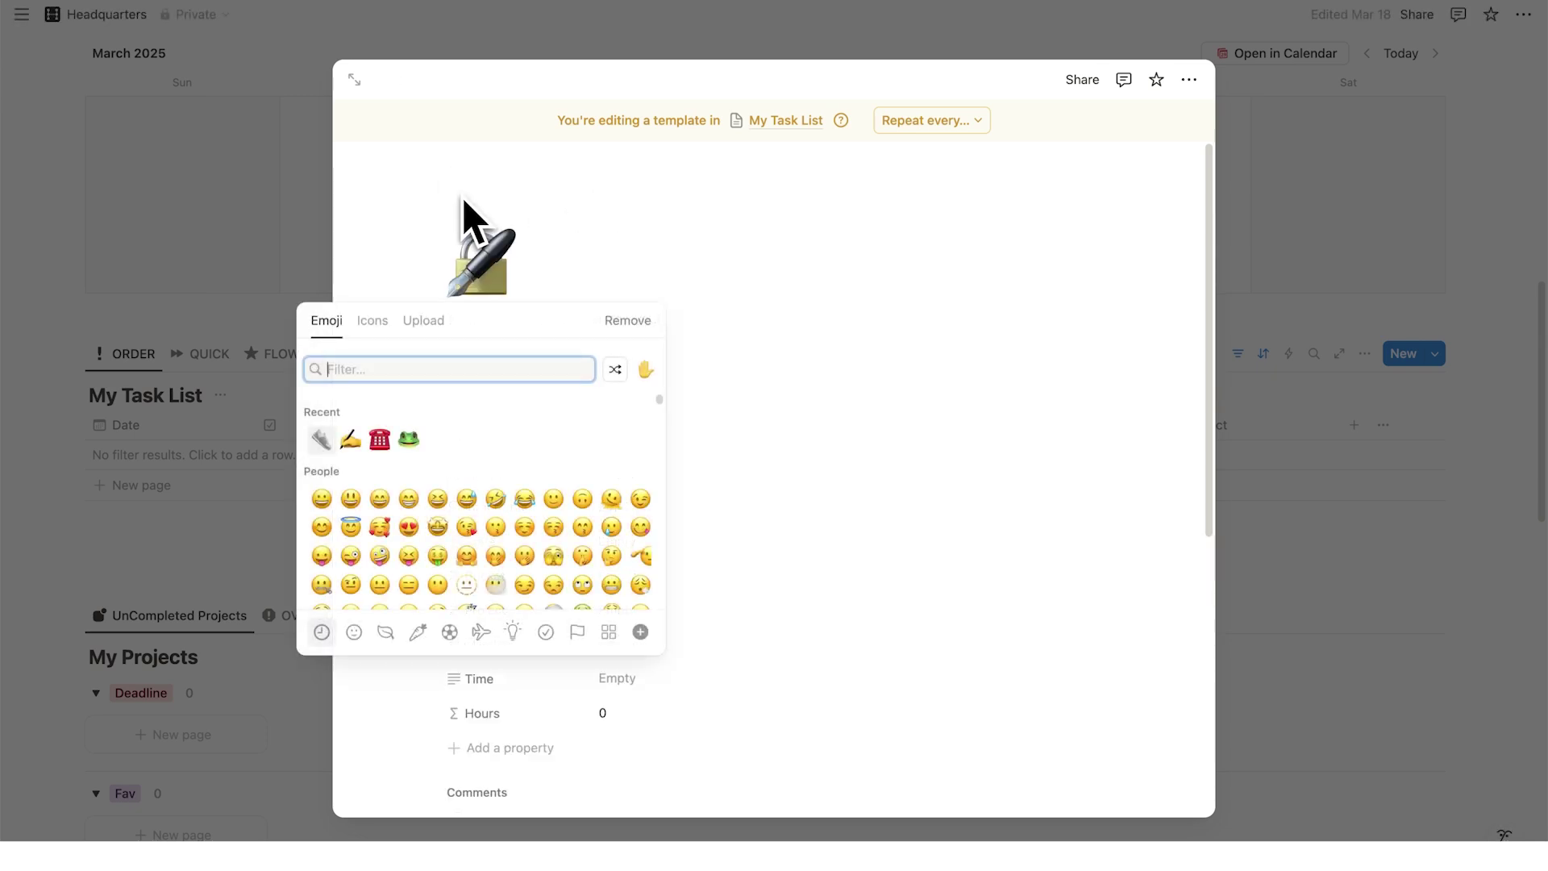
left_click(322, 439)
scroll(419, 354, "down", 3)
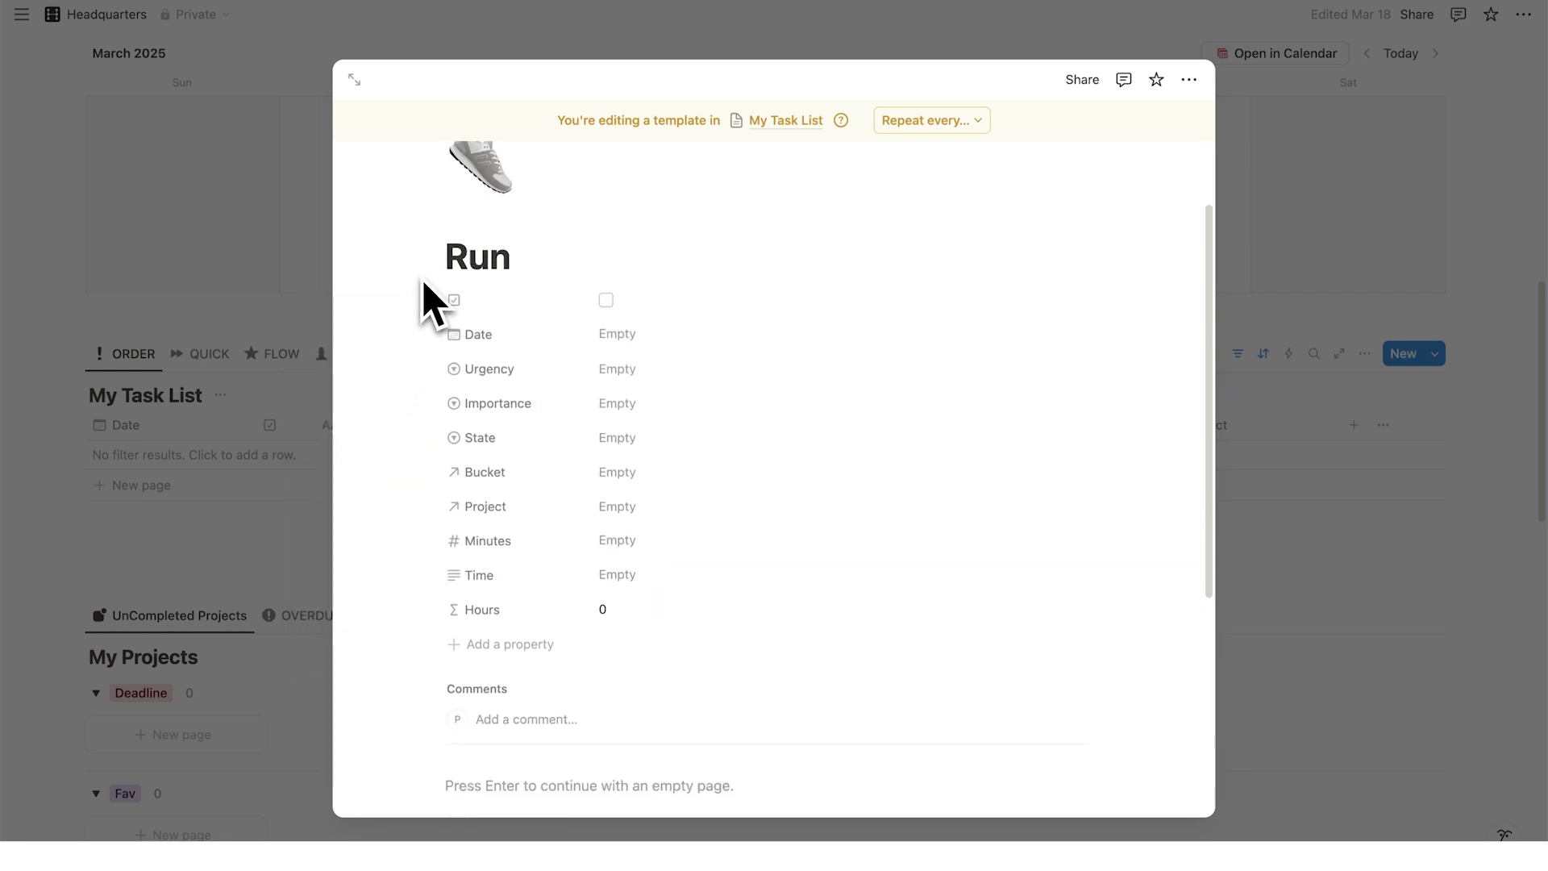
left_click(629, 369)
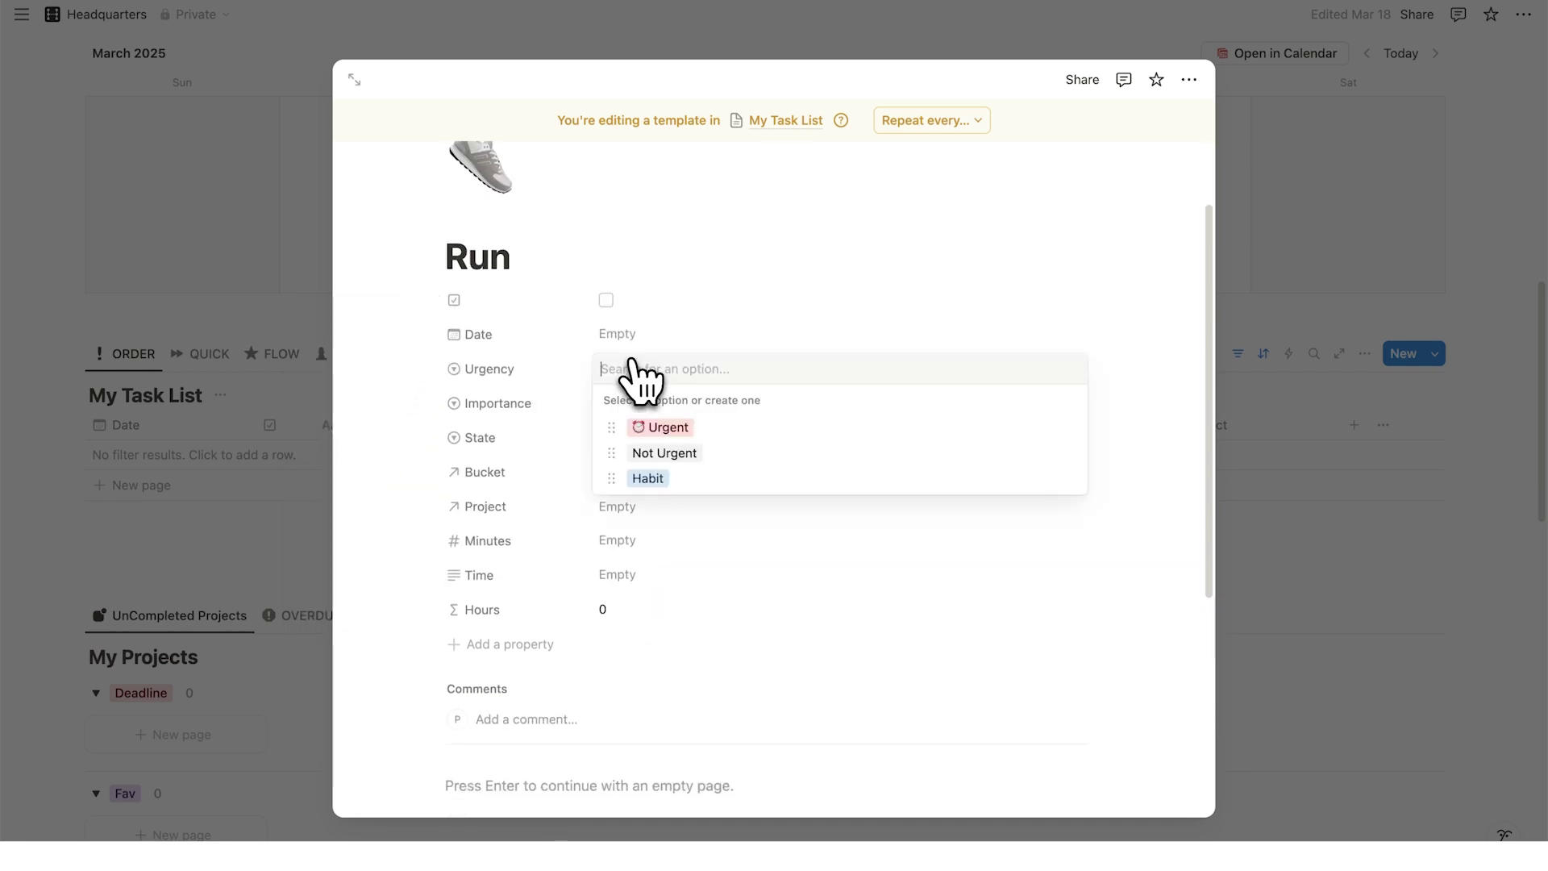
left_click(675, 479)
scroll(670, 459, "up", 2)
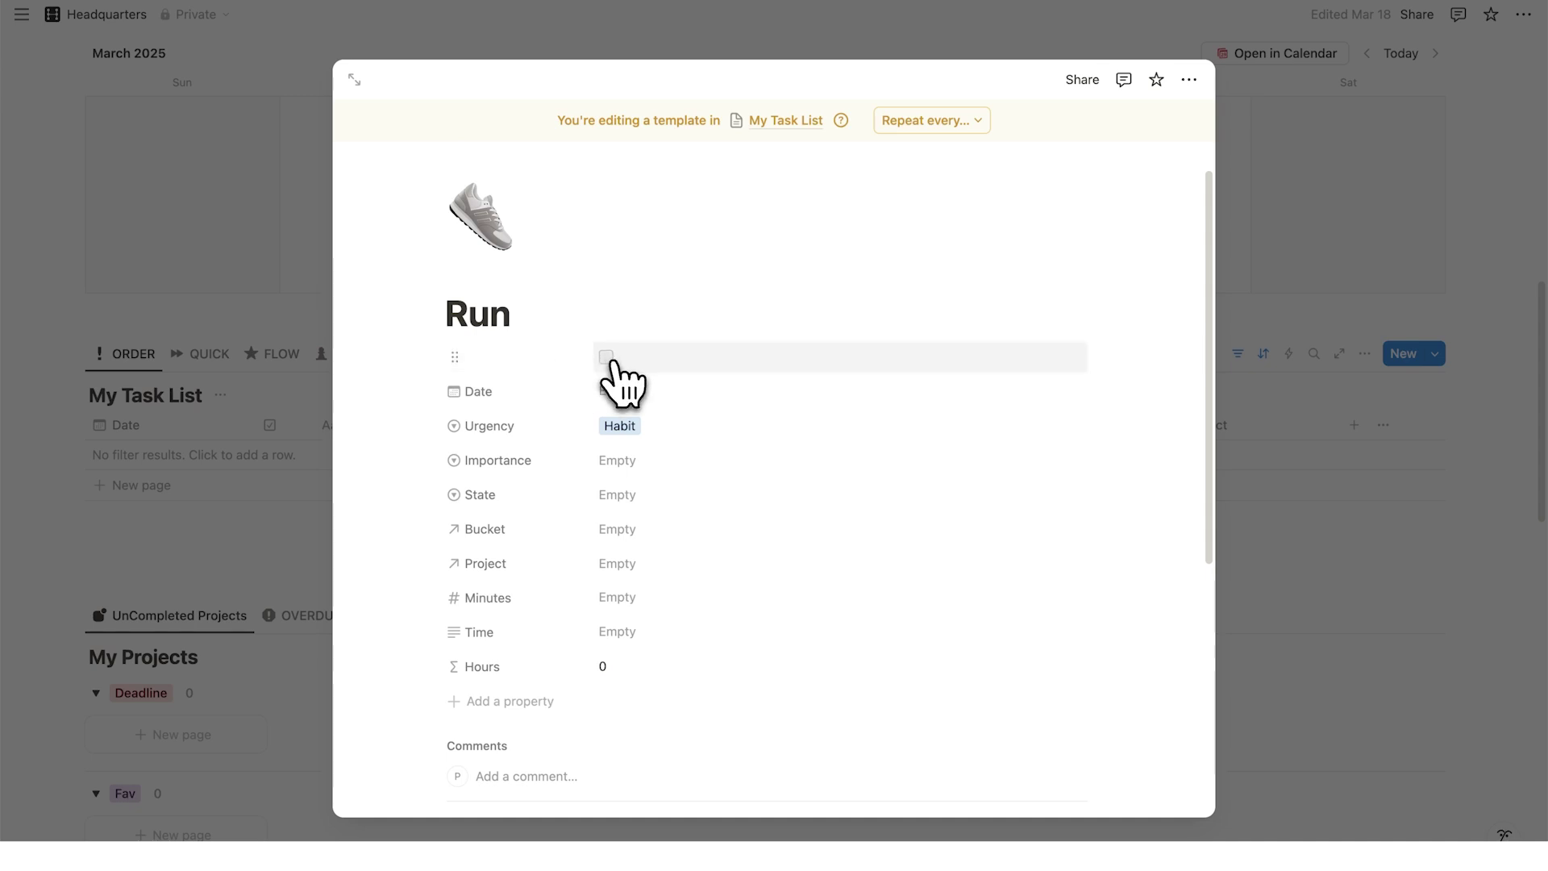
scroll(613, 322, "up", 1)
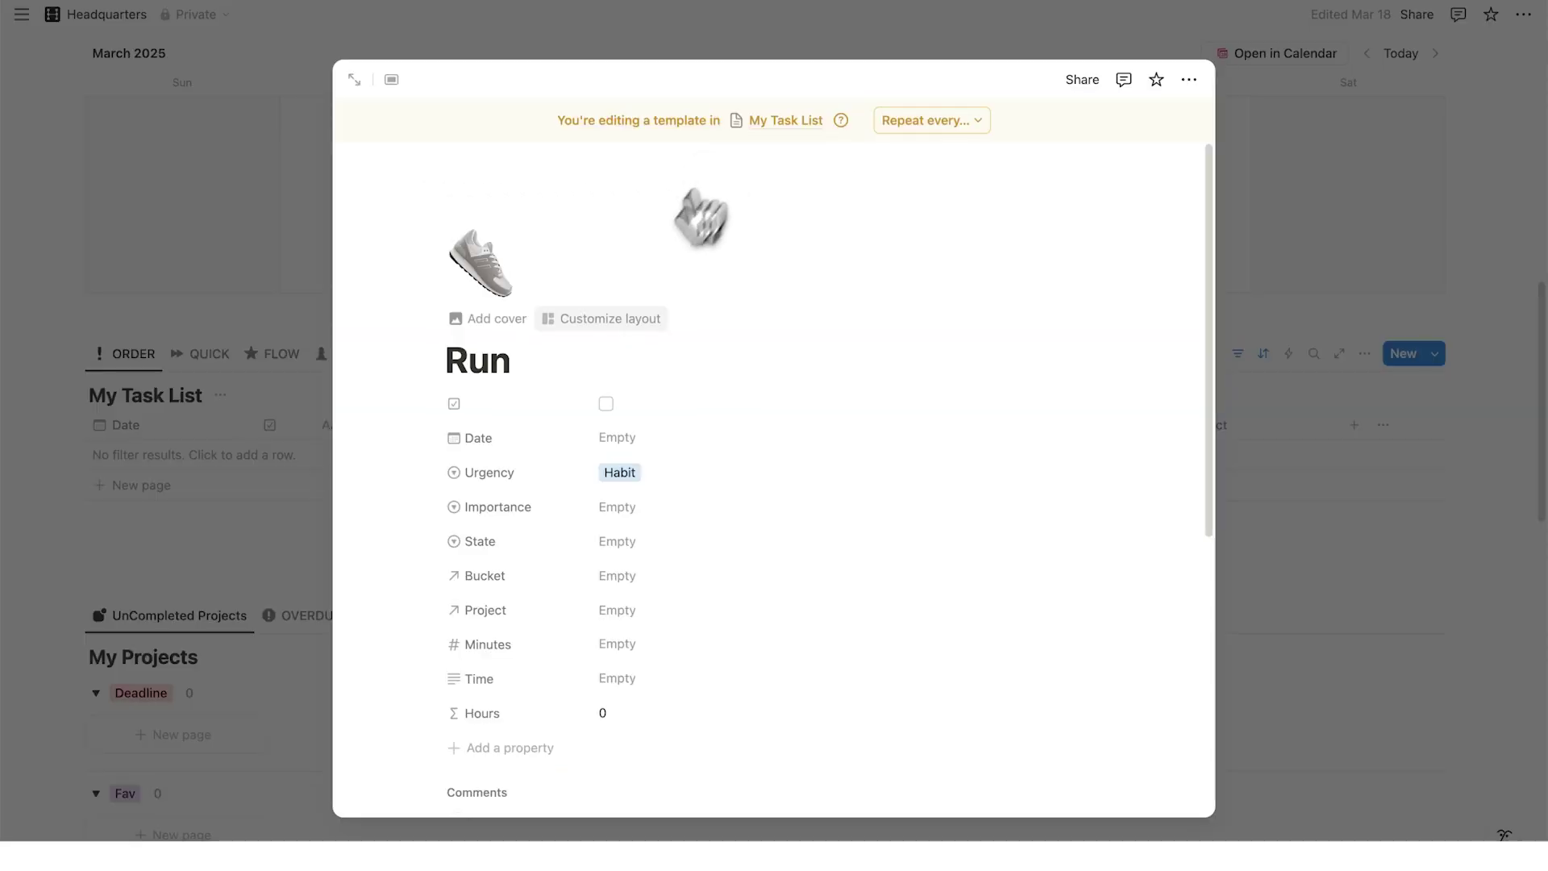
scroll(557, 613, "down", 5)
scroll(725, 596, "up", 5)
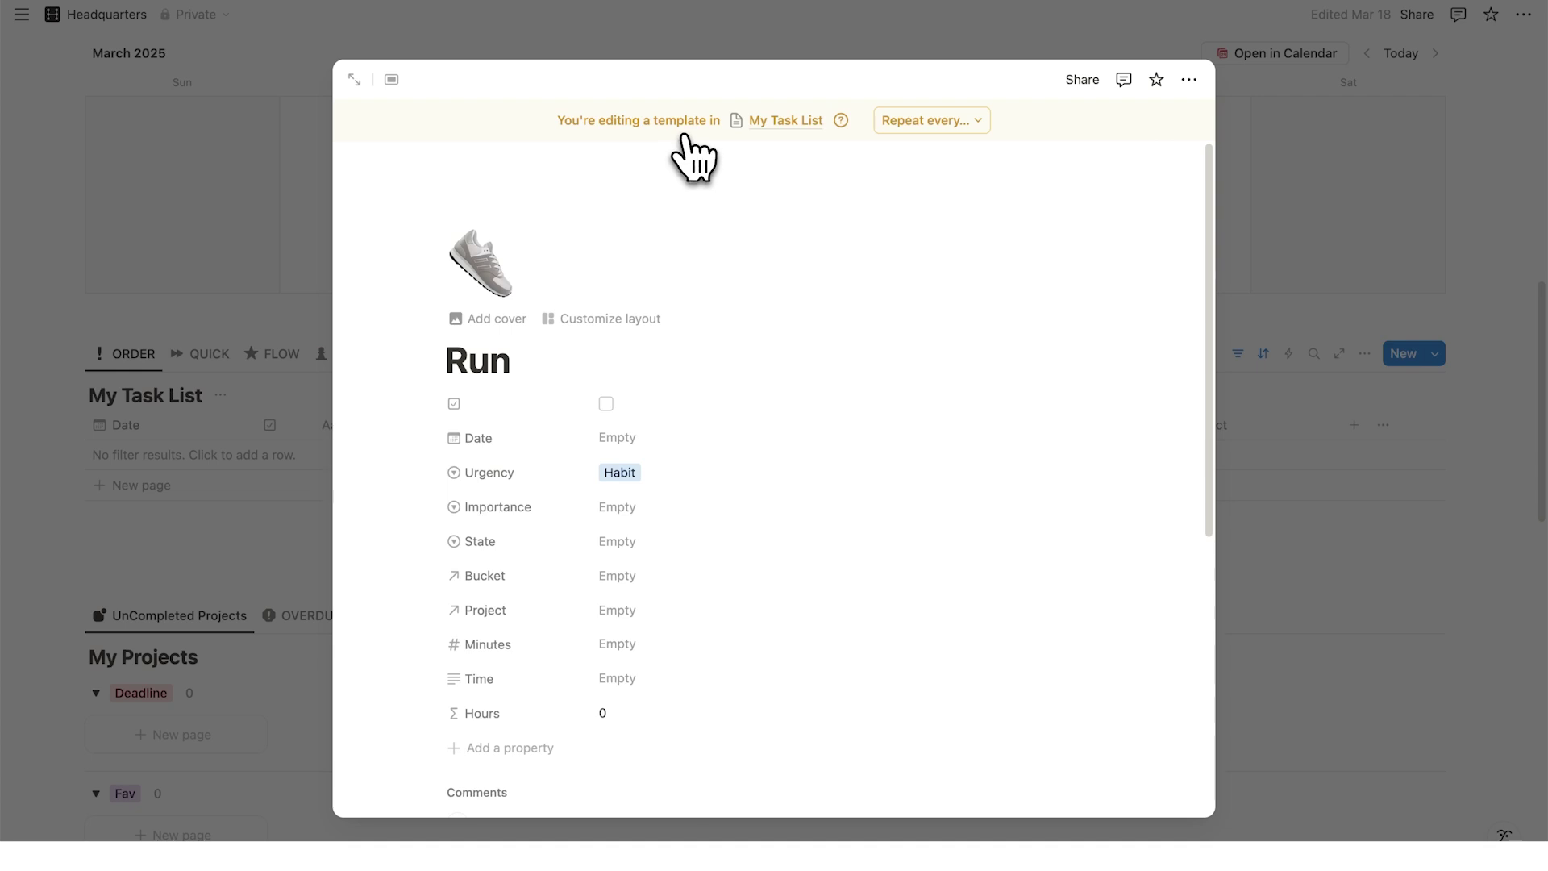
- Close the Run template and bring up its options in the My Task List templates list
left_click(1278, 242)
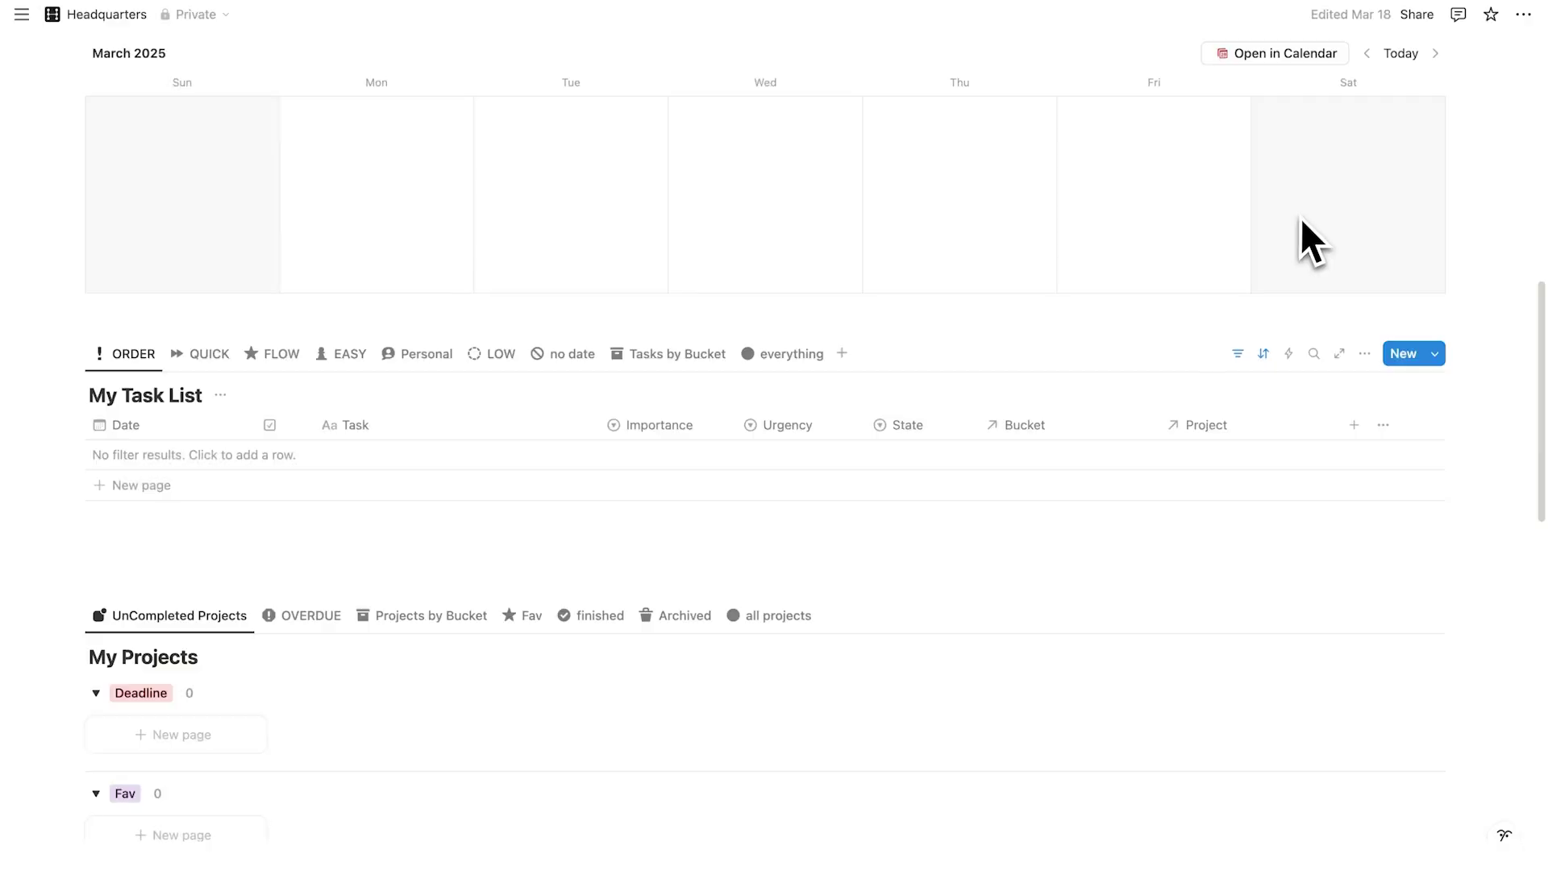
left_click(1434, 355)
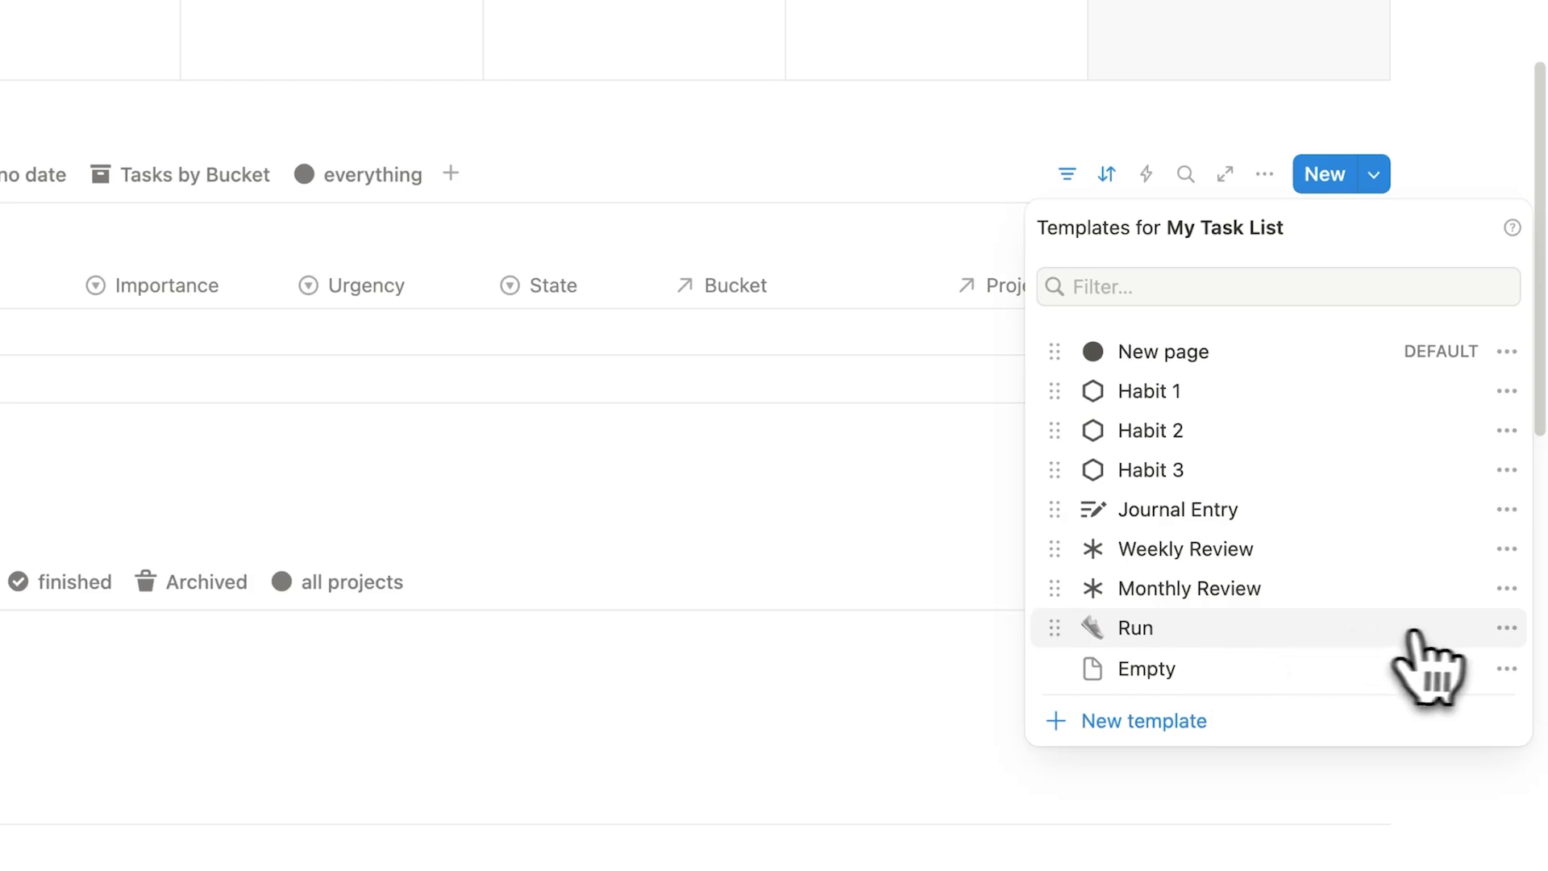
left_click(1505, 629)
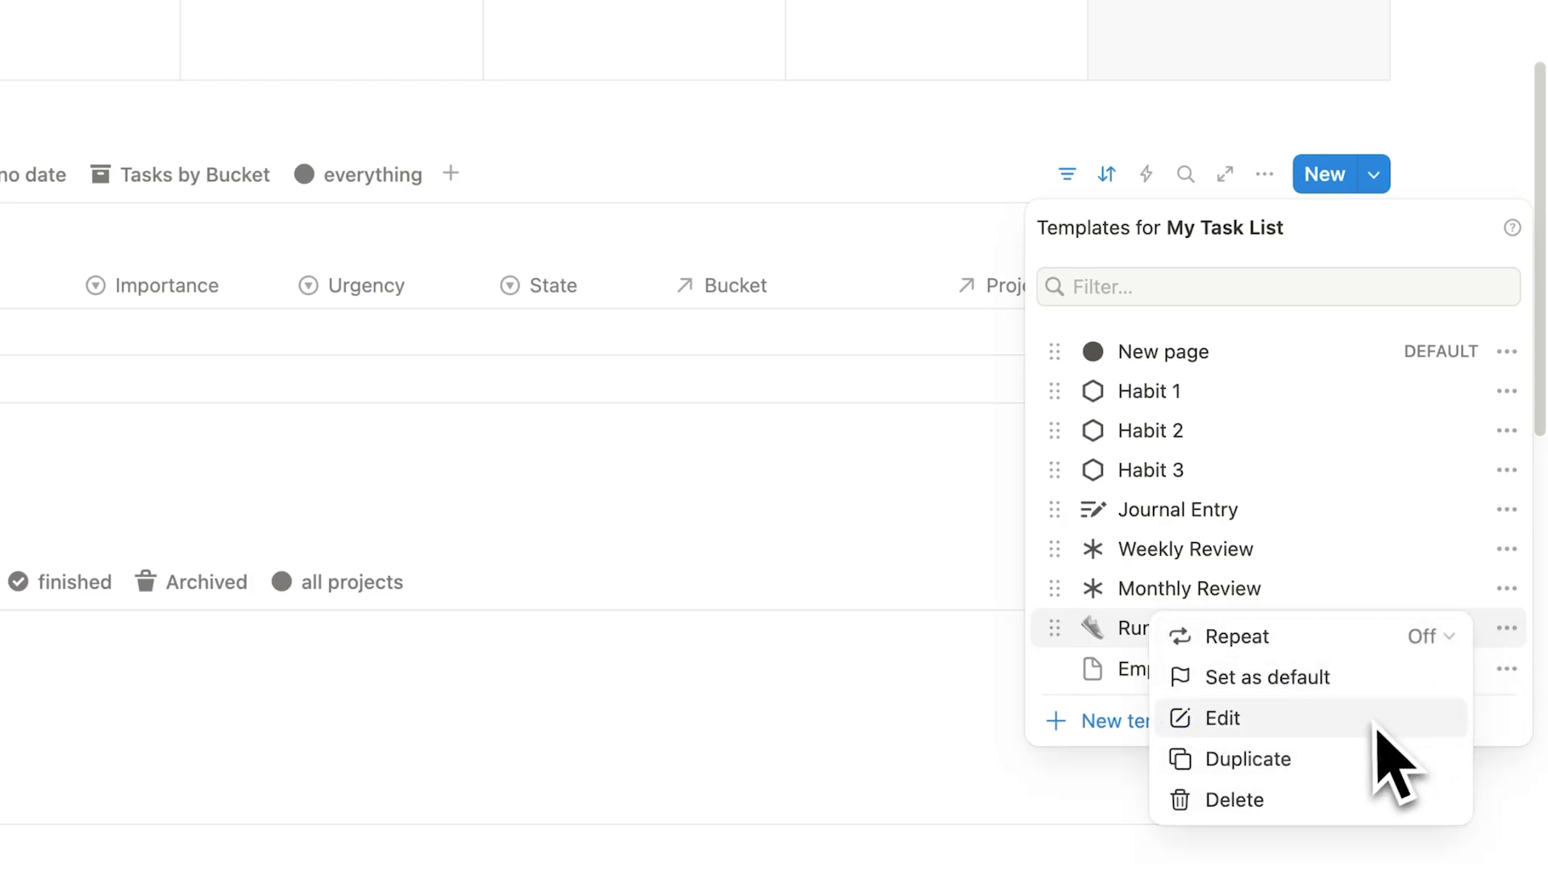
left_click(1506, 629)
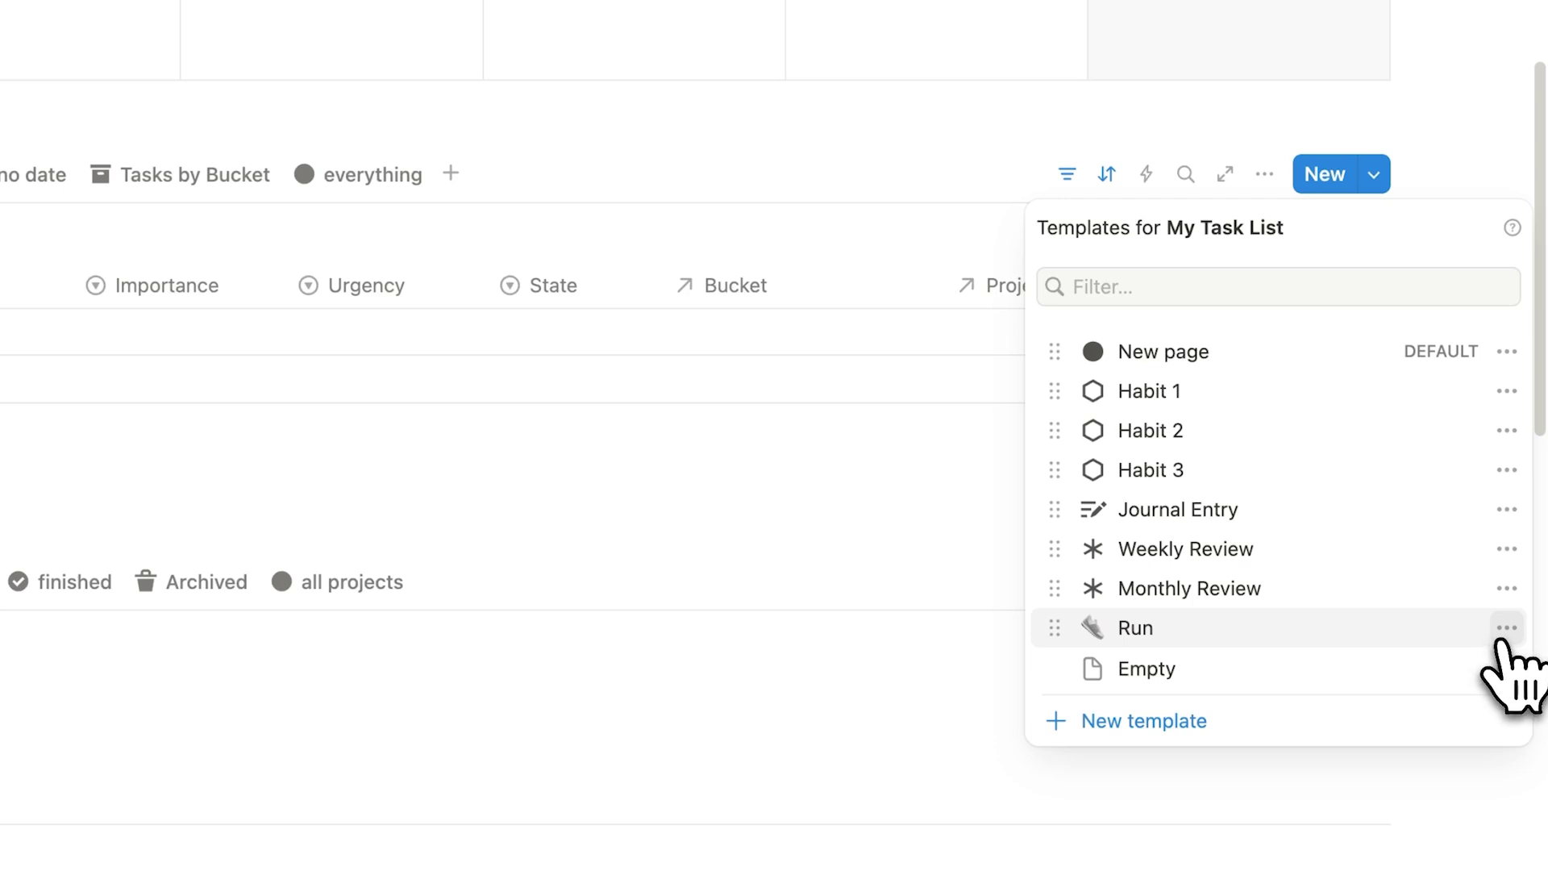
left_click(1506, 629)
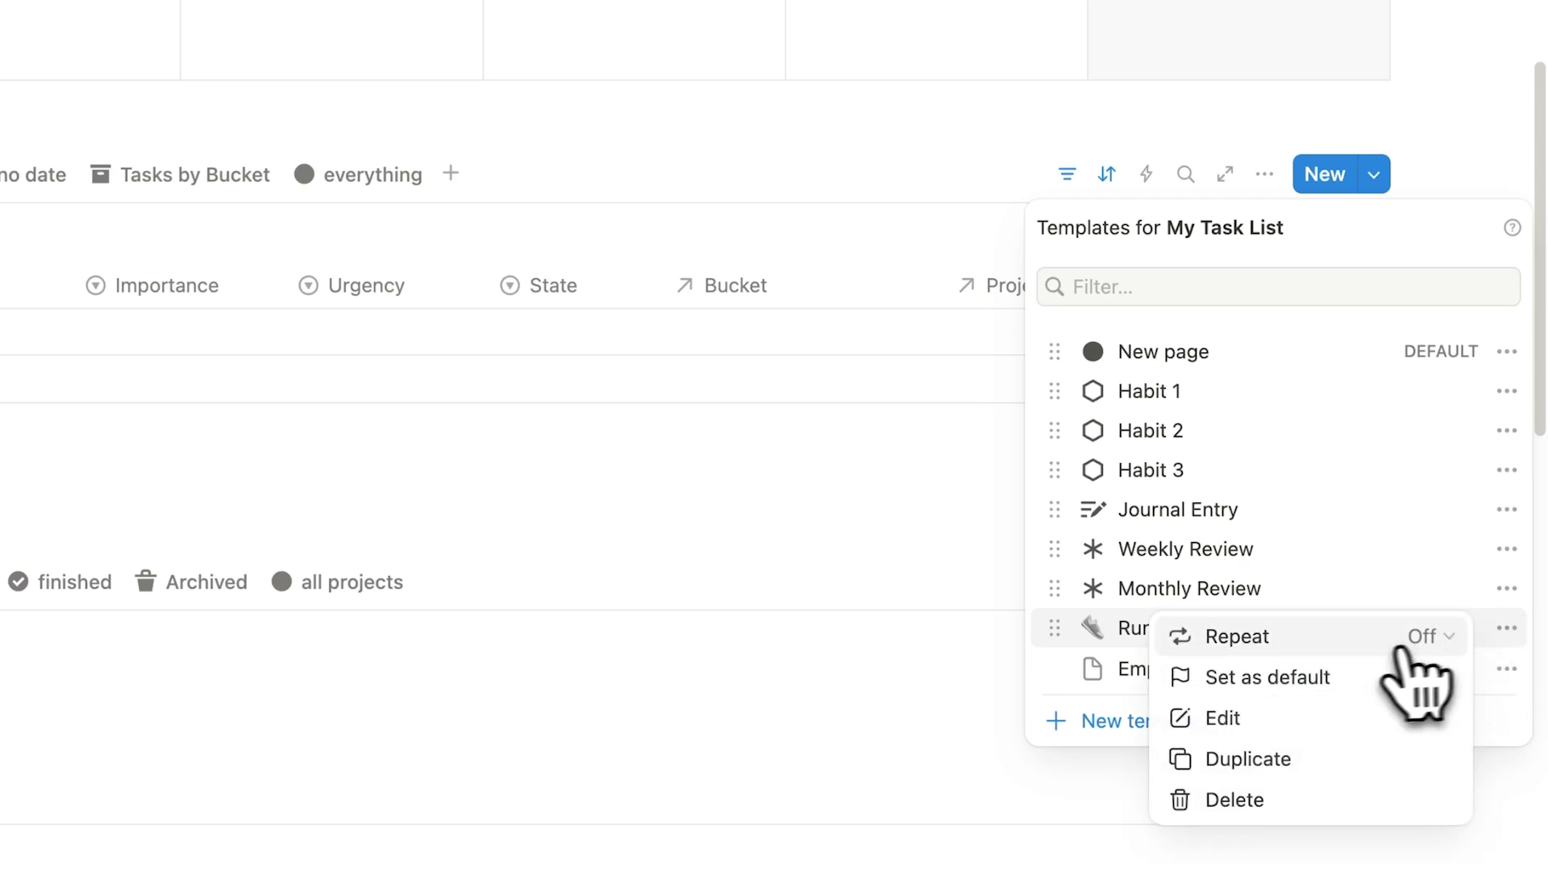
- Set Run to repeat weekly on Tuesday, Thursday and Saturday, with Monday deselected
left_click(1429, 645)
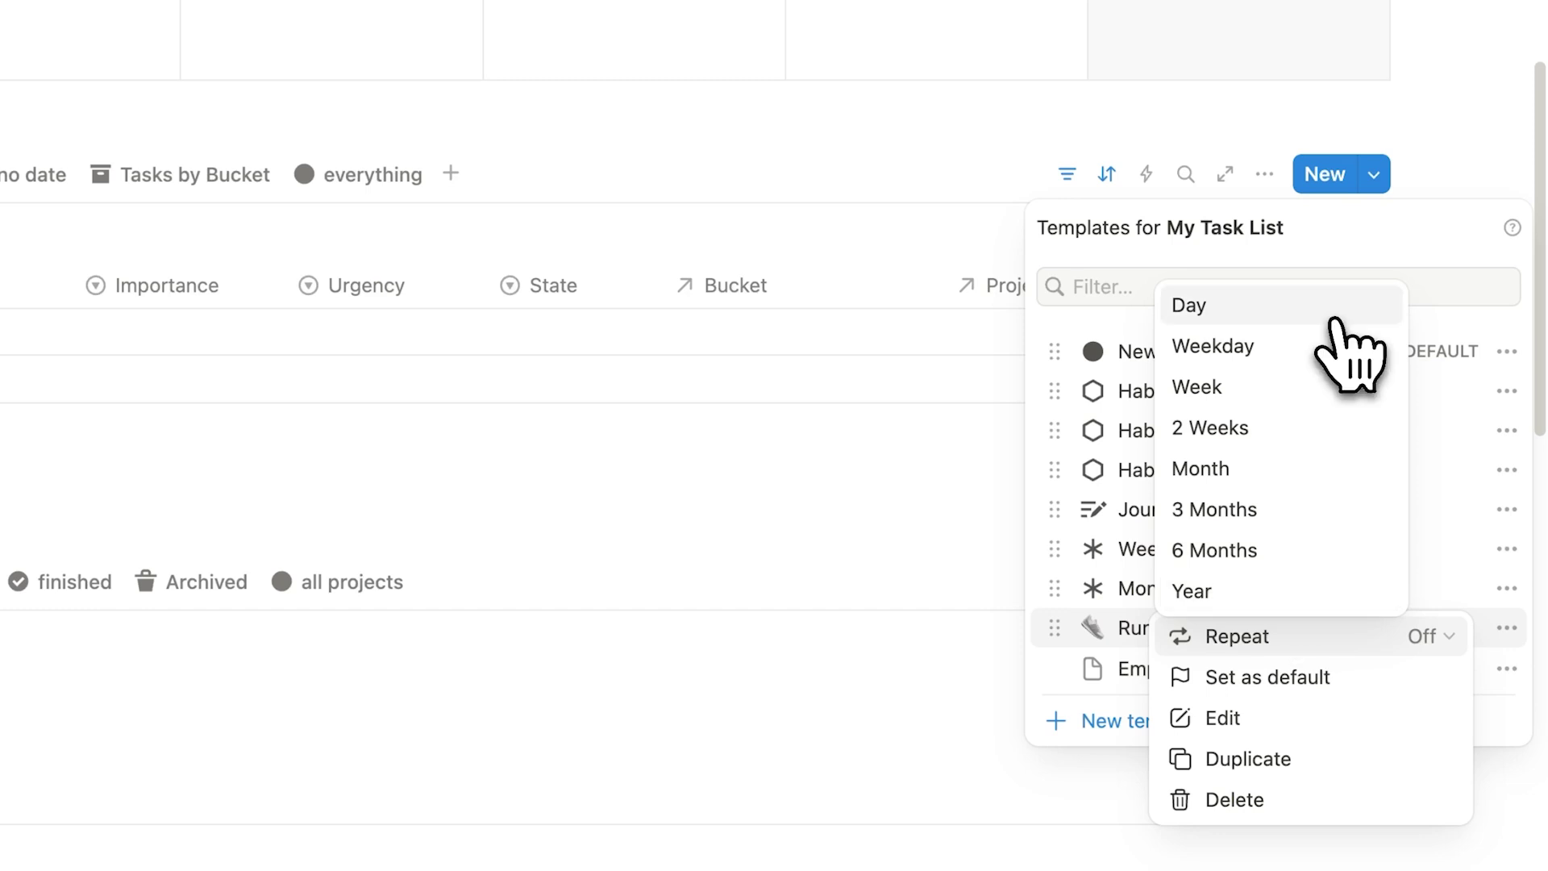
left_click(1290, 386)
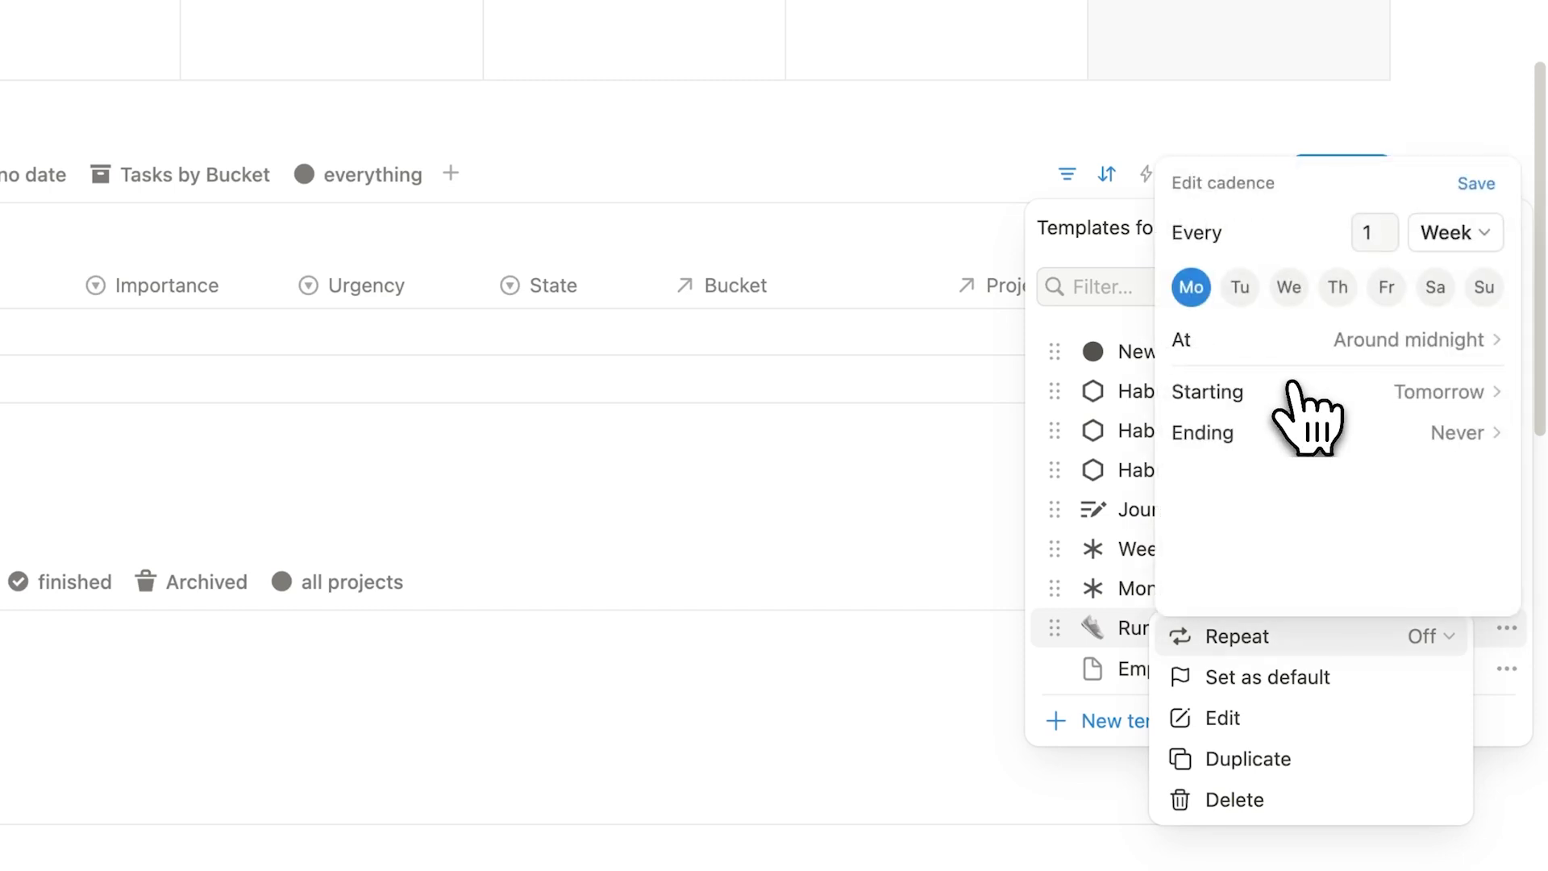
left_click(1242, 292)
left_click(1330, 292)
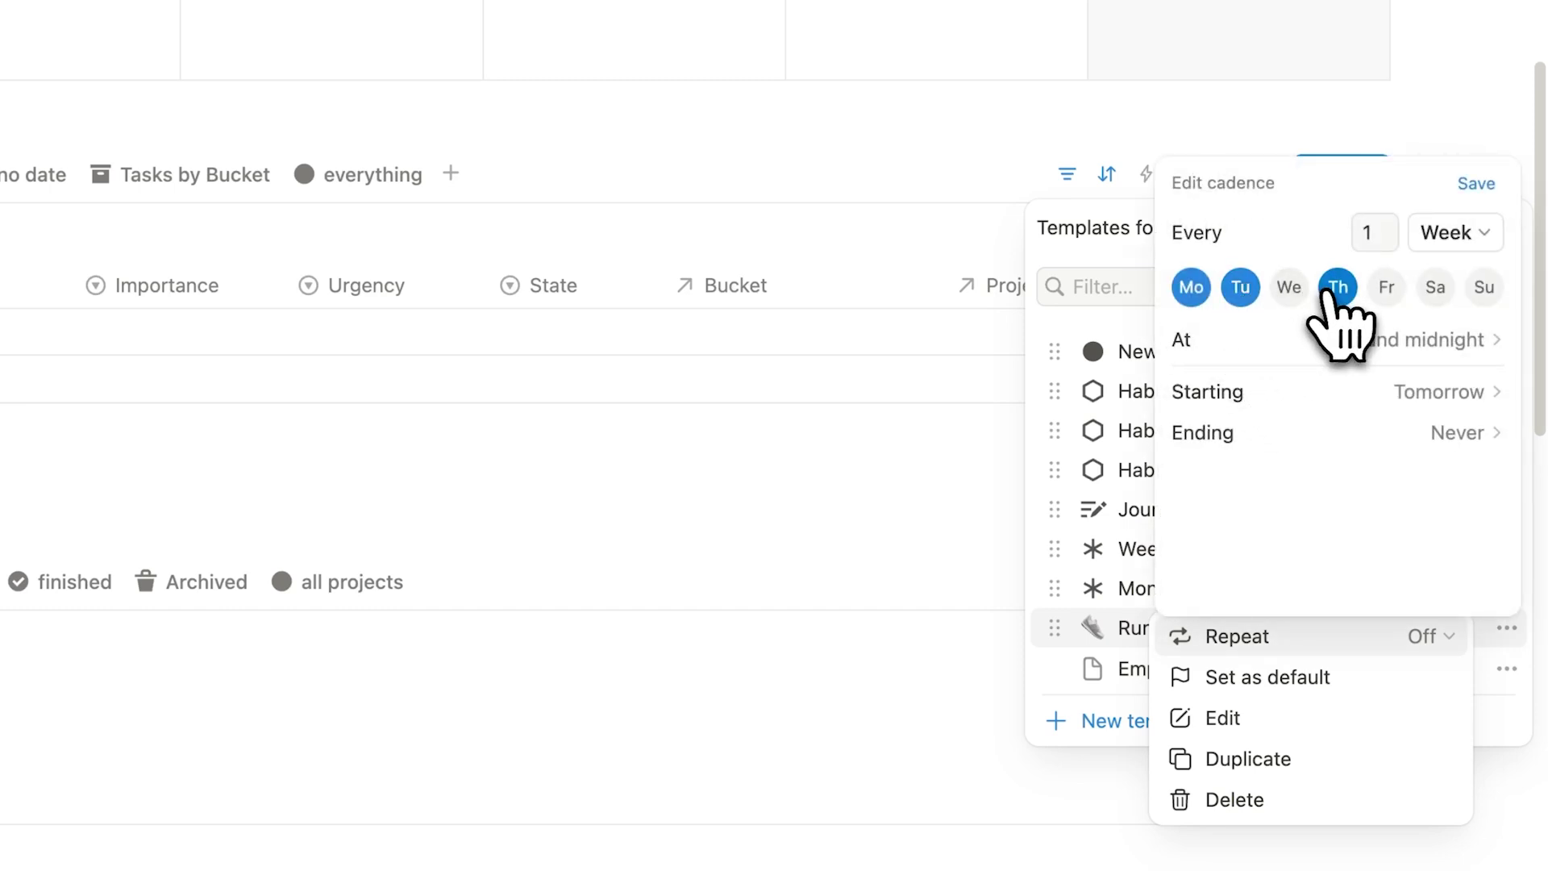
left_click(1435, 288)
left_click(1192, 290)
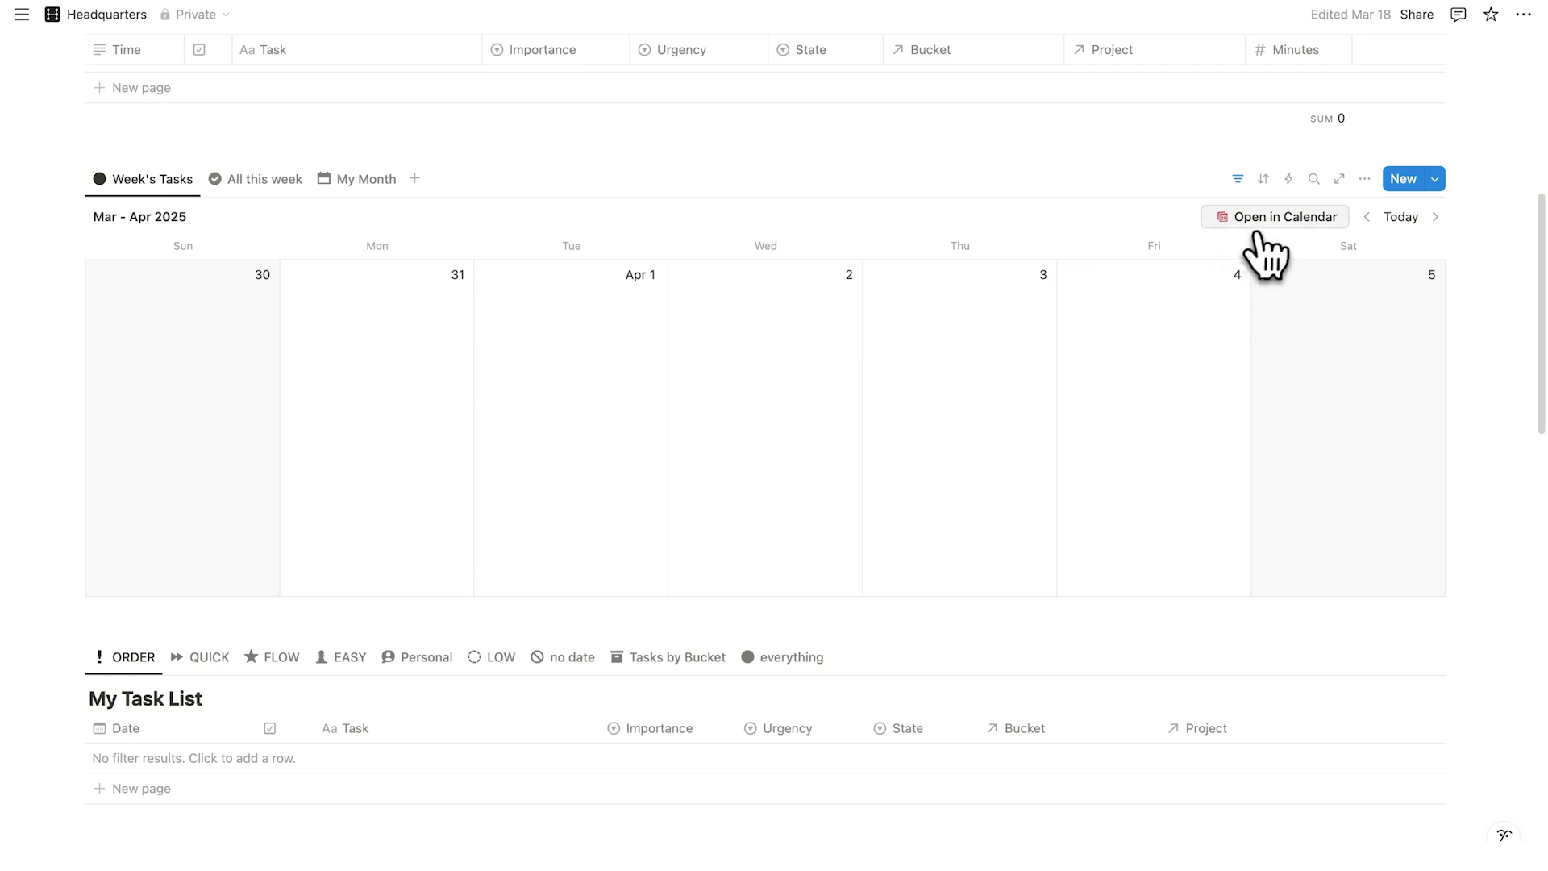
- Duplicate the everything view and lay out the copy, everything (1), as a monthly calendar
scroll(1272, 250, "up", 3)
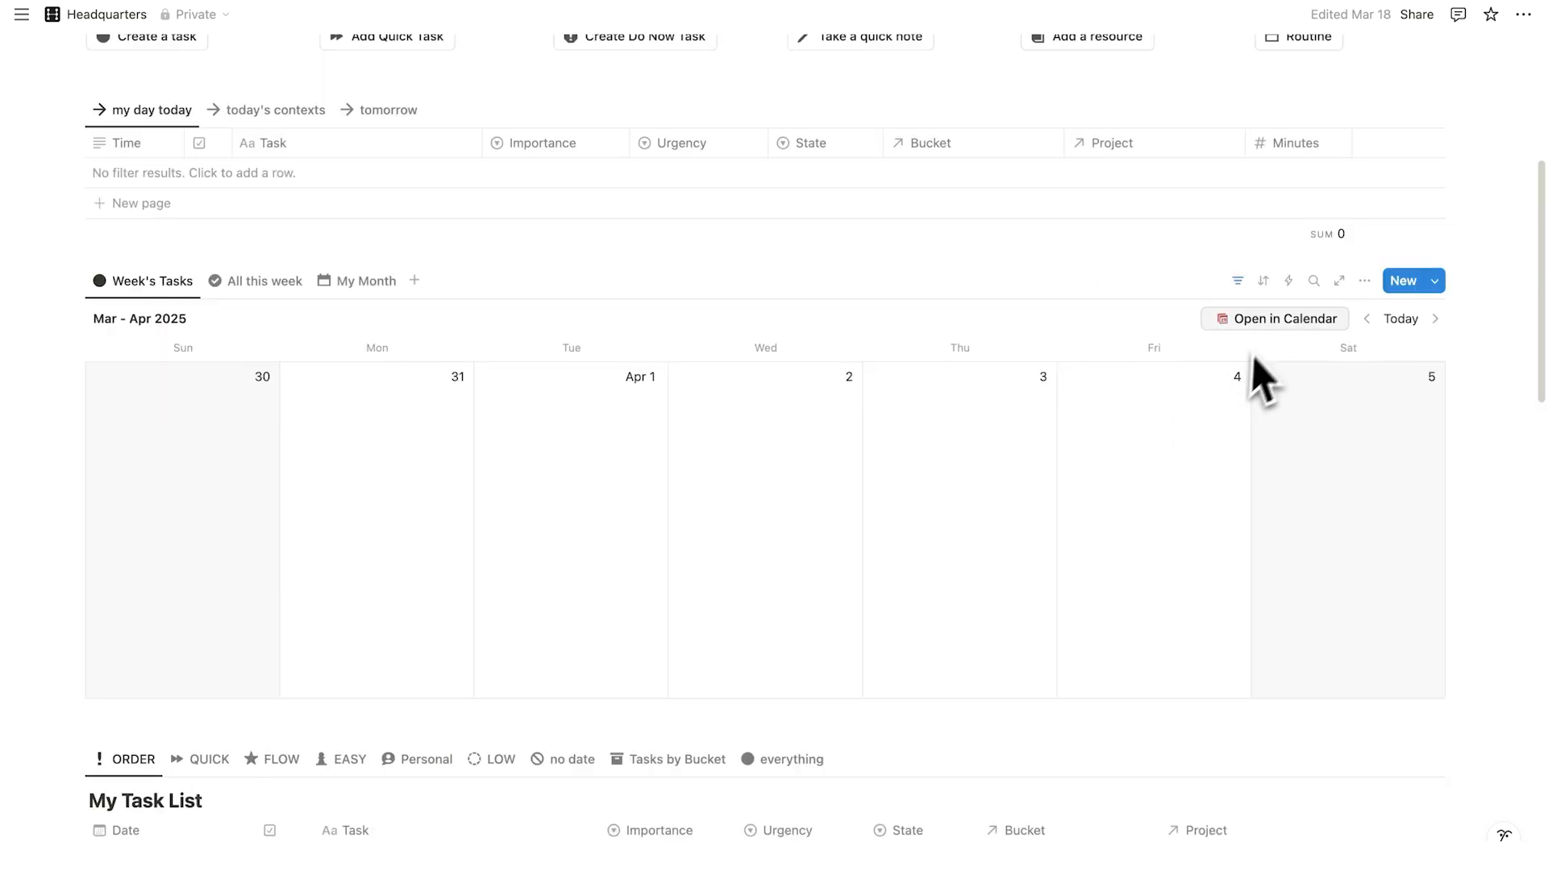
scroll(1271, 339, "down", 5)
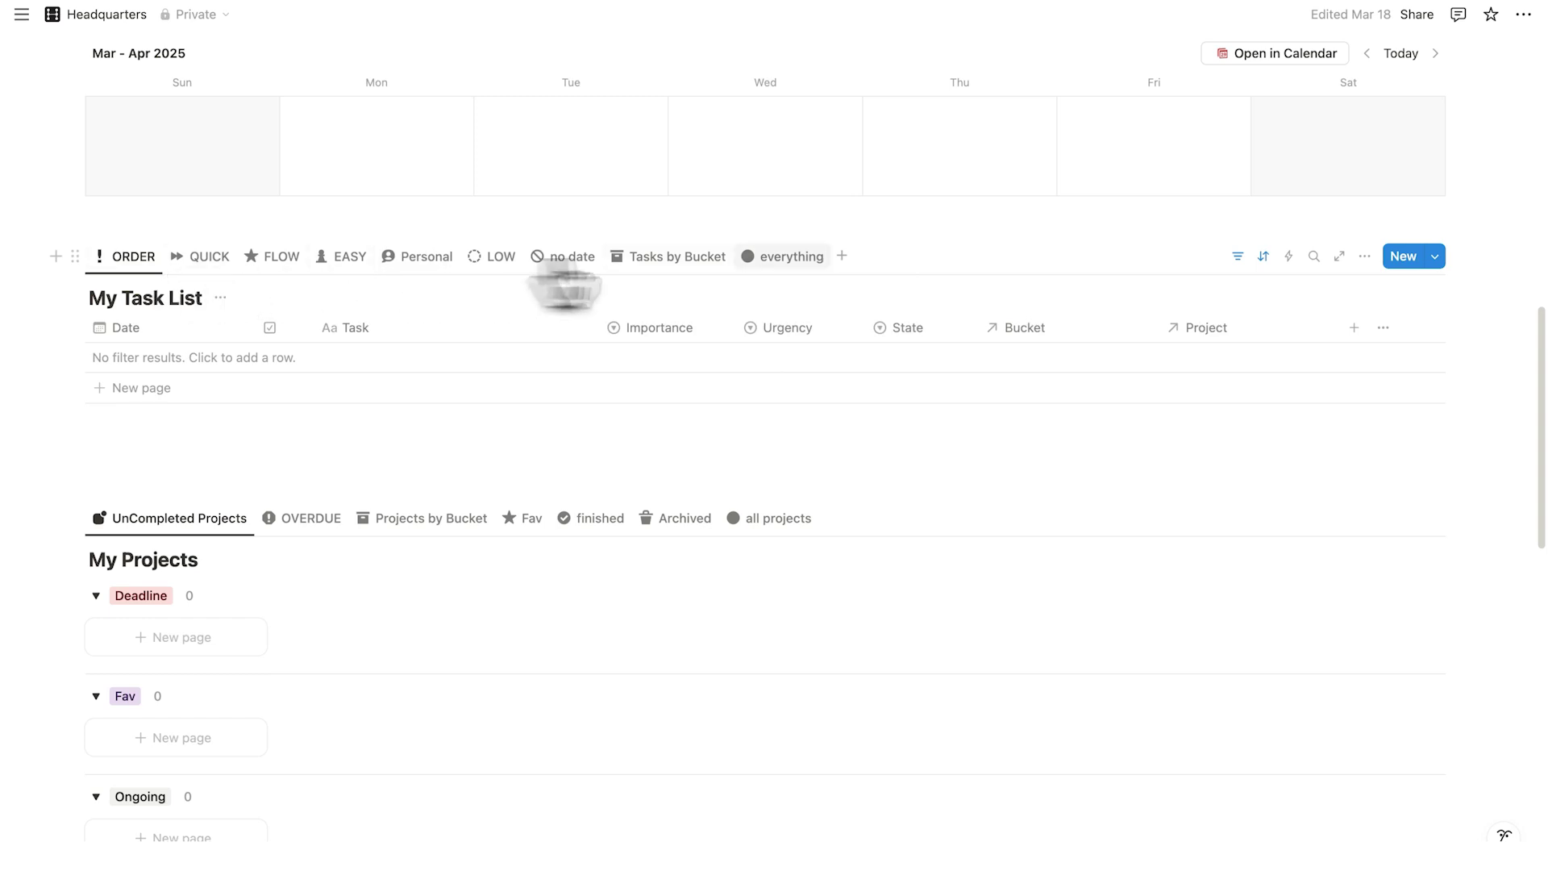
right_click(767, 257)
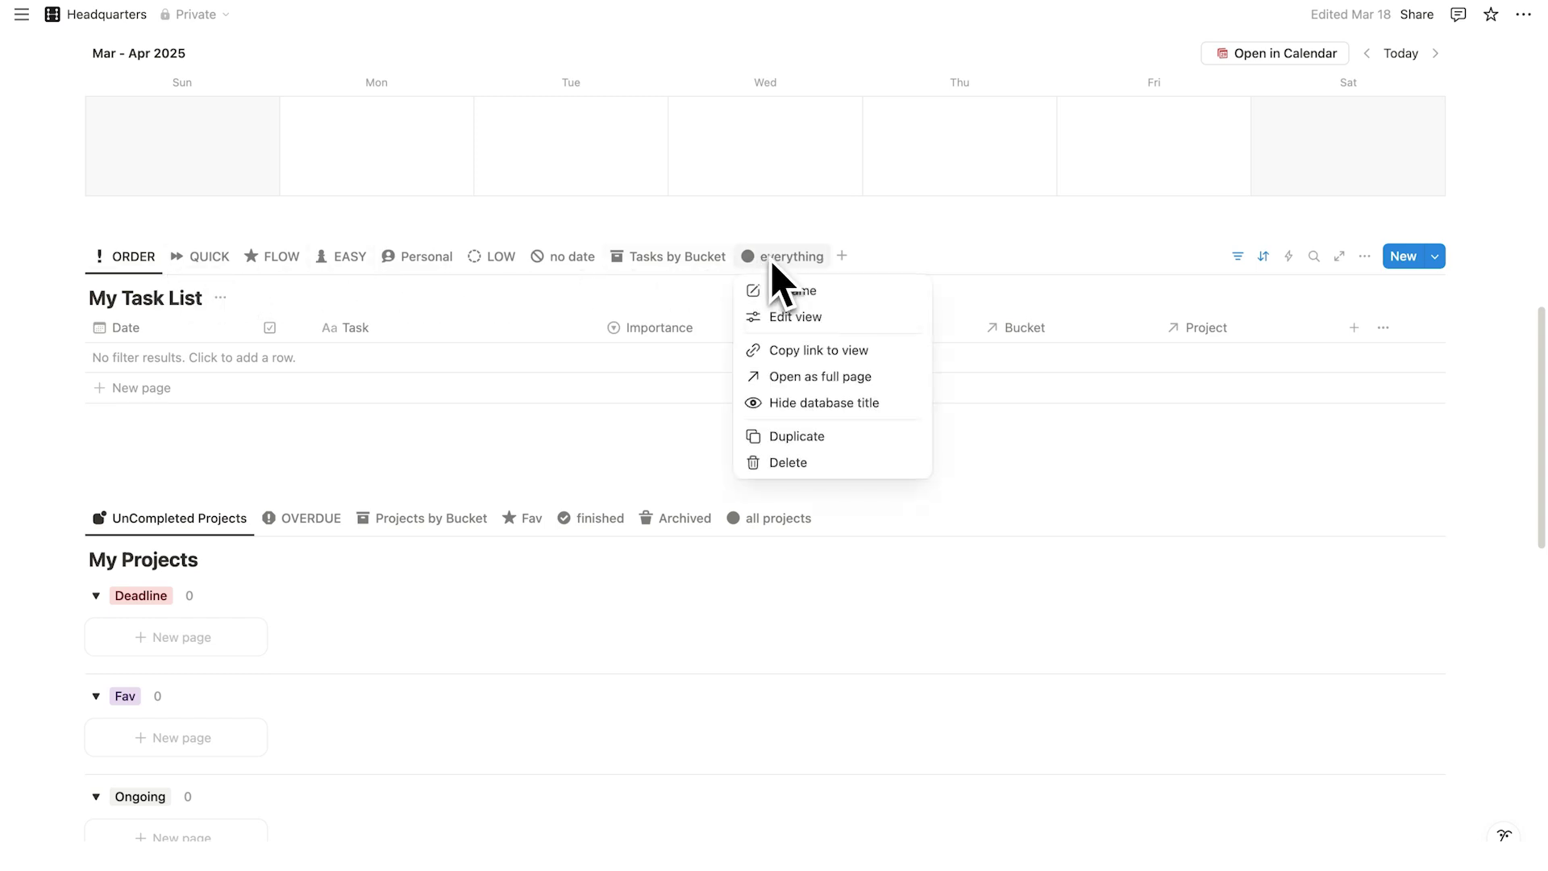
left_click(794, 439)
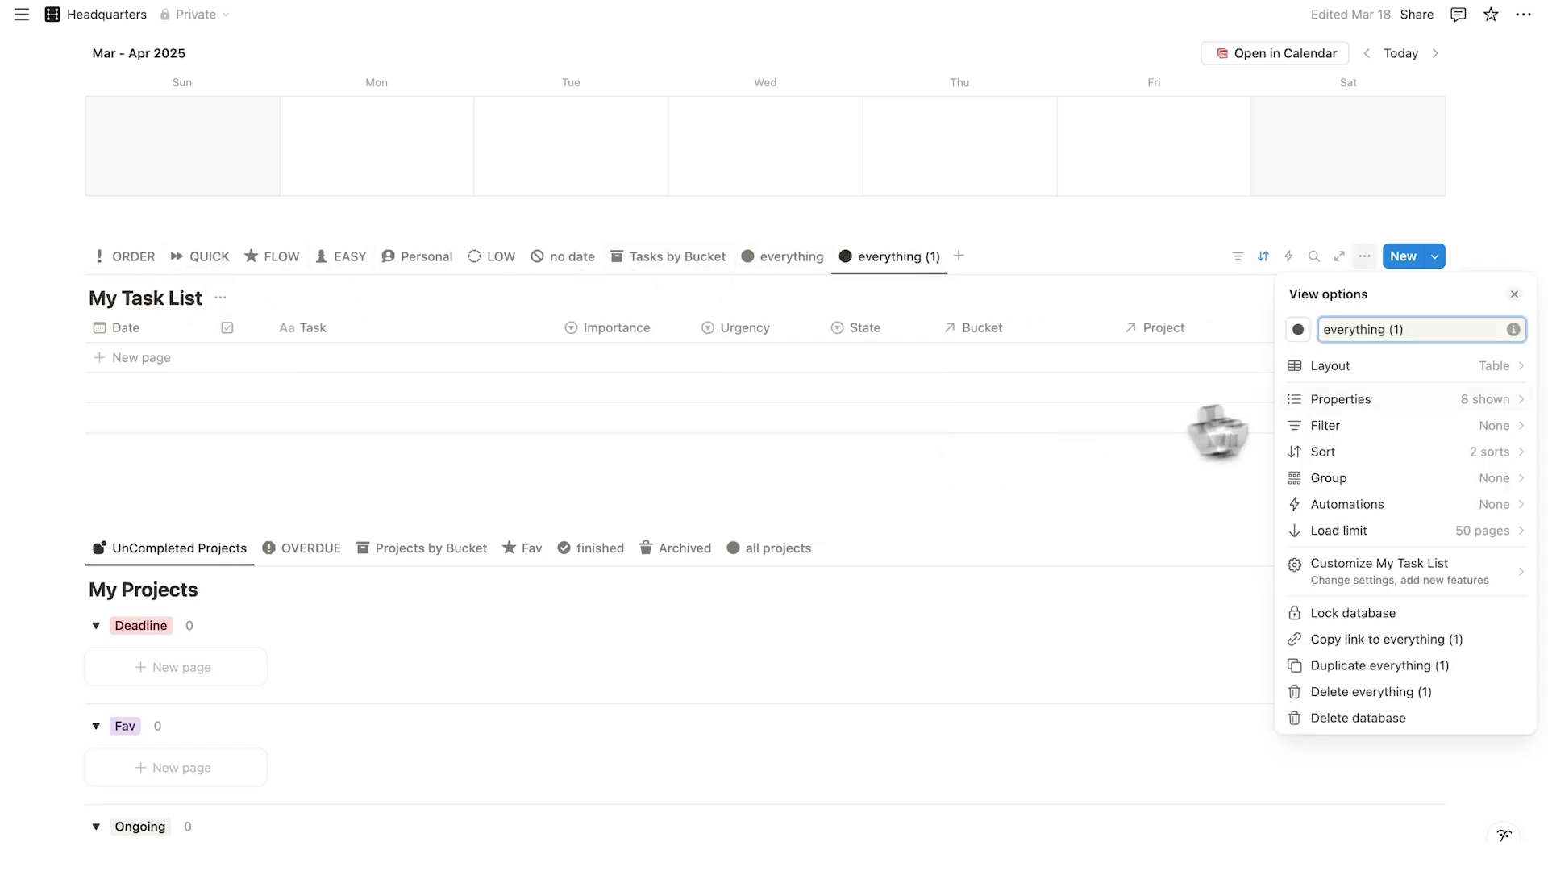
left_click(1394, 368)
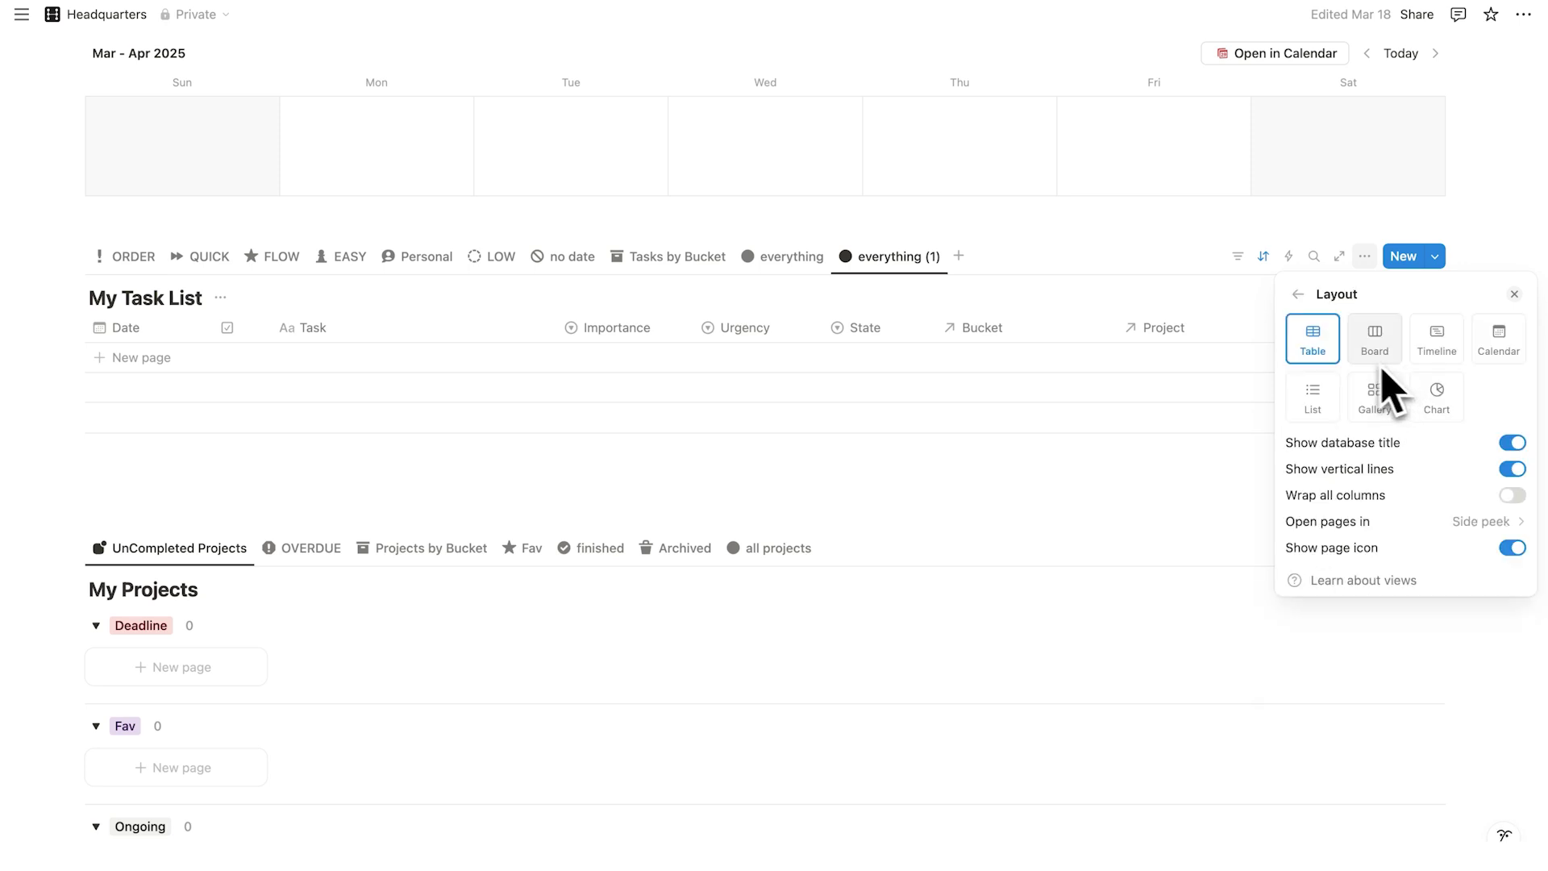
left_click(1500, 345)
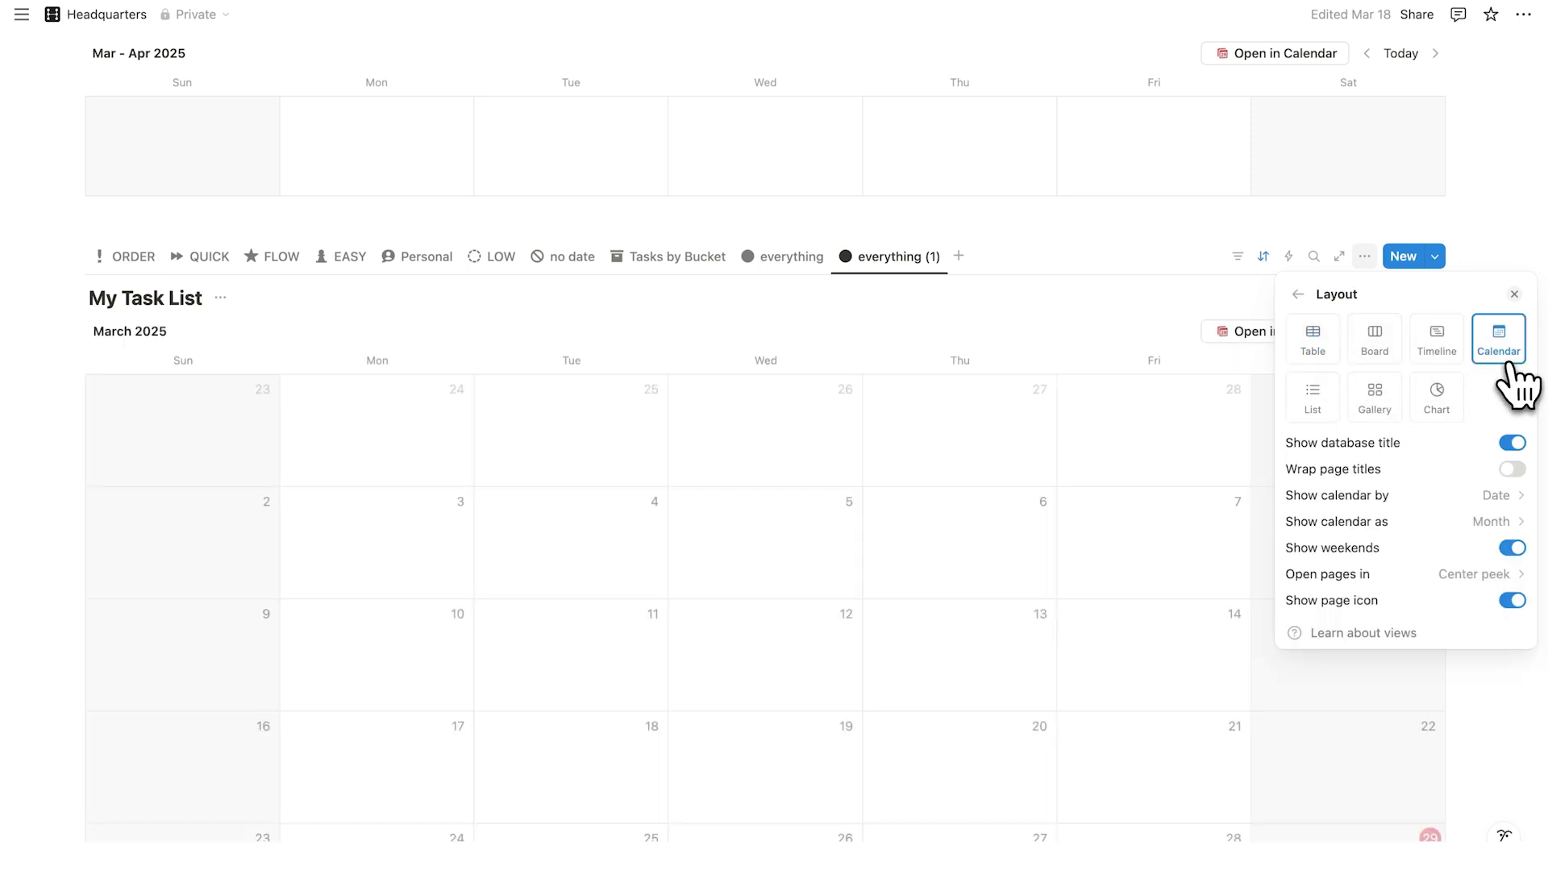
left_click(1145, 190)
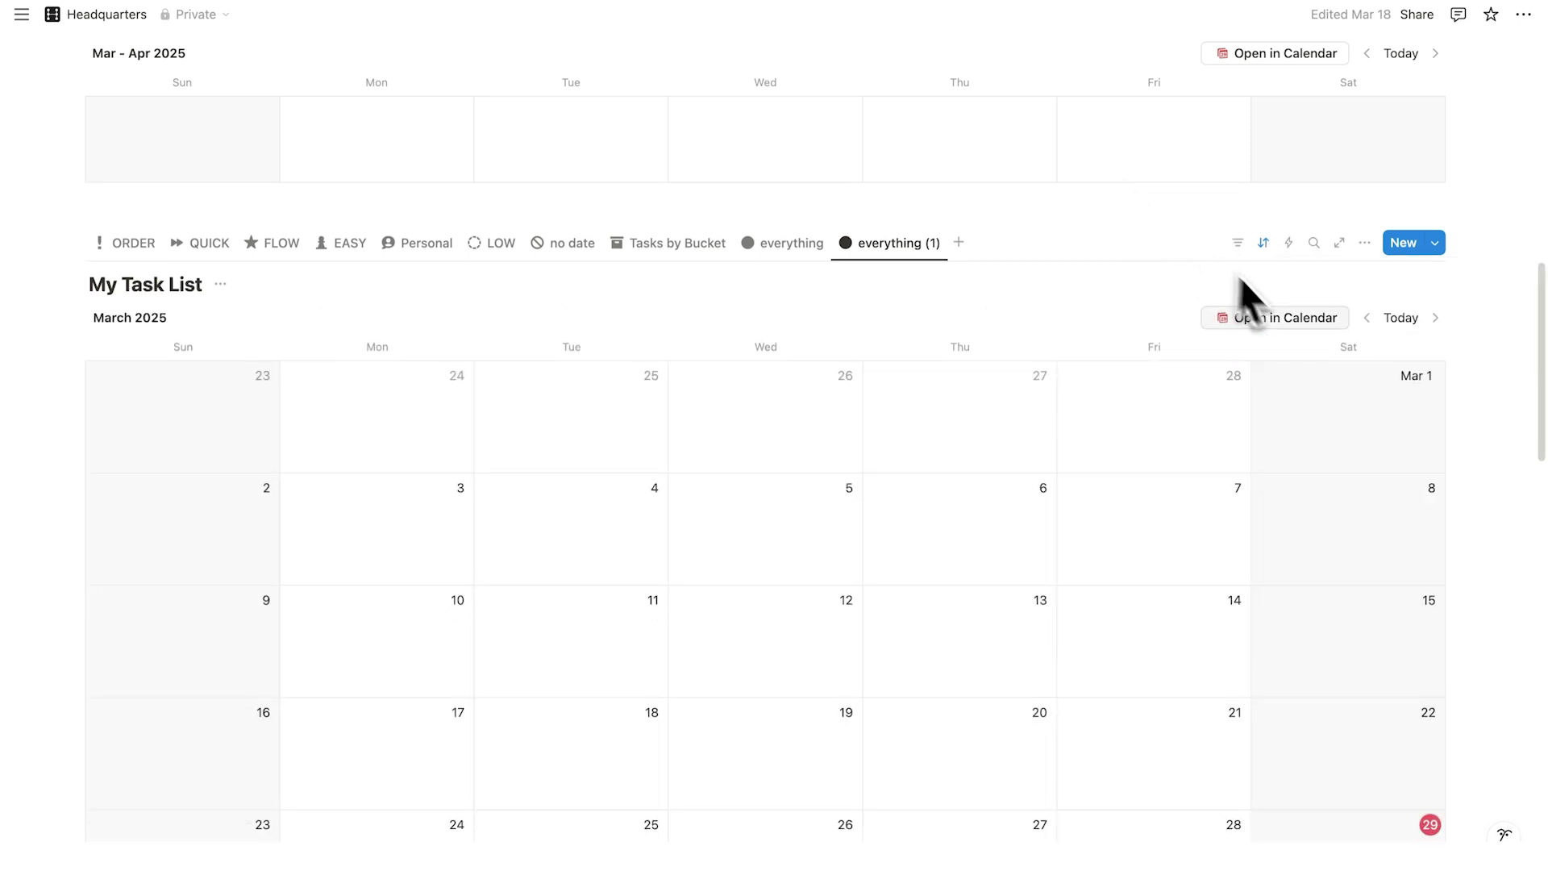
- Open the task calendar in Notion Calendar and add a blah blah task on Saturday 29 March
left_click(1287, 326)
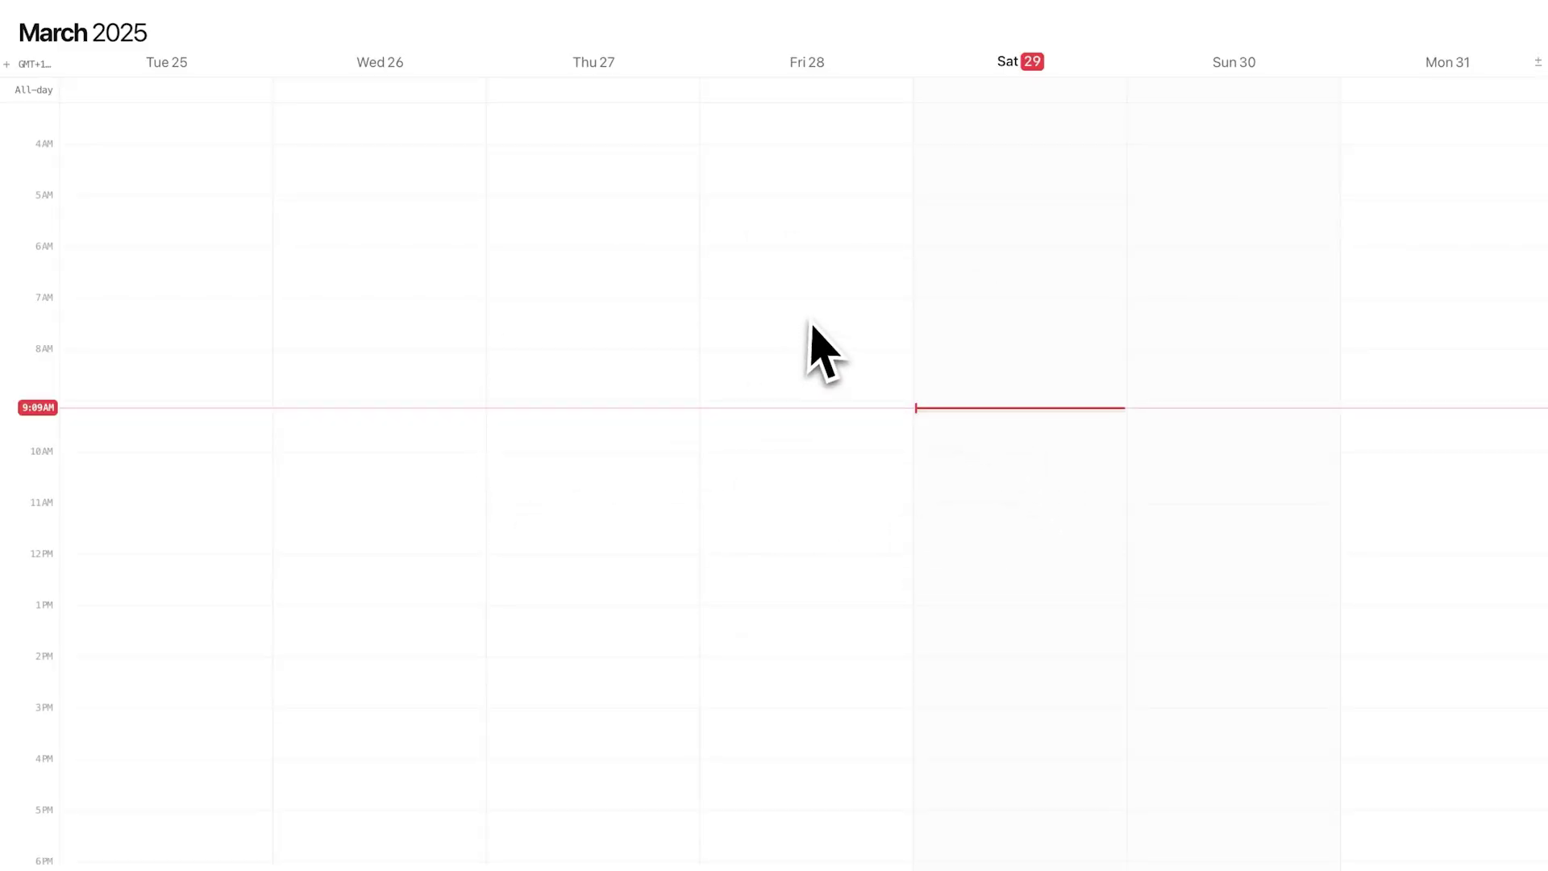
key("super+Tab")
left_click(1267, 220)
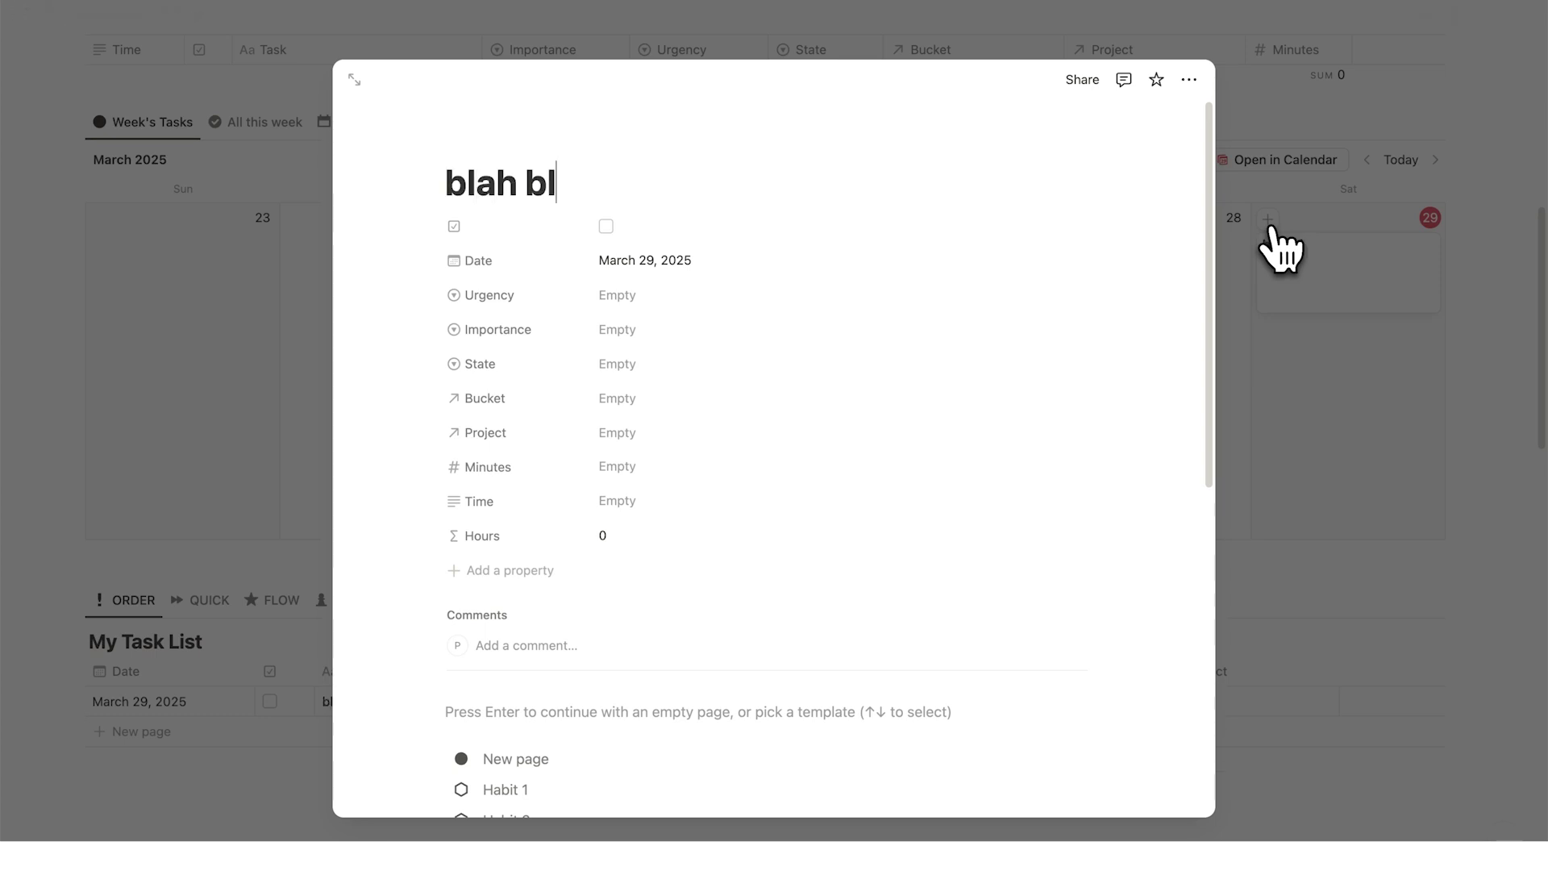
left_click(1376, 397)
- Move blah blah to 7 AM on Saturday and open it from the calendar
key("super+Tab")
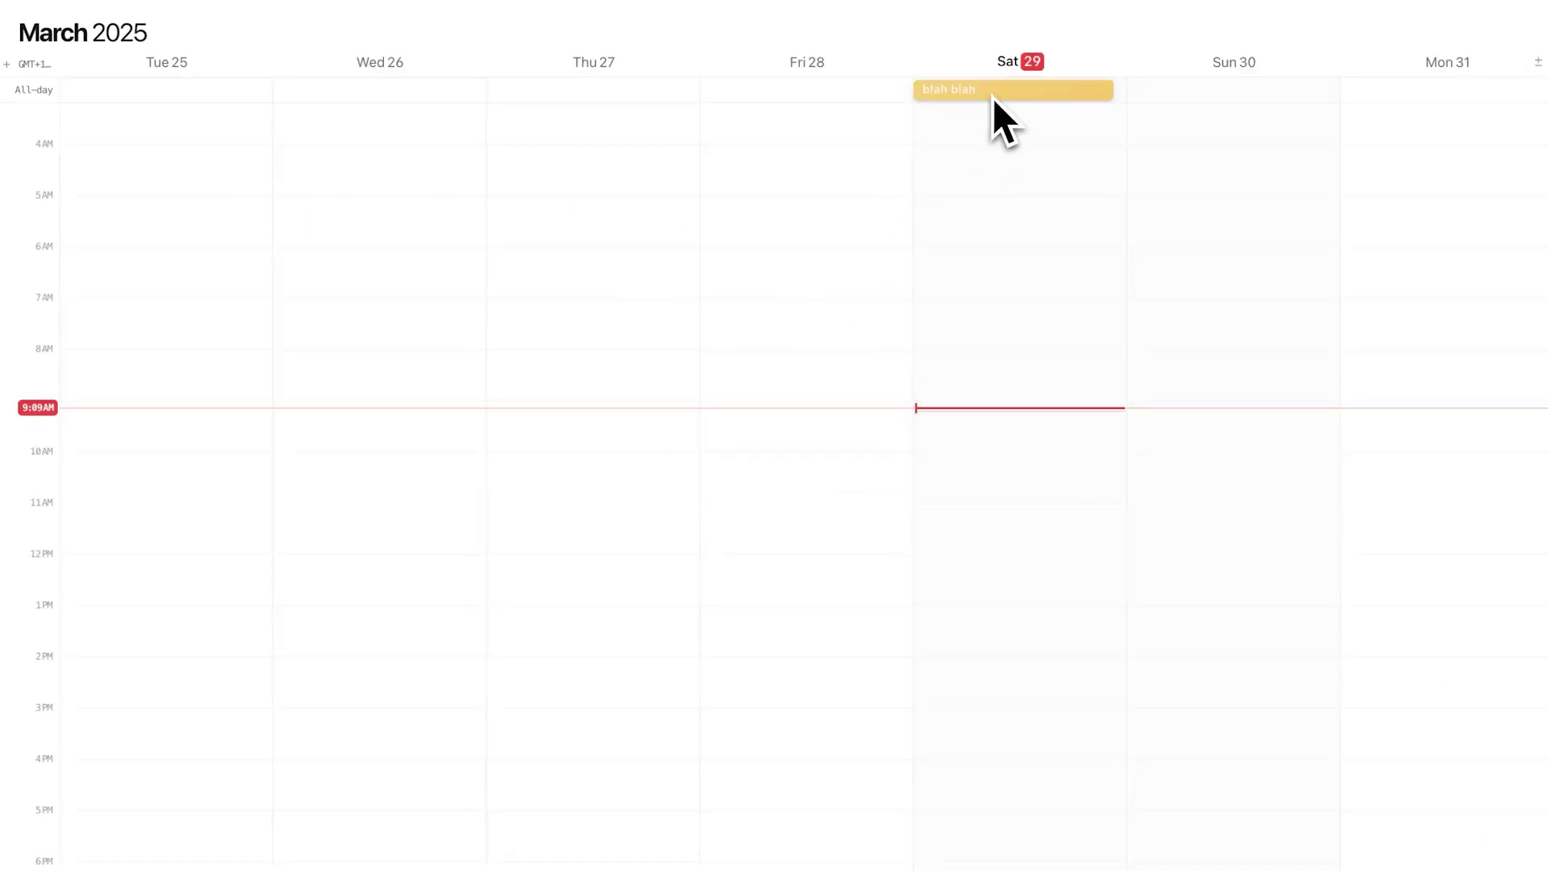
left_click_drag(994, 98, 1008, 320)
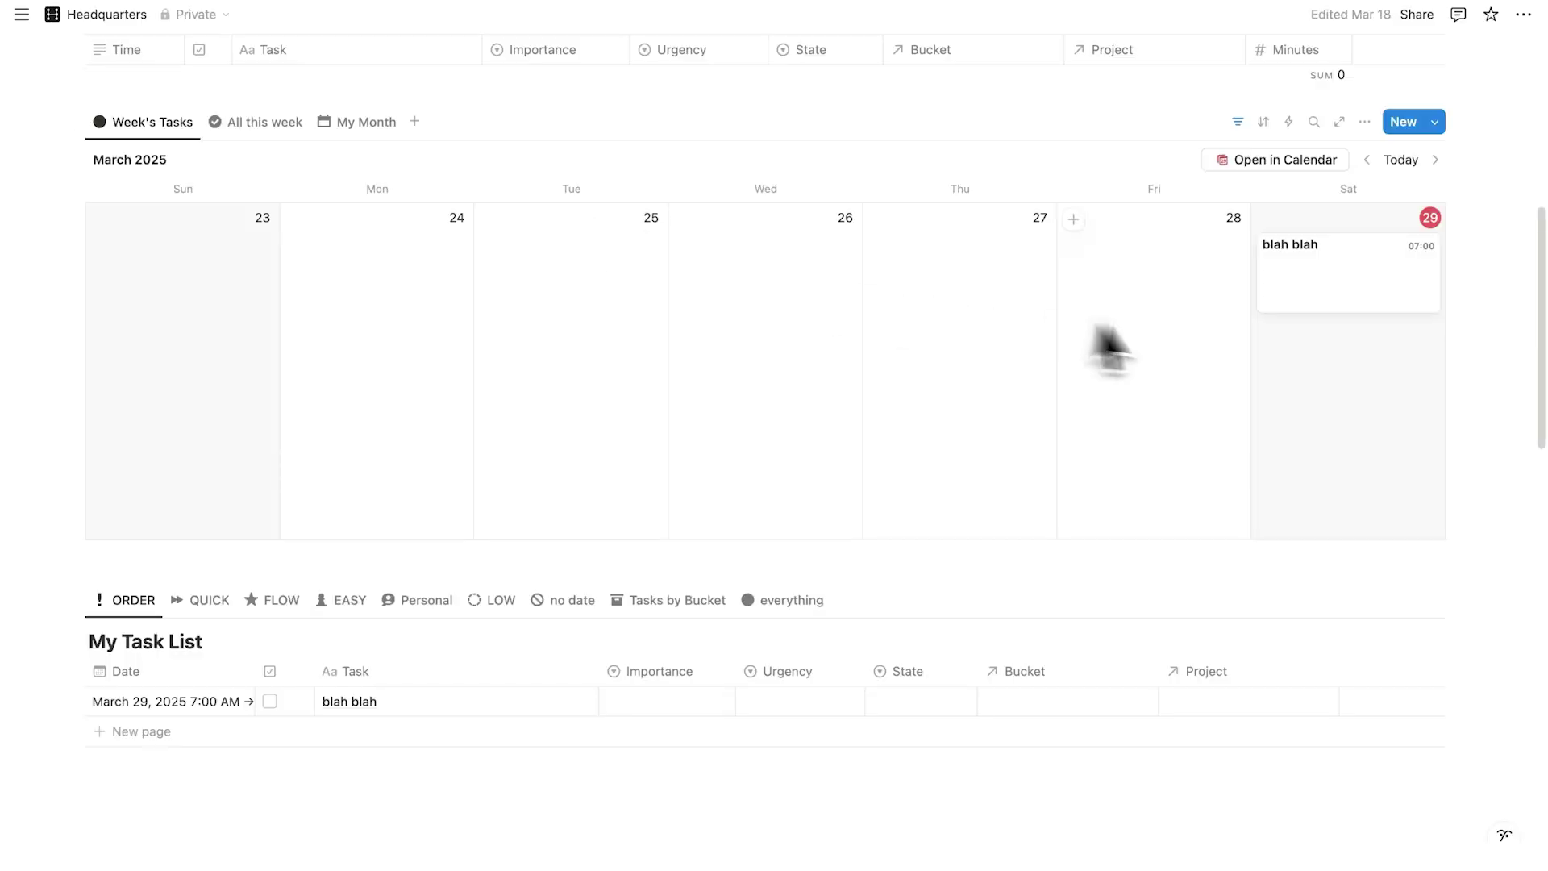
left_click(1391, 304)
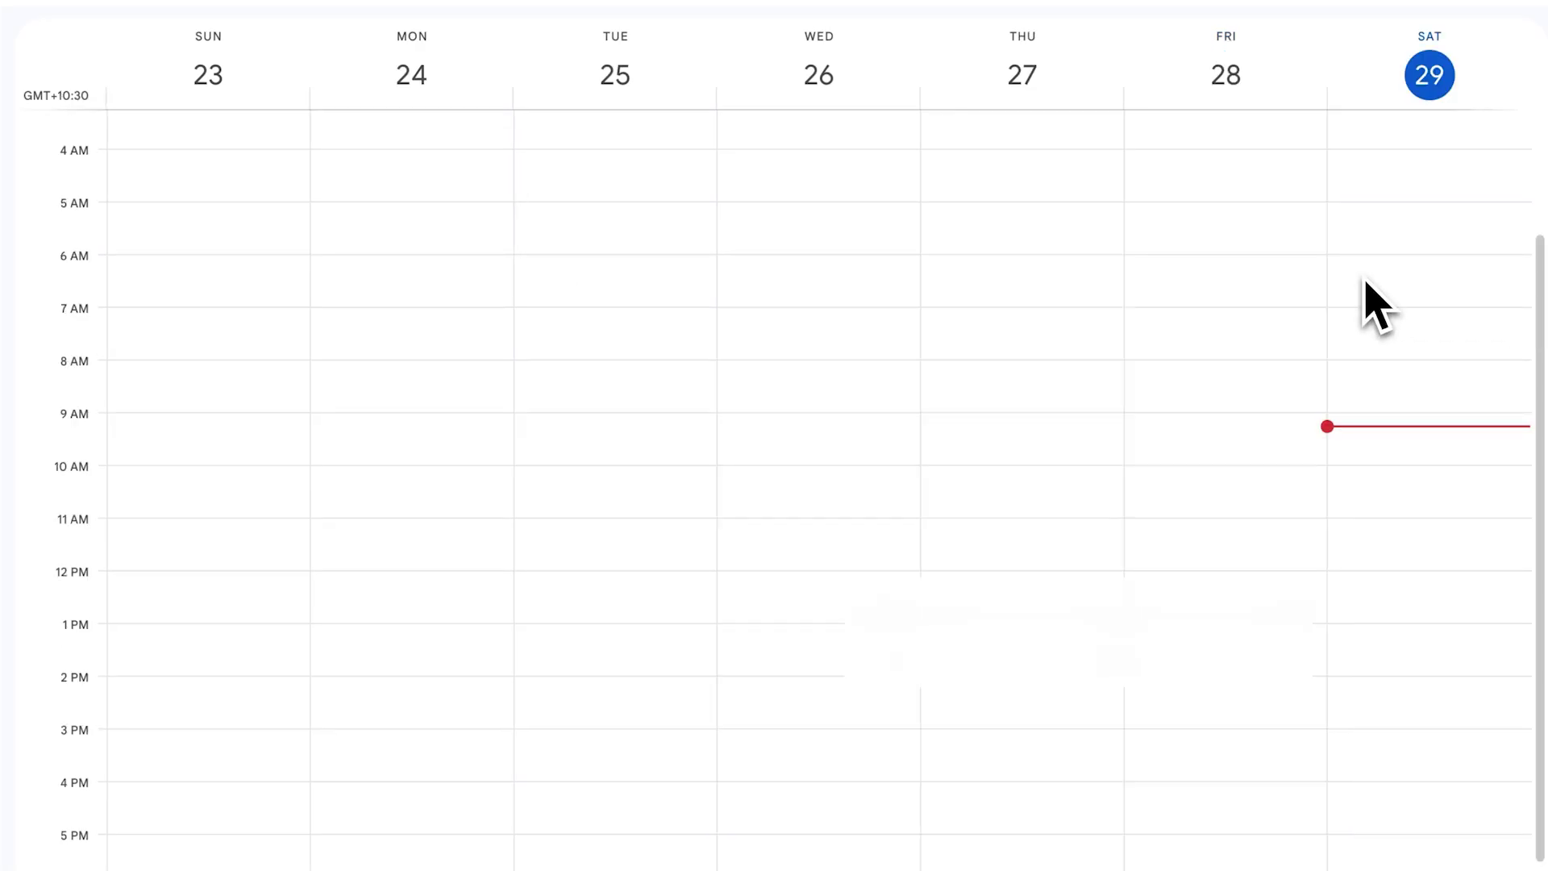
- Create a Walk event on Saturday 29 March, 6–7 AM, repeating daily, and save it
left_click(1370, 298)
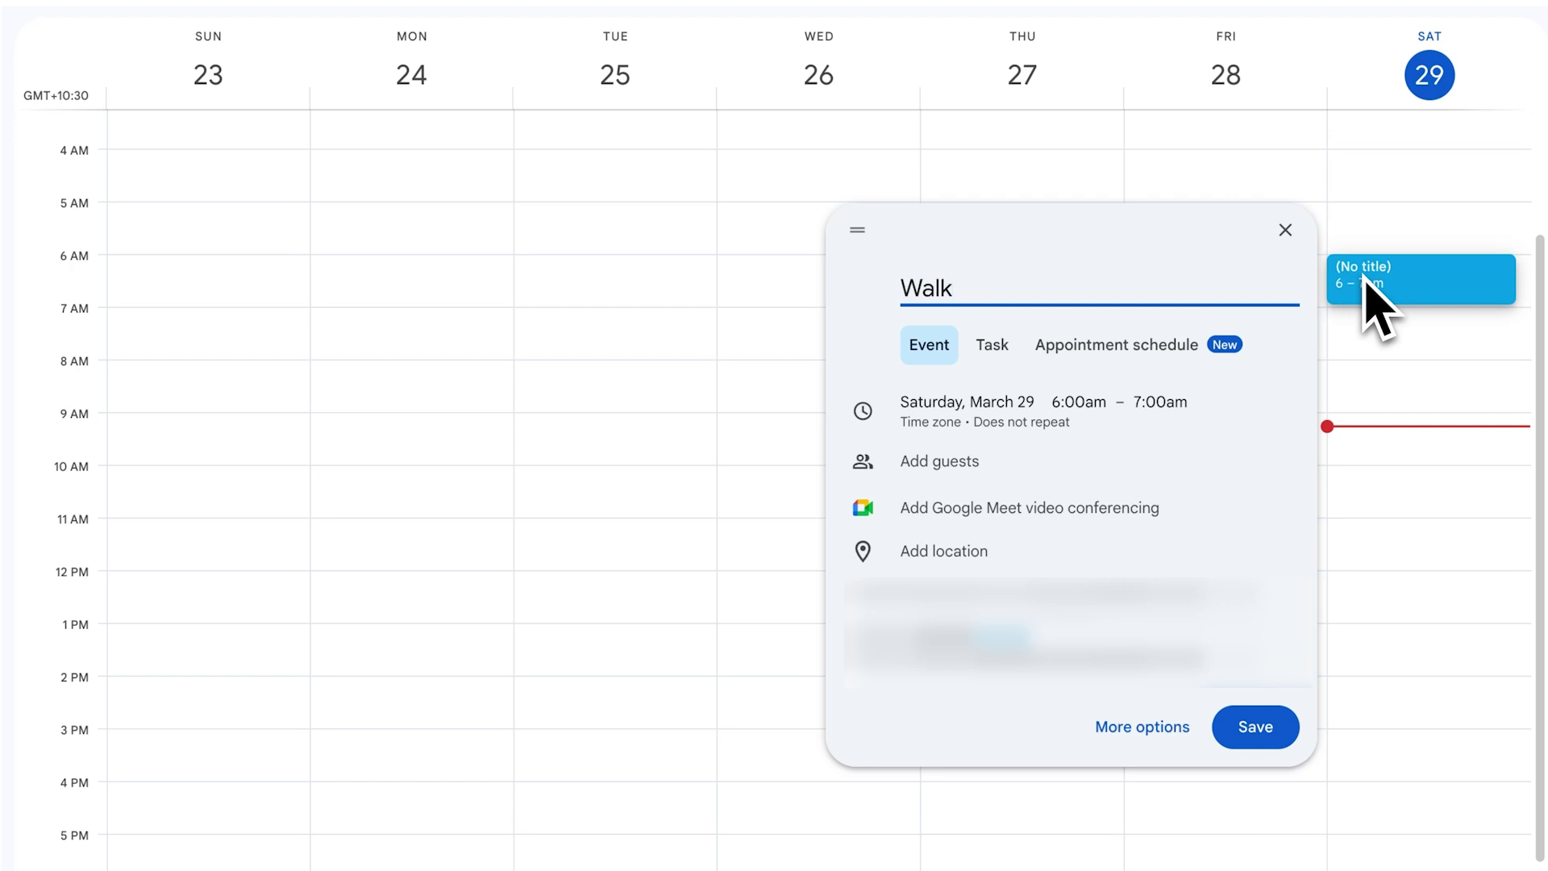
left_click(1202, 424)
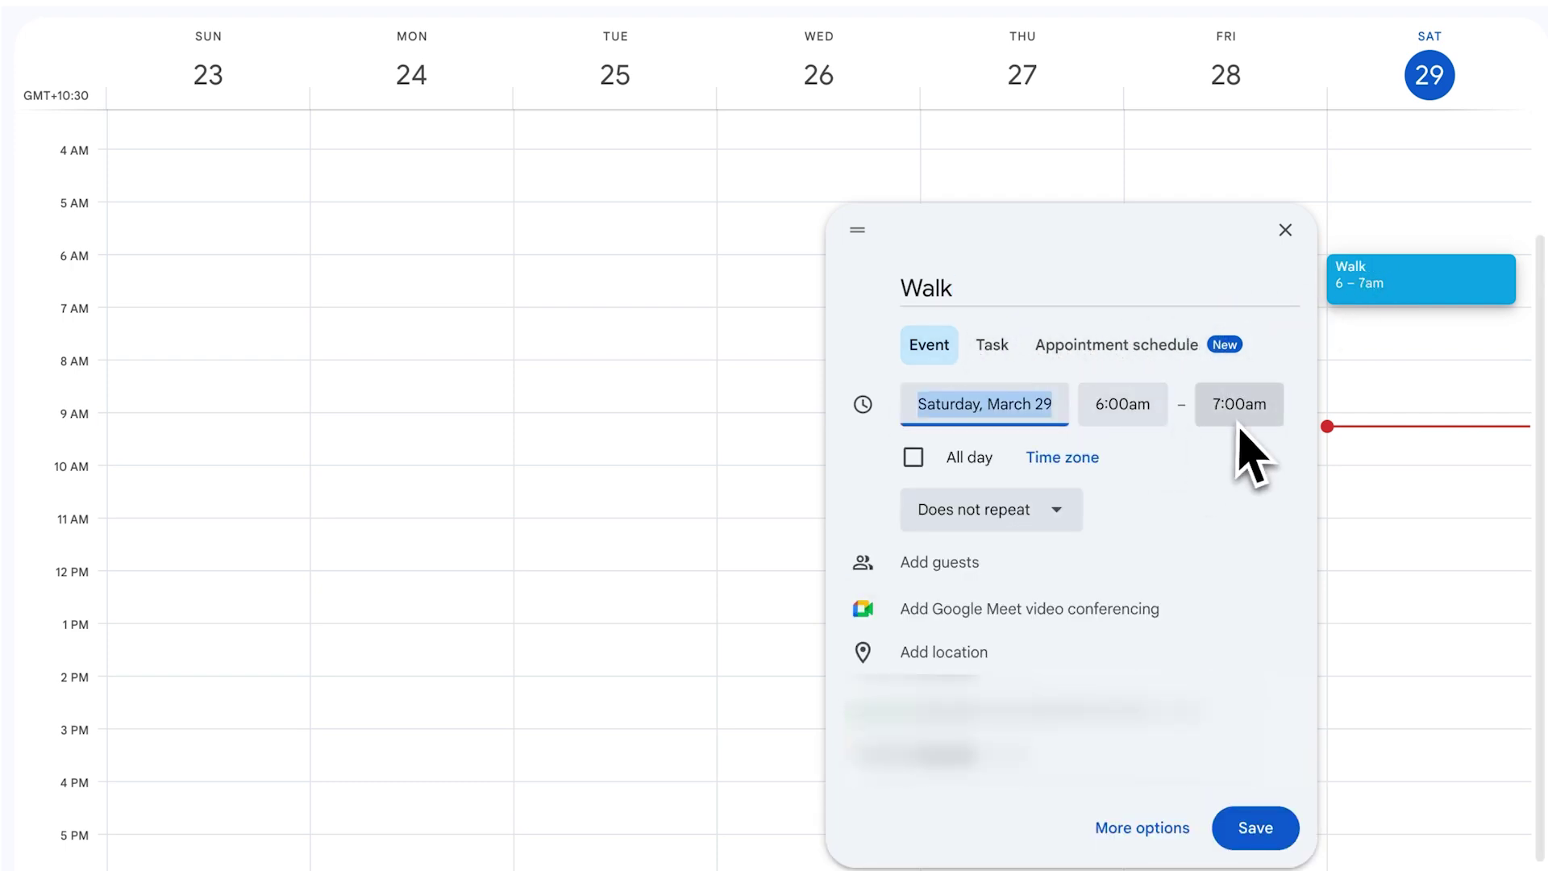
left_click(1112, 407)
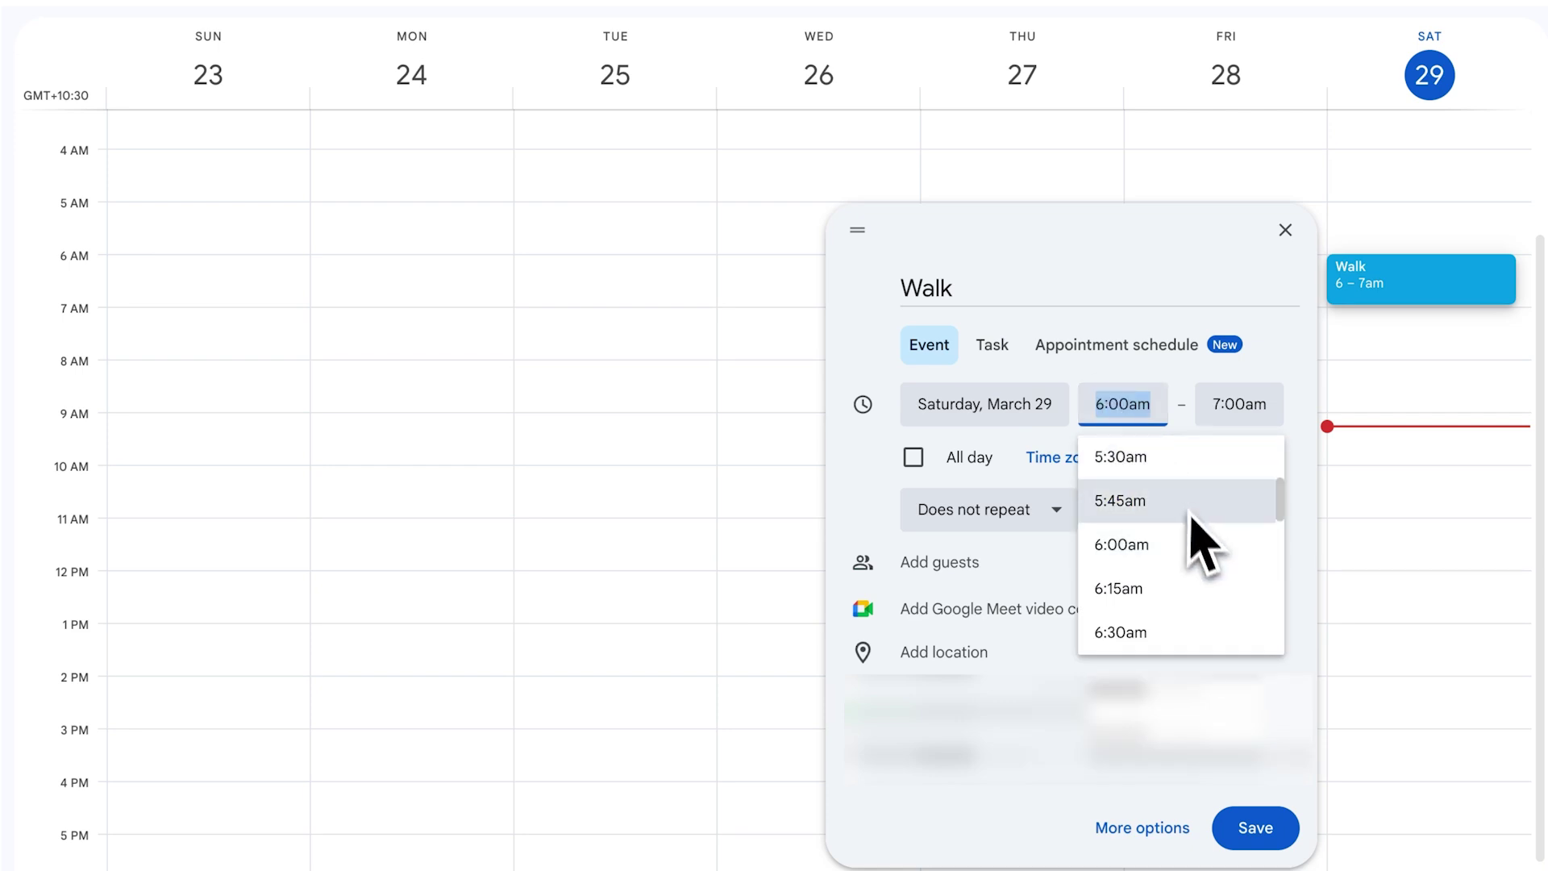
left_click(1014, 482)
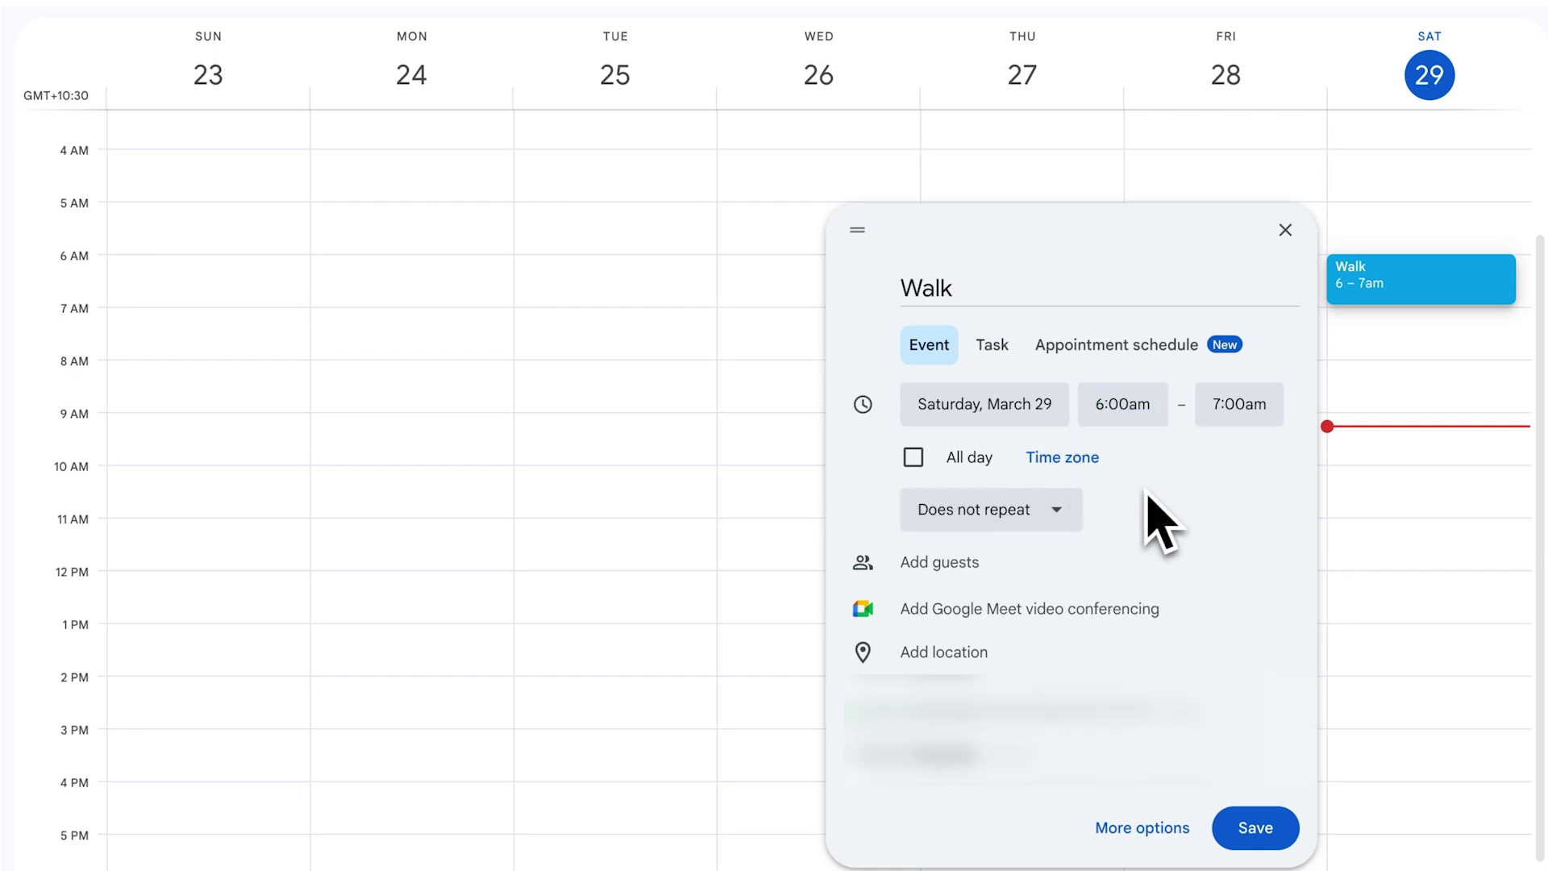
left_click(1068, 533)
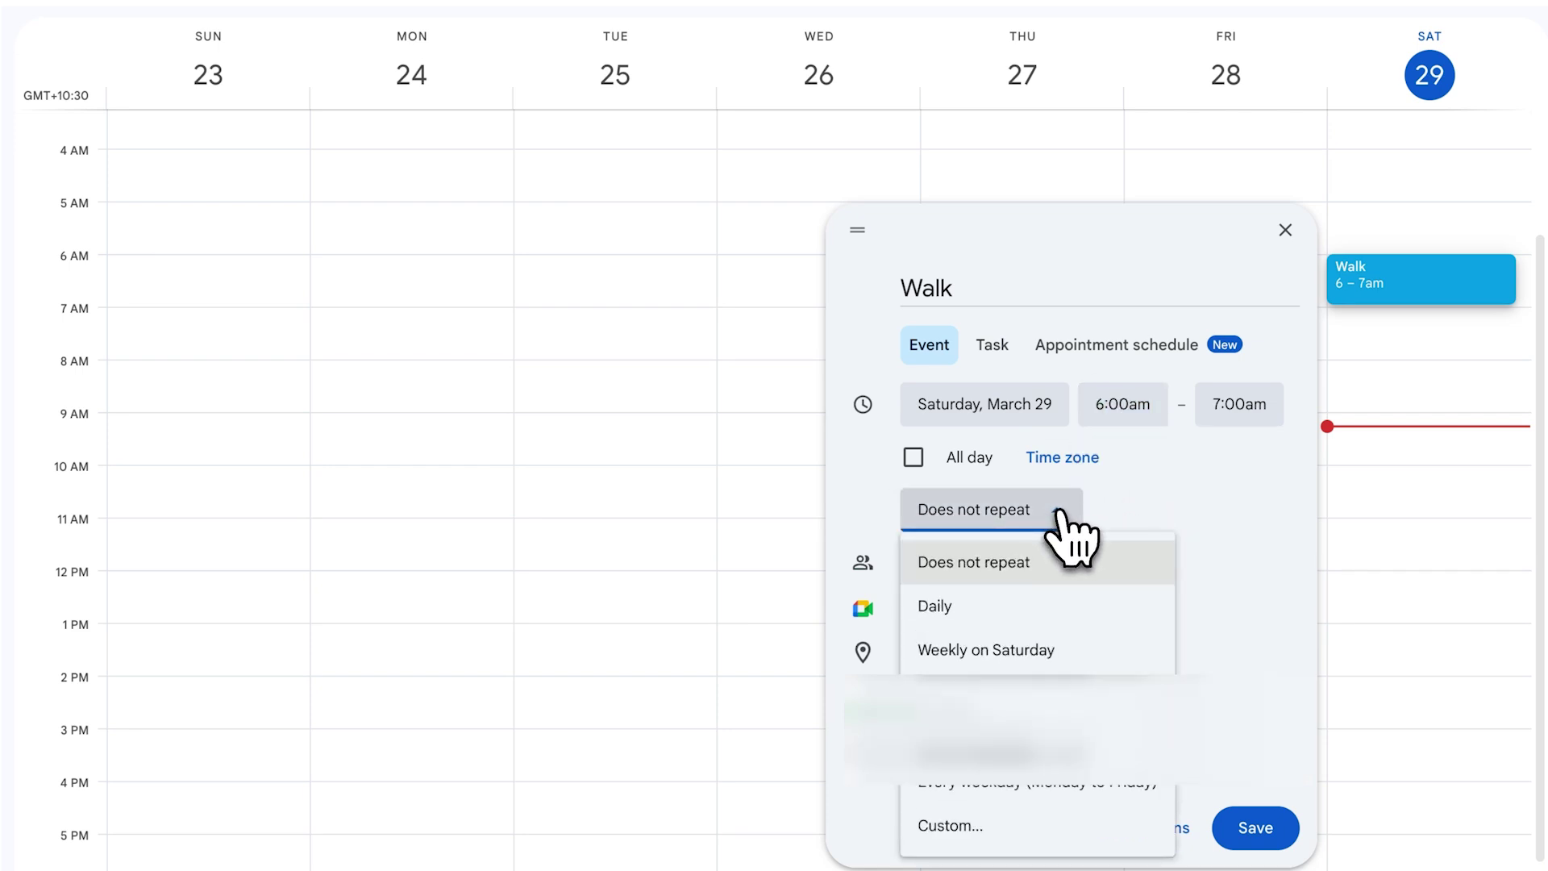
left_click(1114, 606)
left_click(1262, 828)
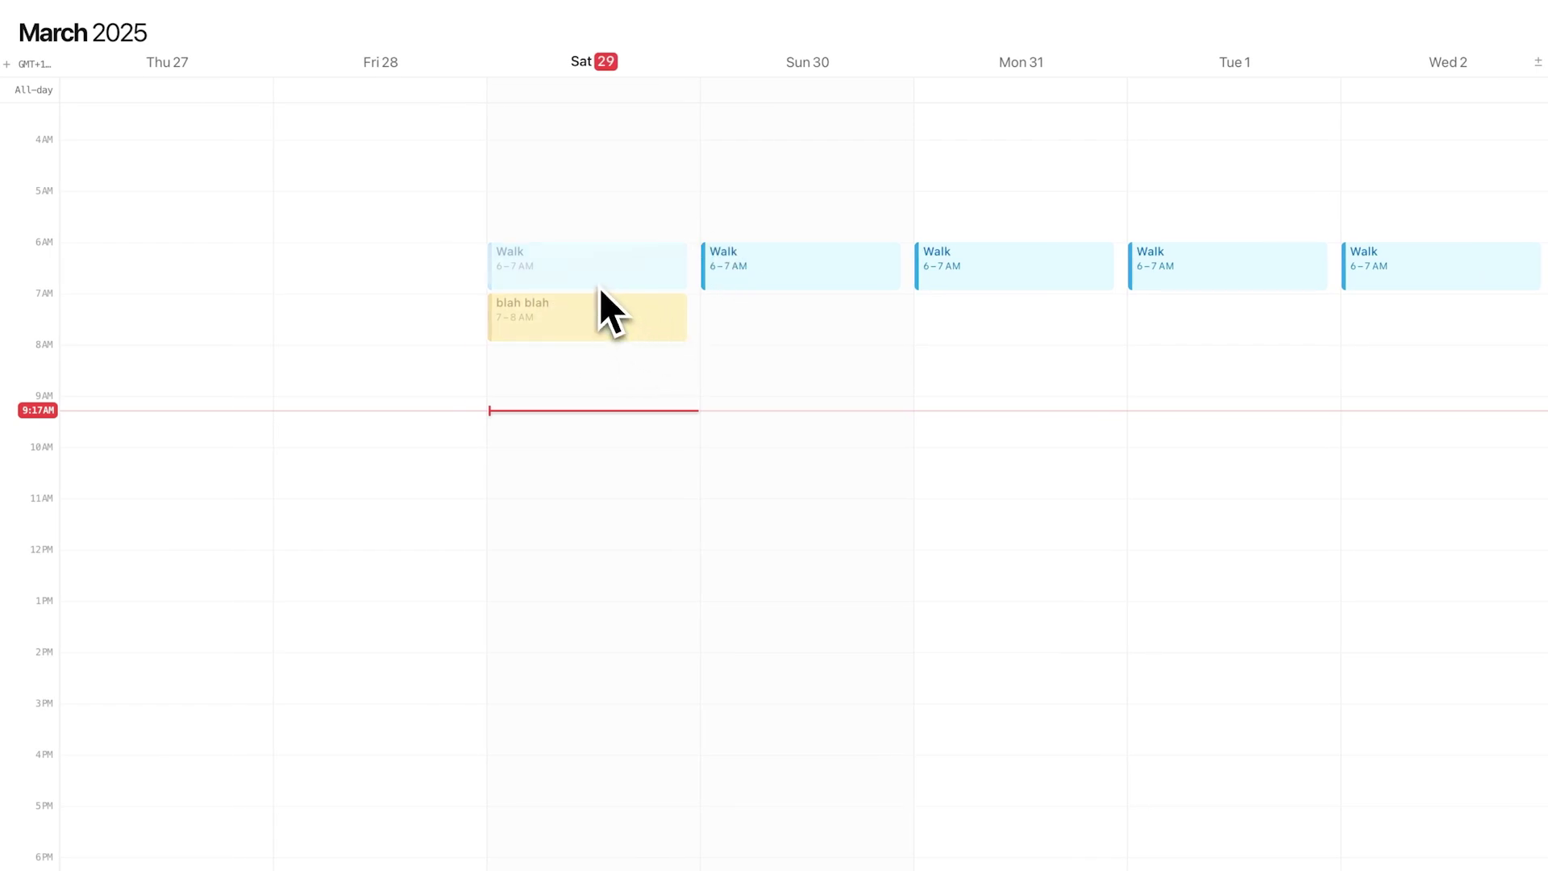
- Scroll the Notion Calendar week view to see the daily Walk events beside blah blah
scroll(499, 293, "right", 3)
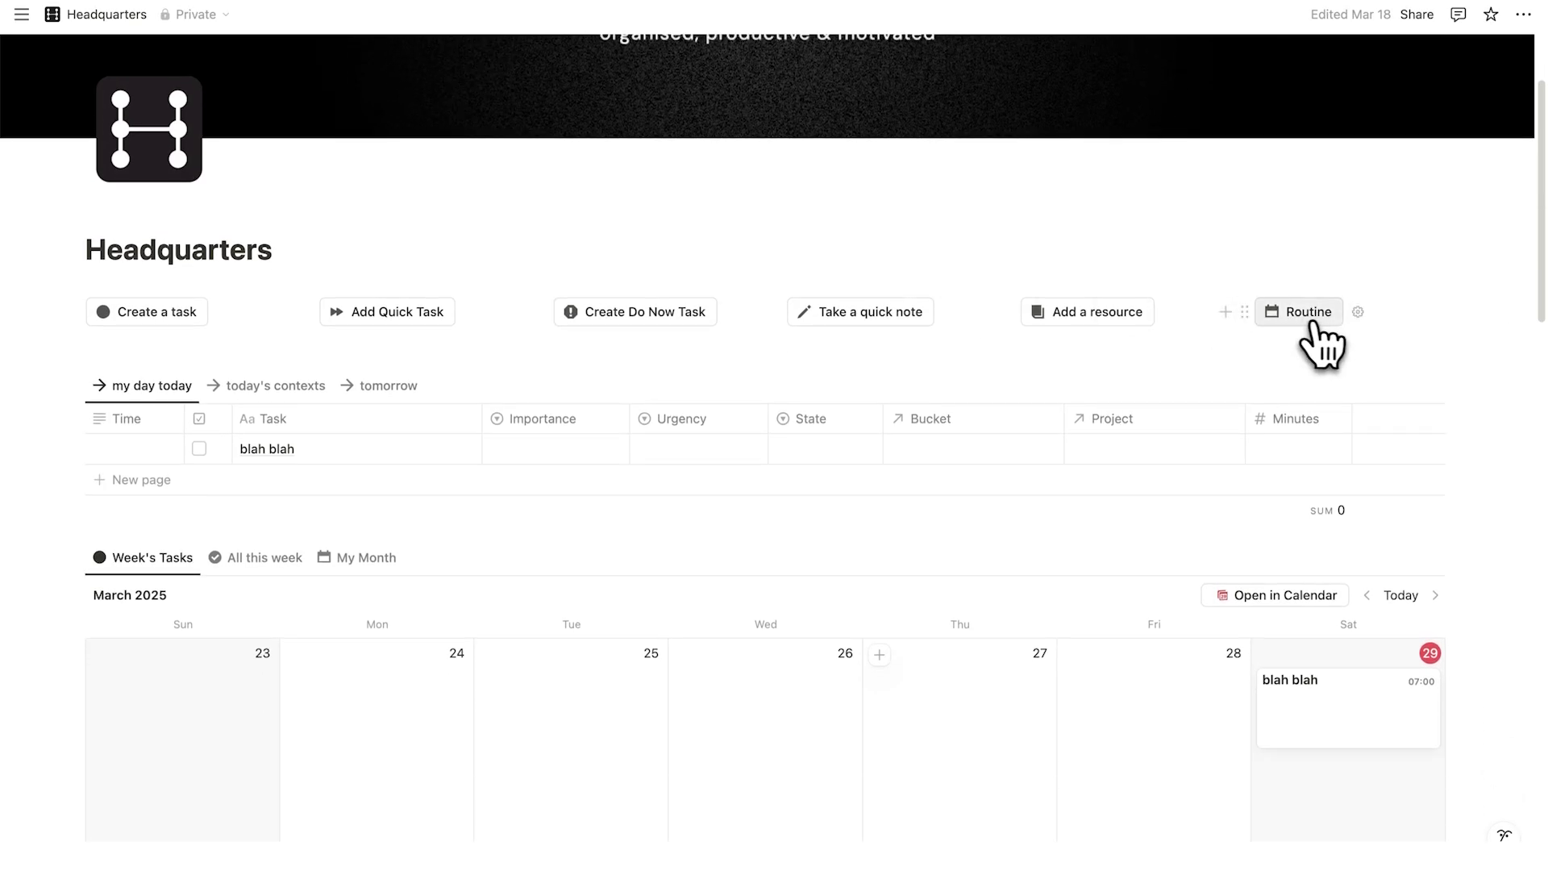
- Use the Routine button to add Habit 1–3 tasks and drag them onto Saturday 29
left_click(1314, 323)
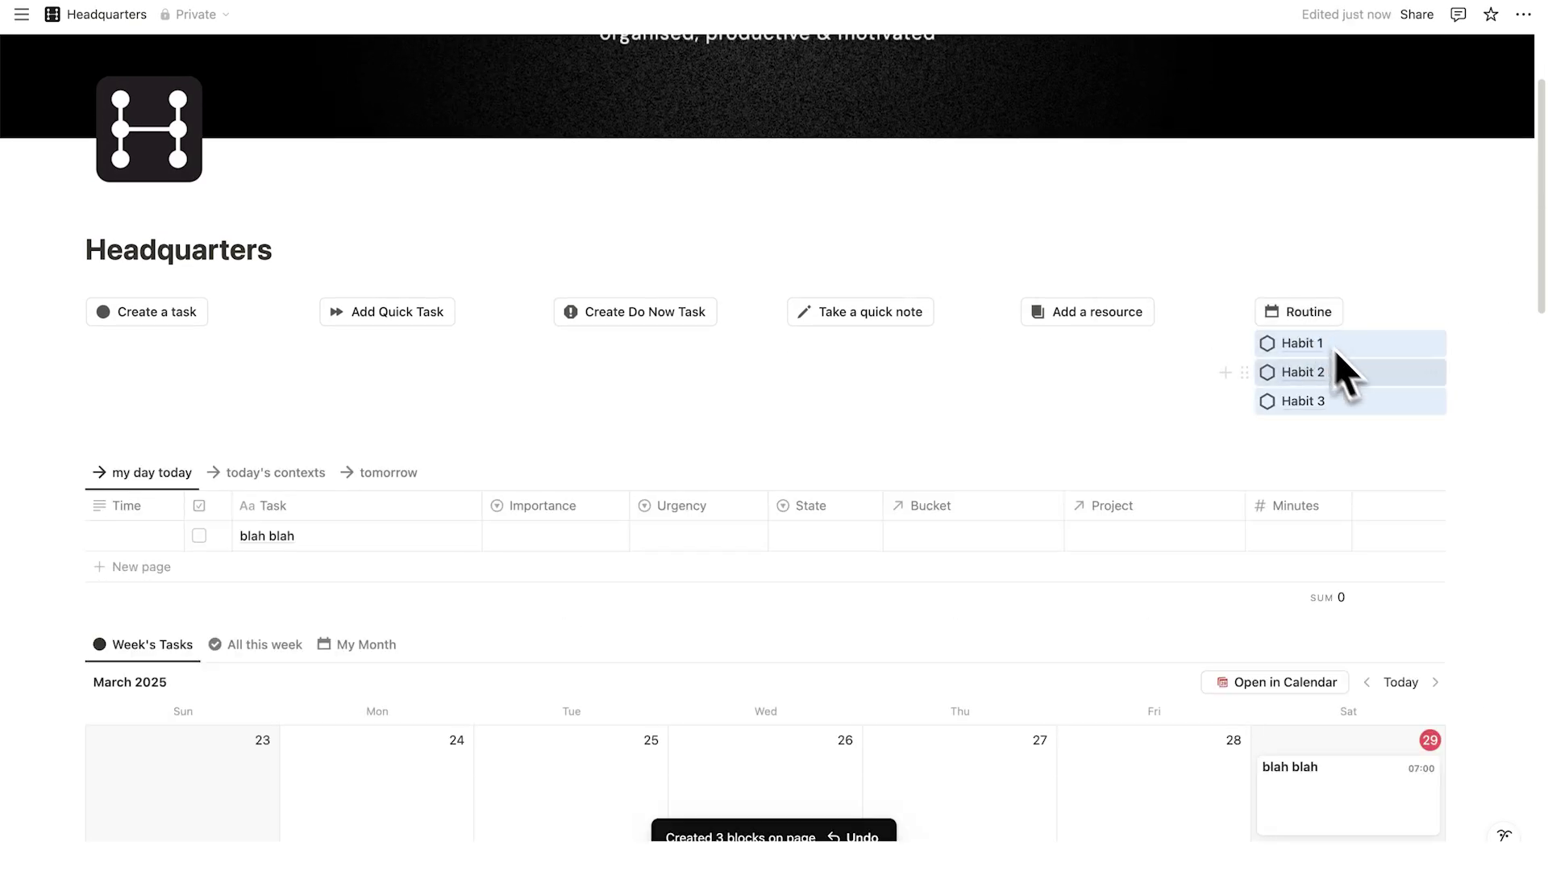
scroll(1346, 347, "down", 3)
left_click_drag(1244, 89, 1221, 627)
scroll(1193, 604, "down", 3)
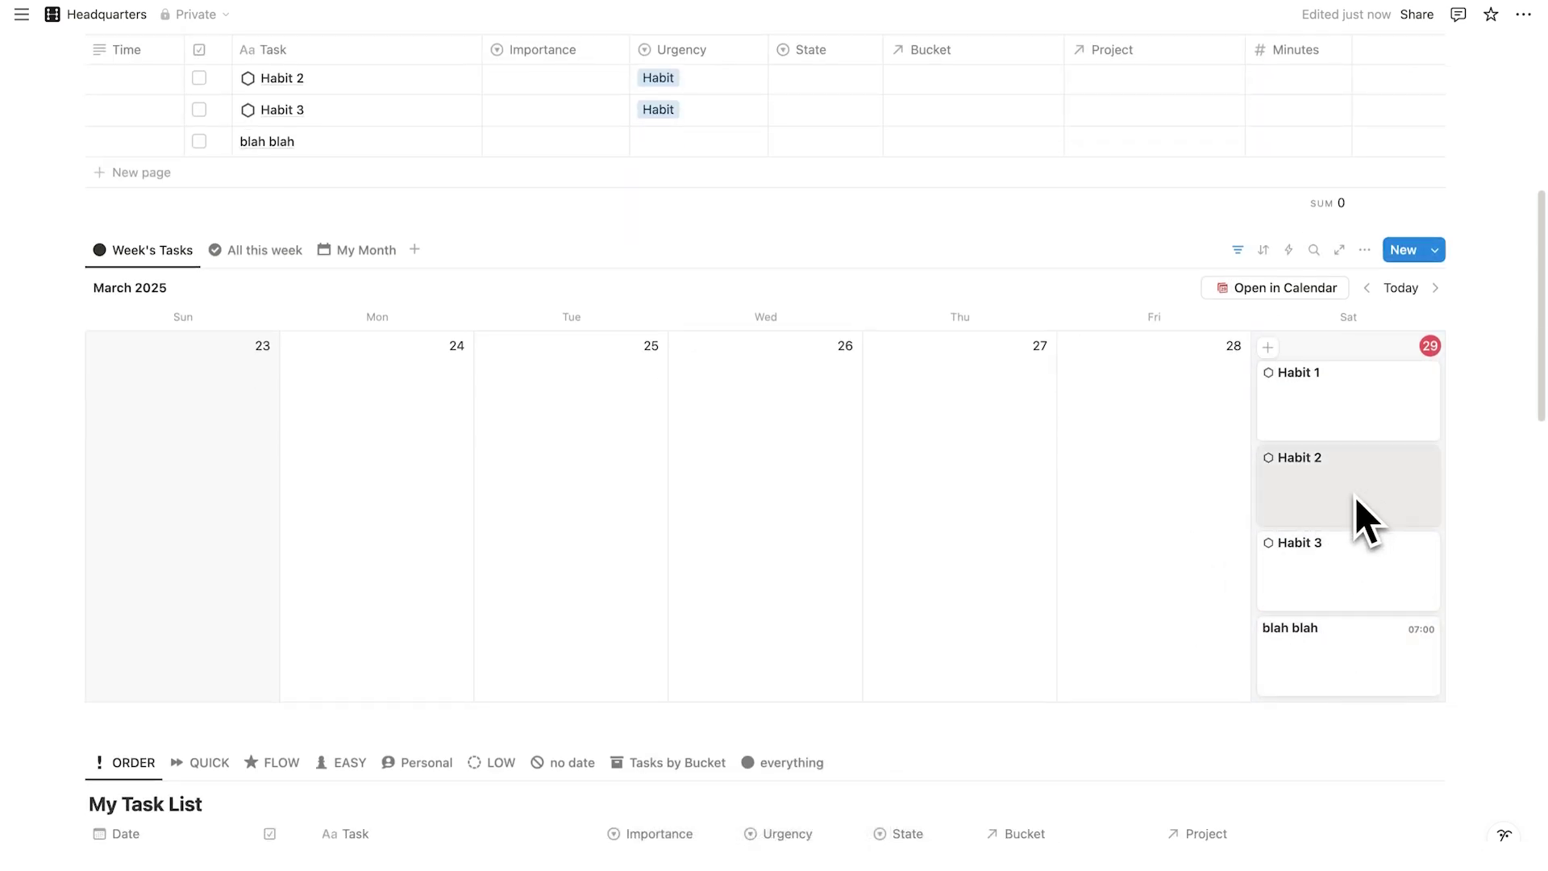
scroll(1344, 548, "up", 5)
scroll(1306, 483, "down", 4)
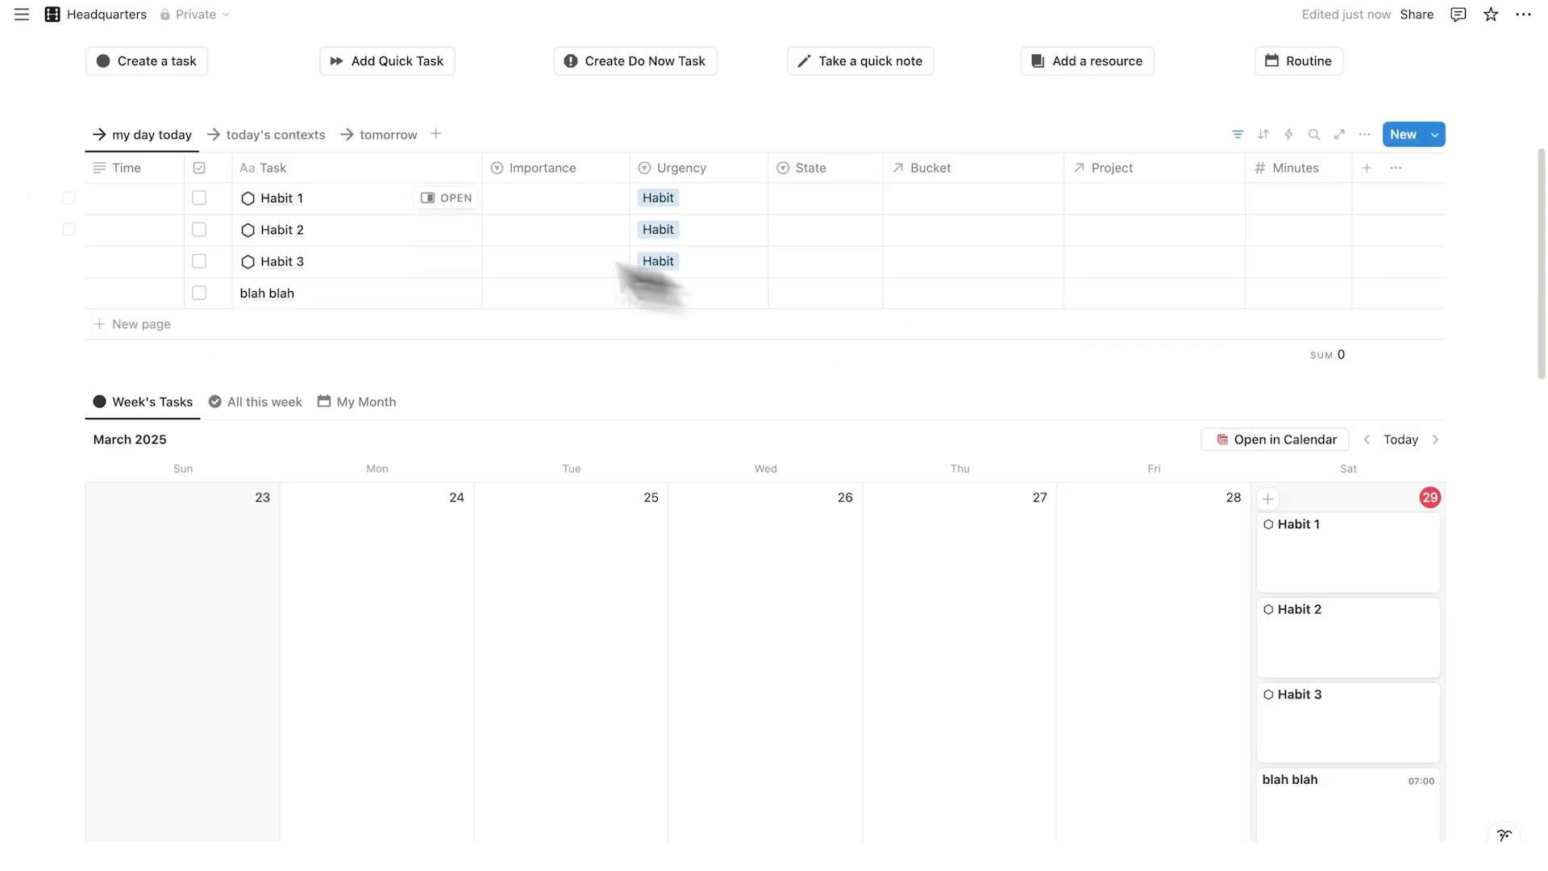
scroll(328, 242, "up", 2)
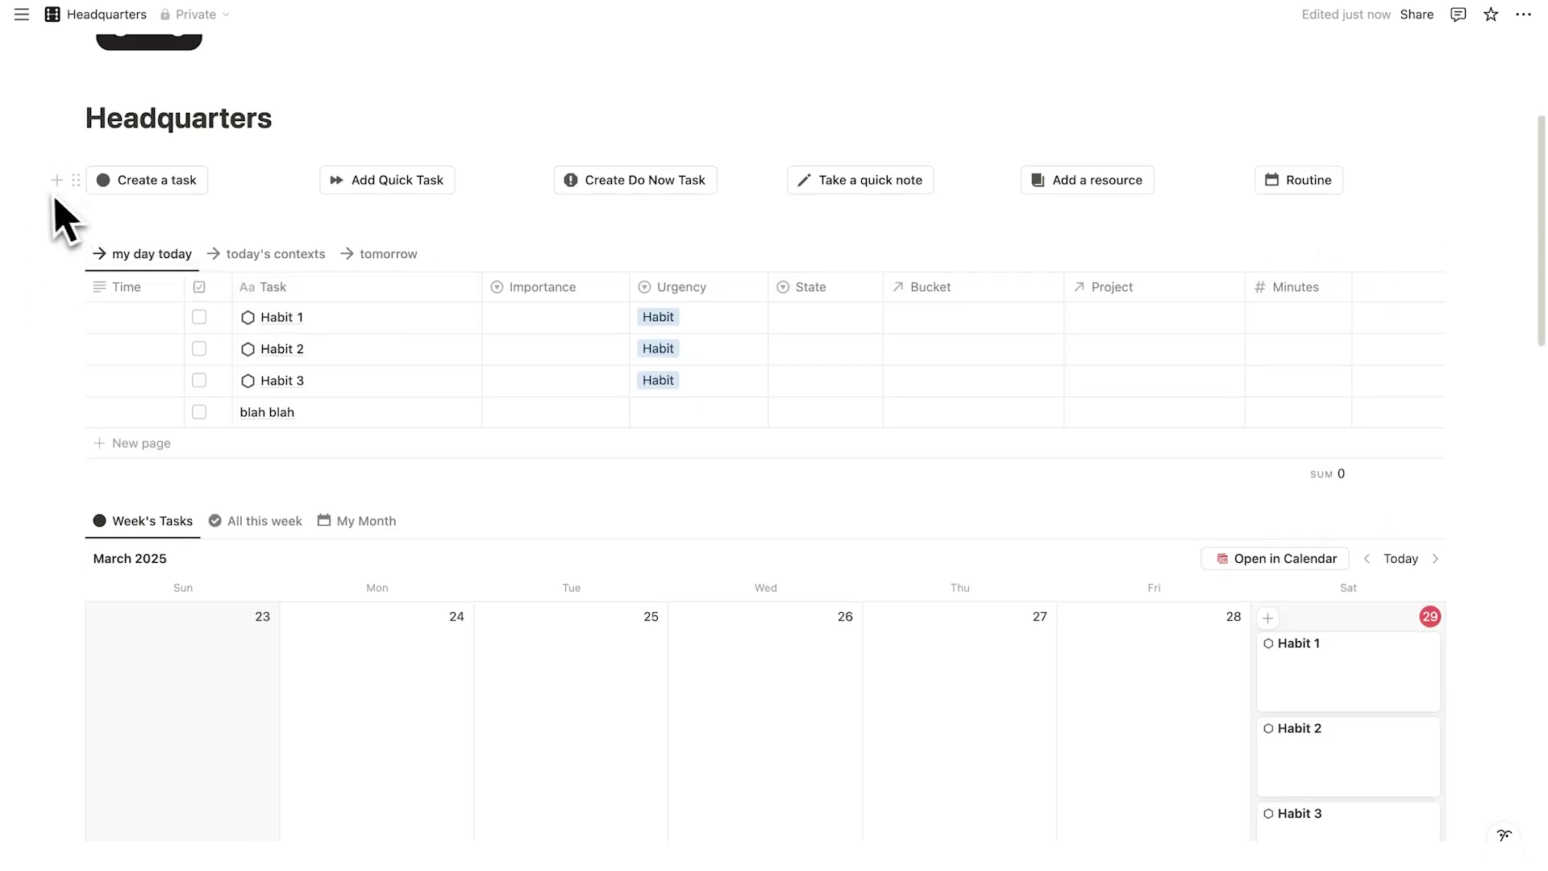
- Insert a /button block named New button below the button row, leaving its actions unset
left_click(129, 214)
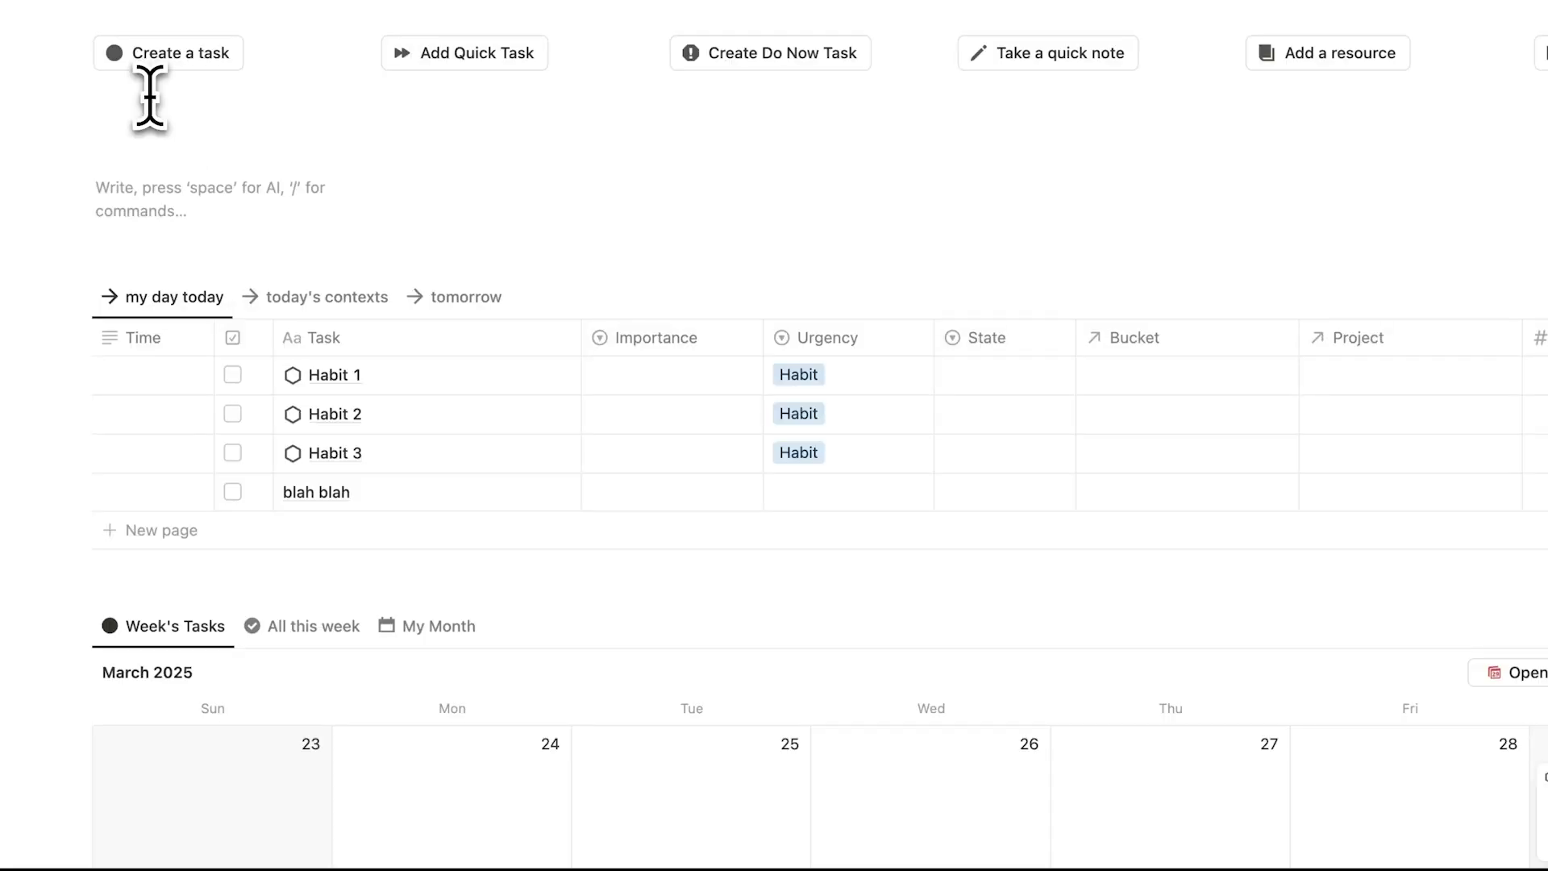
type("/button")
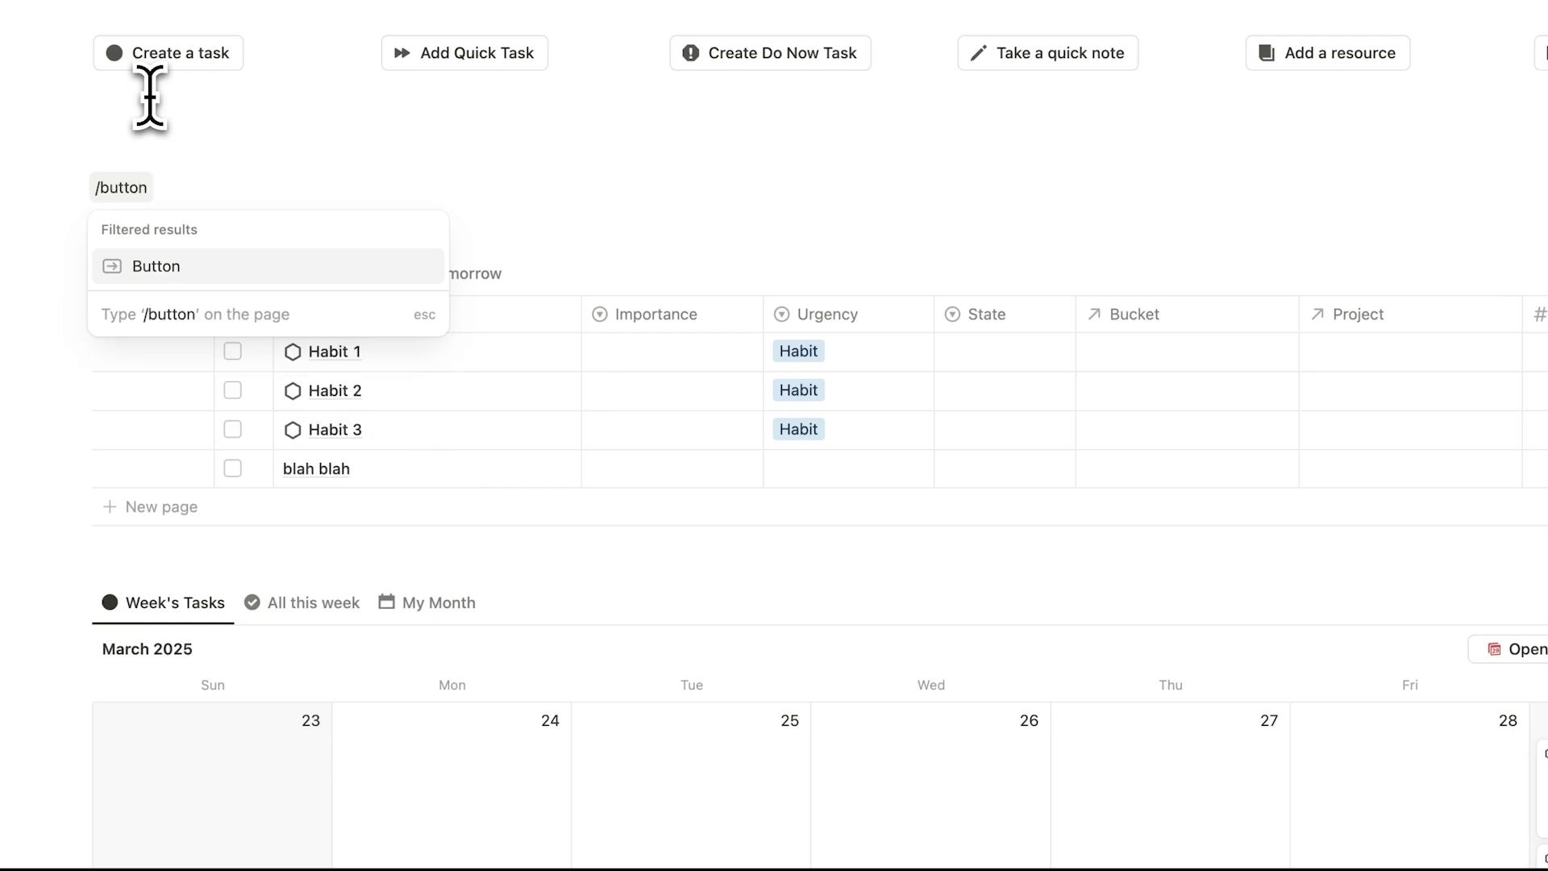
left_click(177, 268)
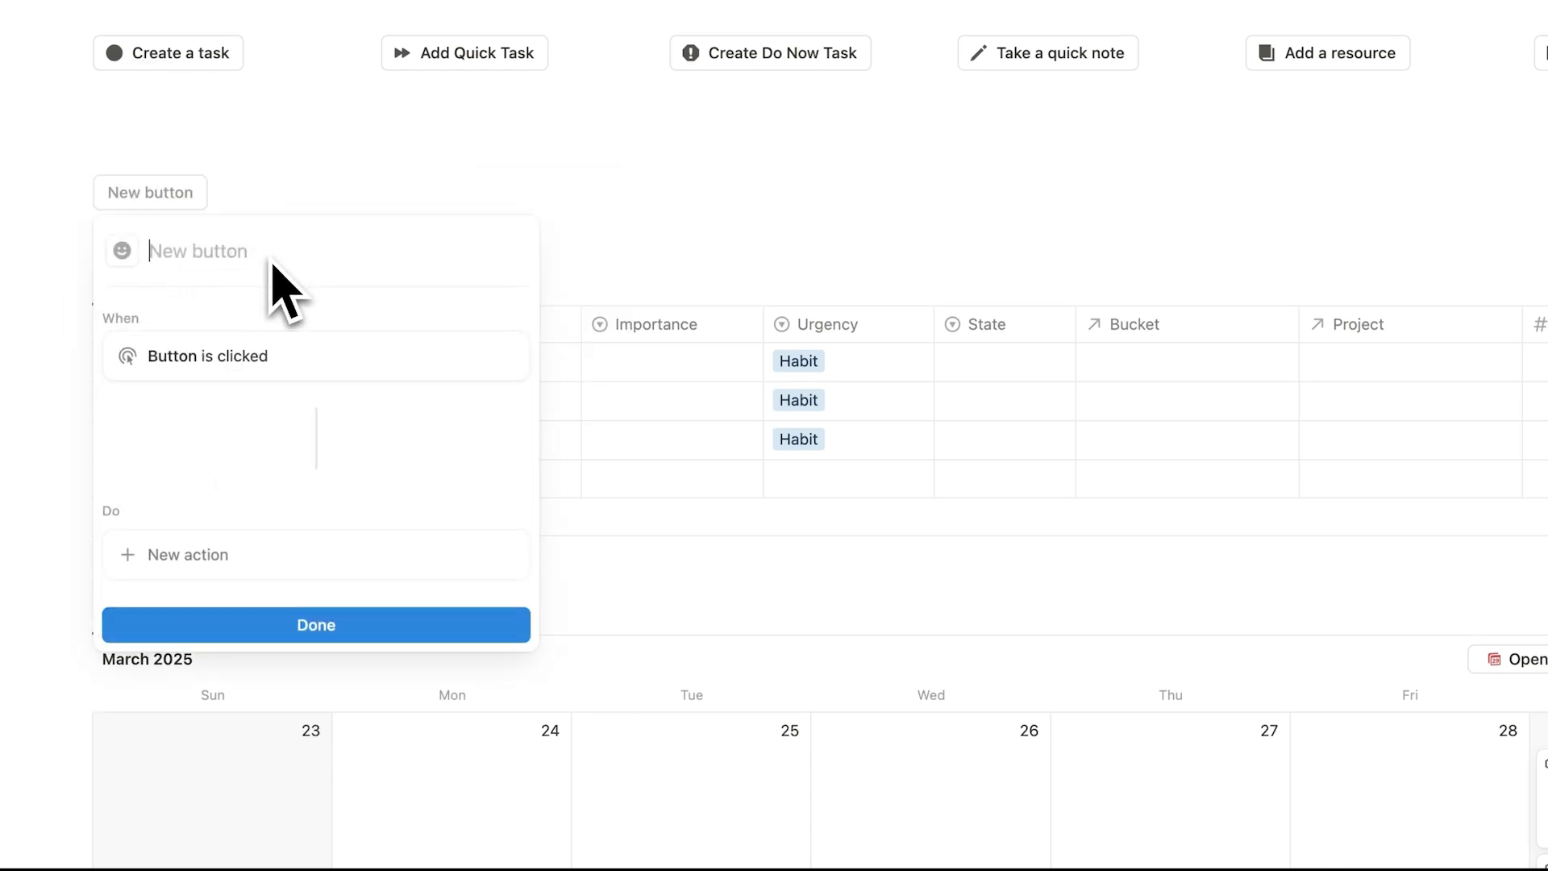
key("Escape")
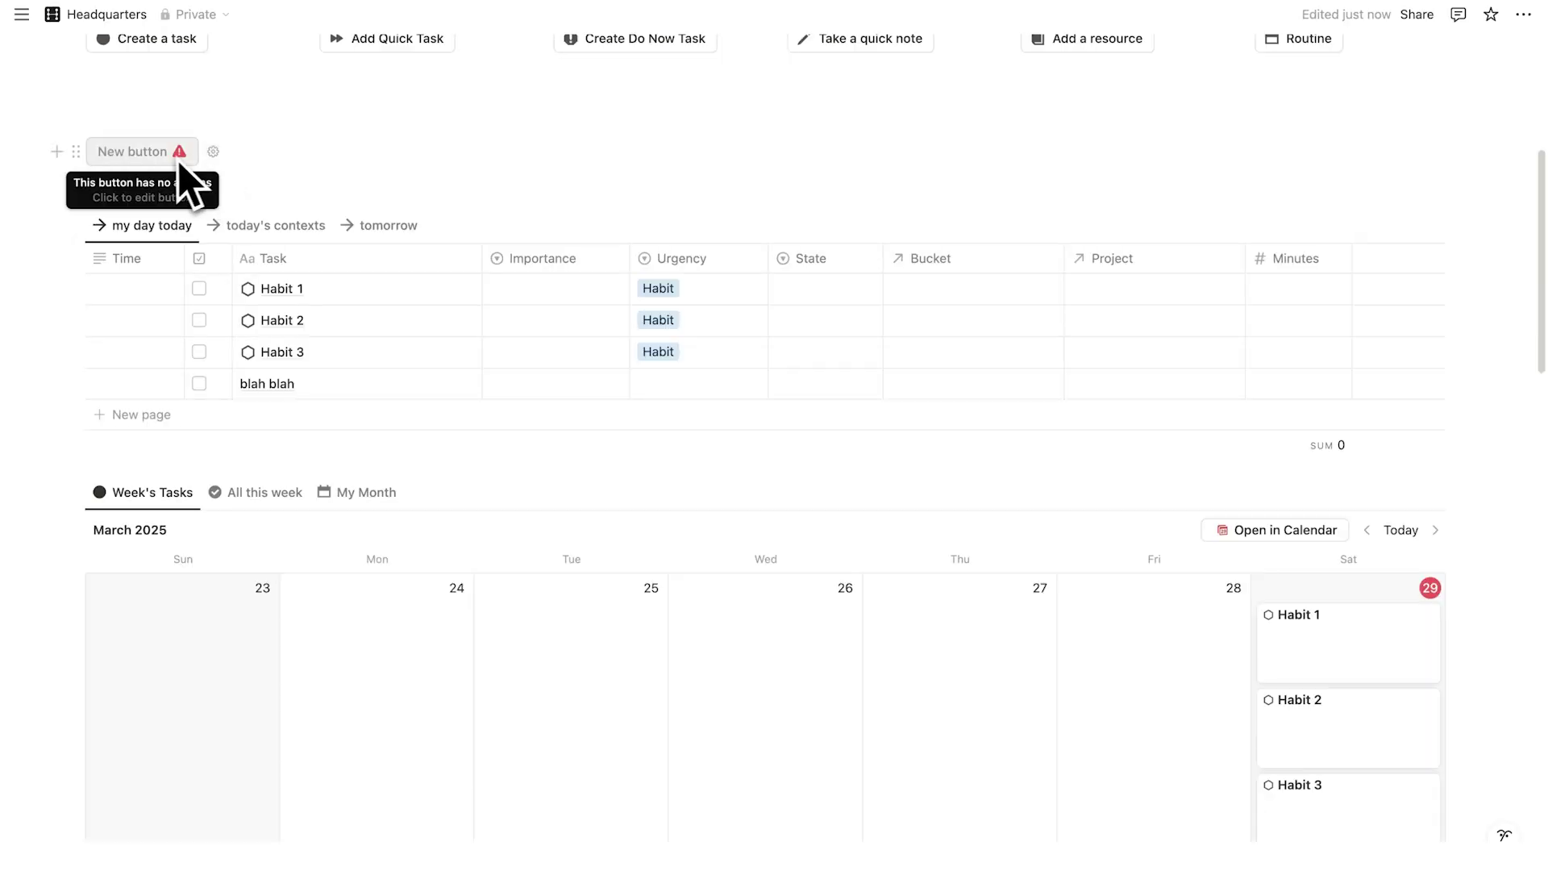
scroll(181, 180, "down", 3)
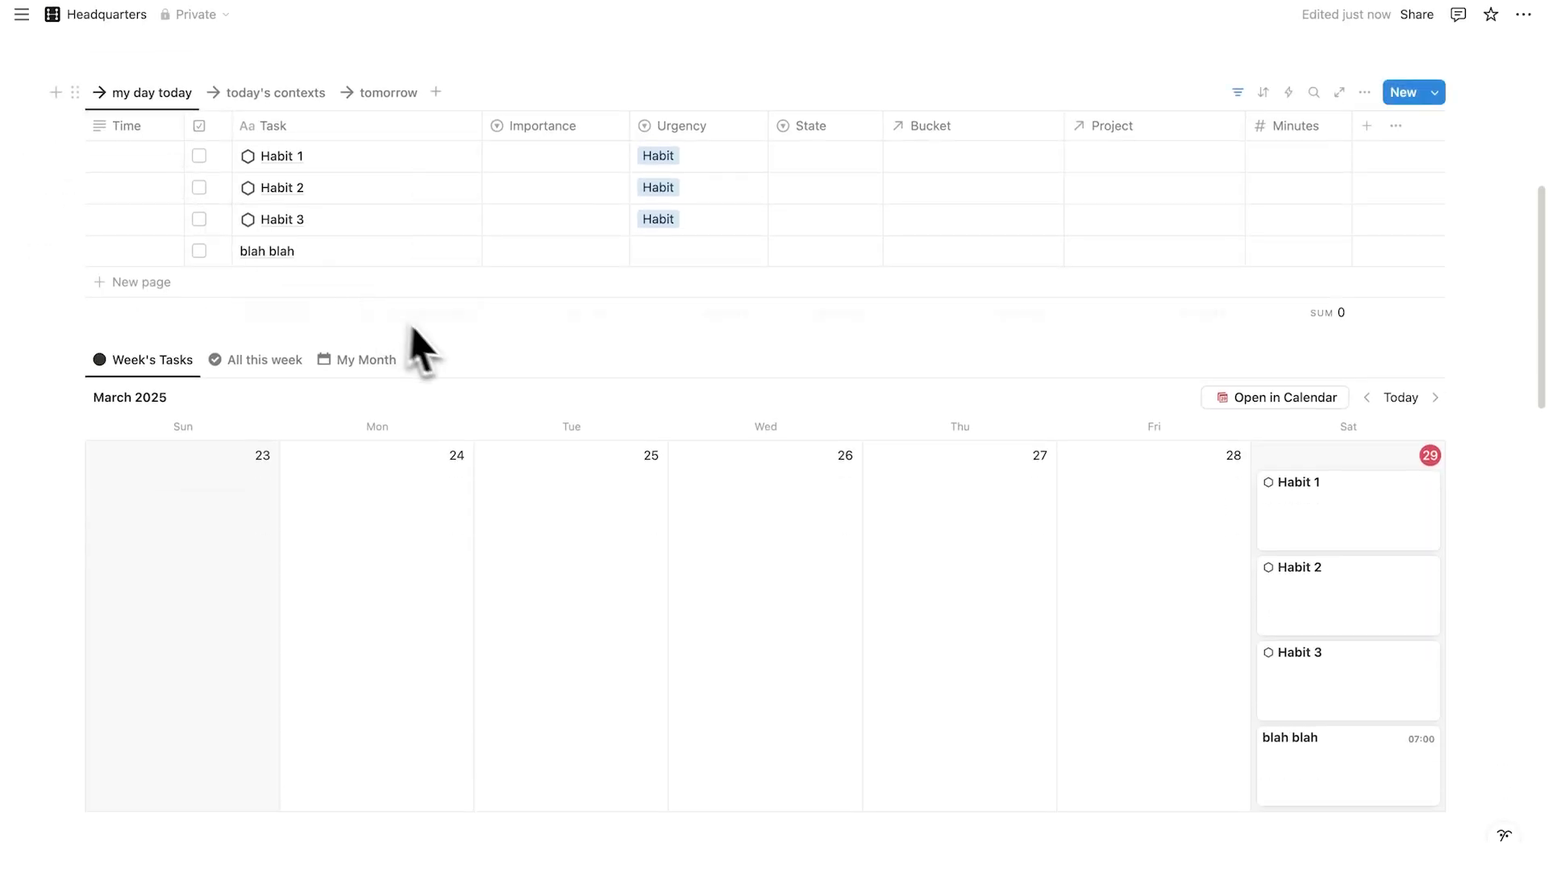
scroll(581, 456, "up", 5)
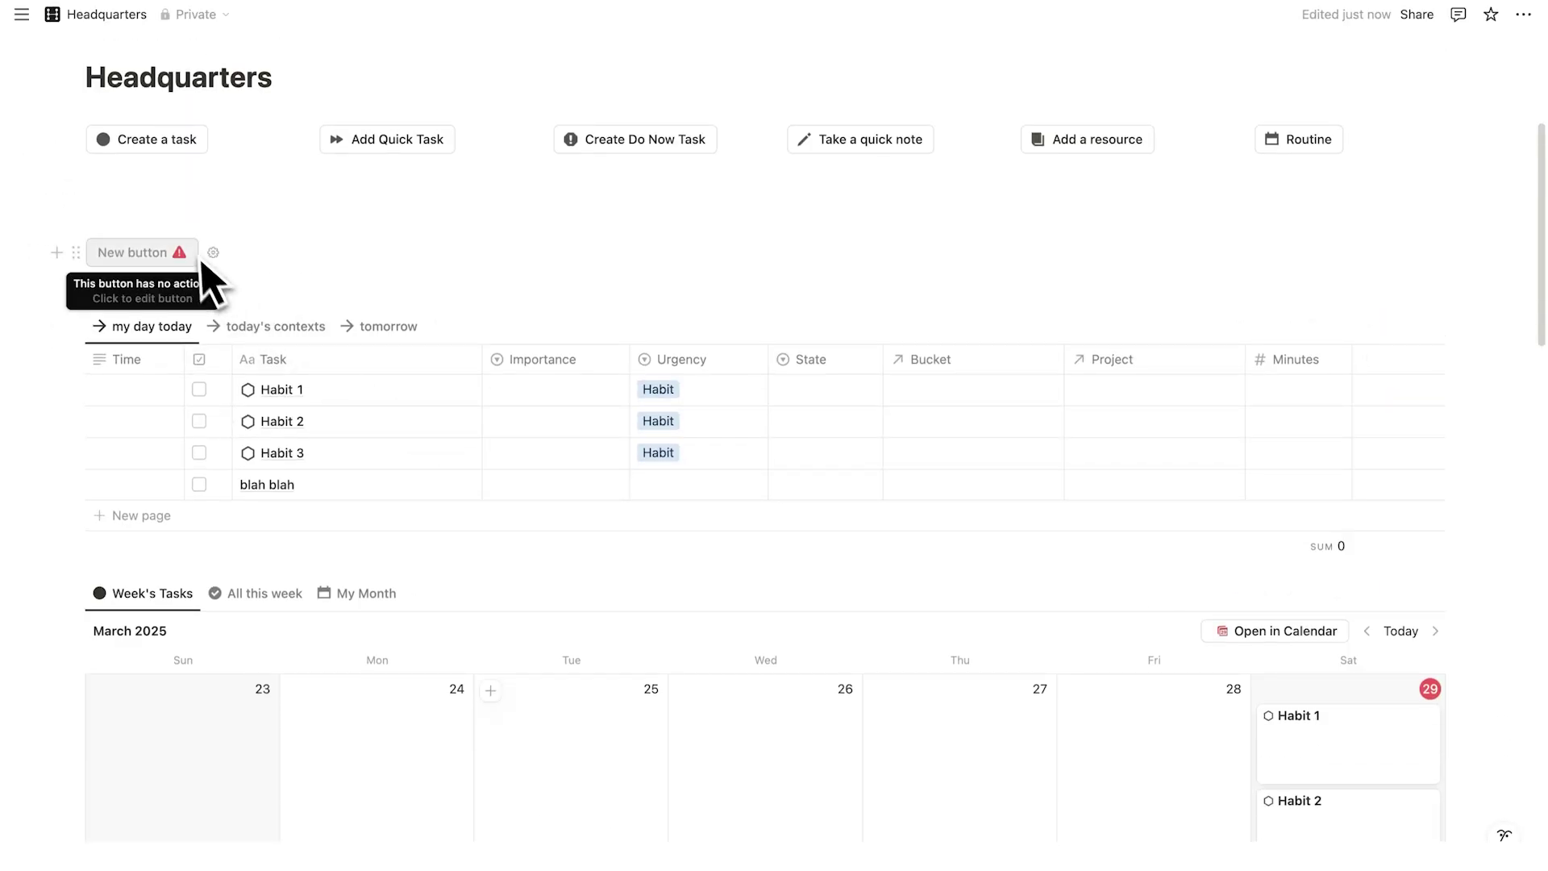
scroll(182, 270, "down", 3)
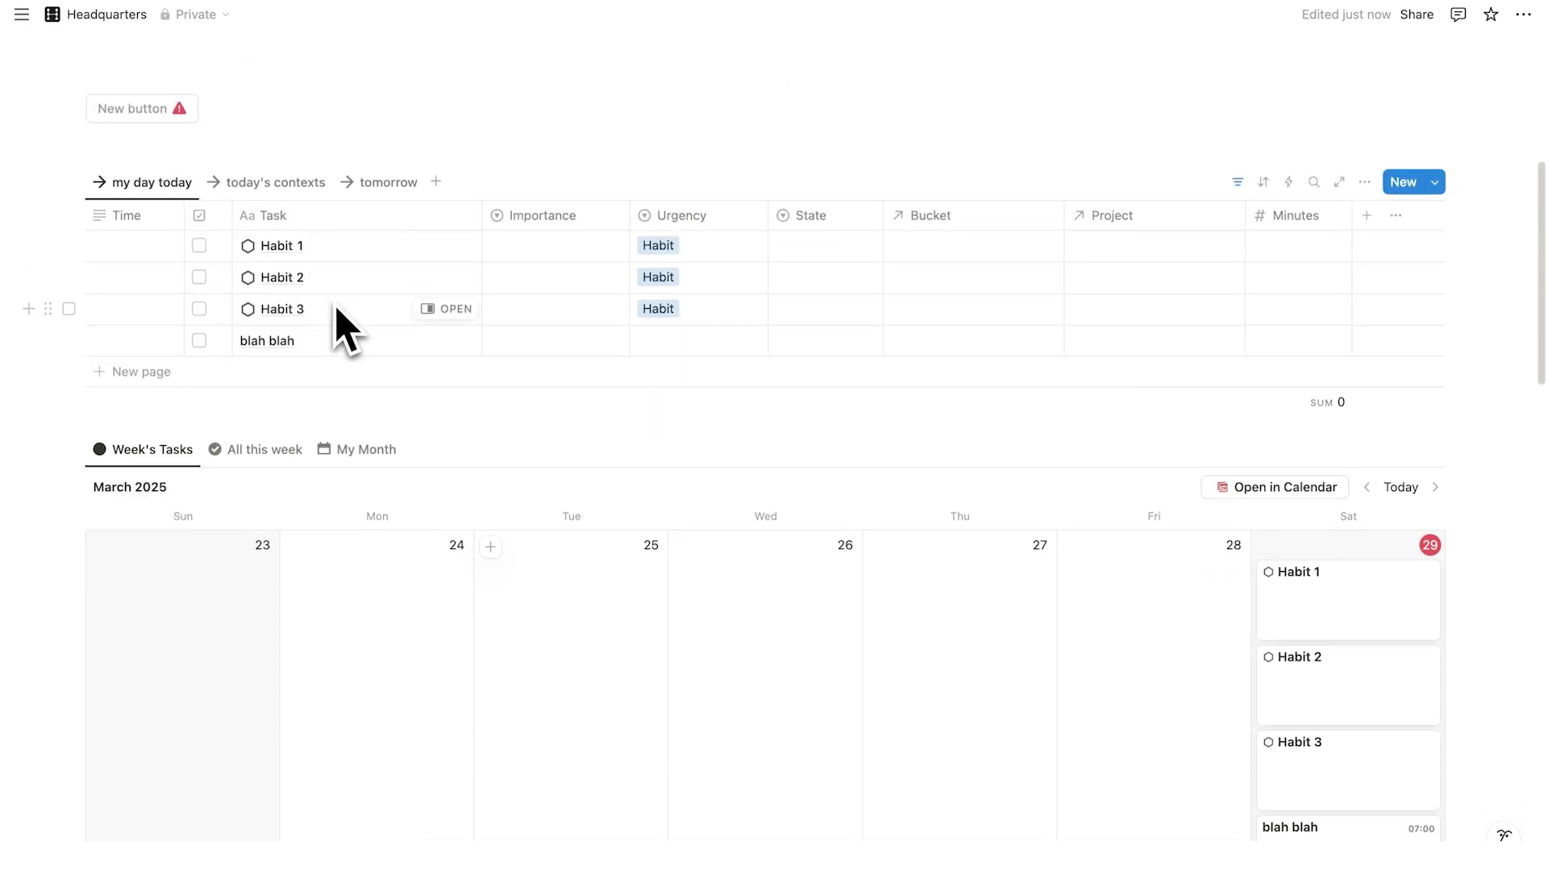
- Add a Drink 2L water task on Tuesday 25 March with Urgency set to Habit
left_click(490, 547)
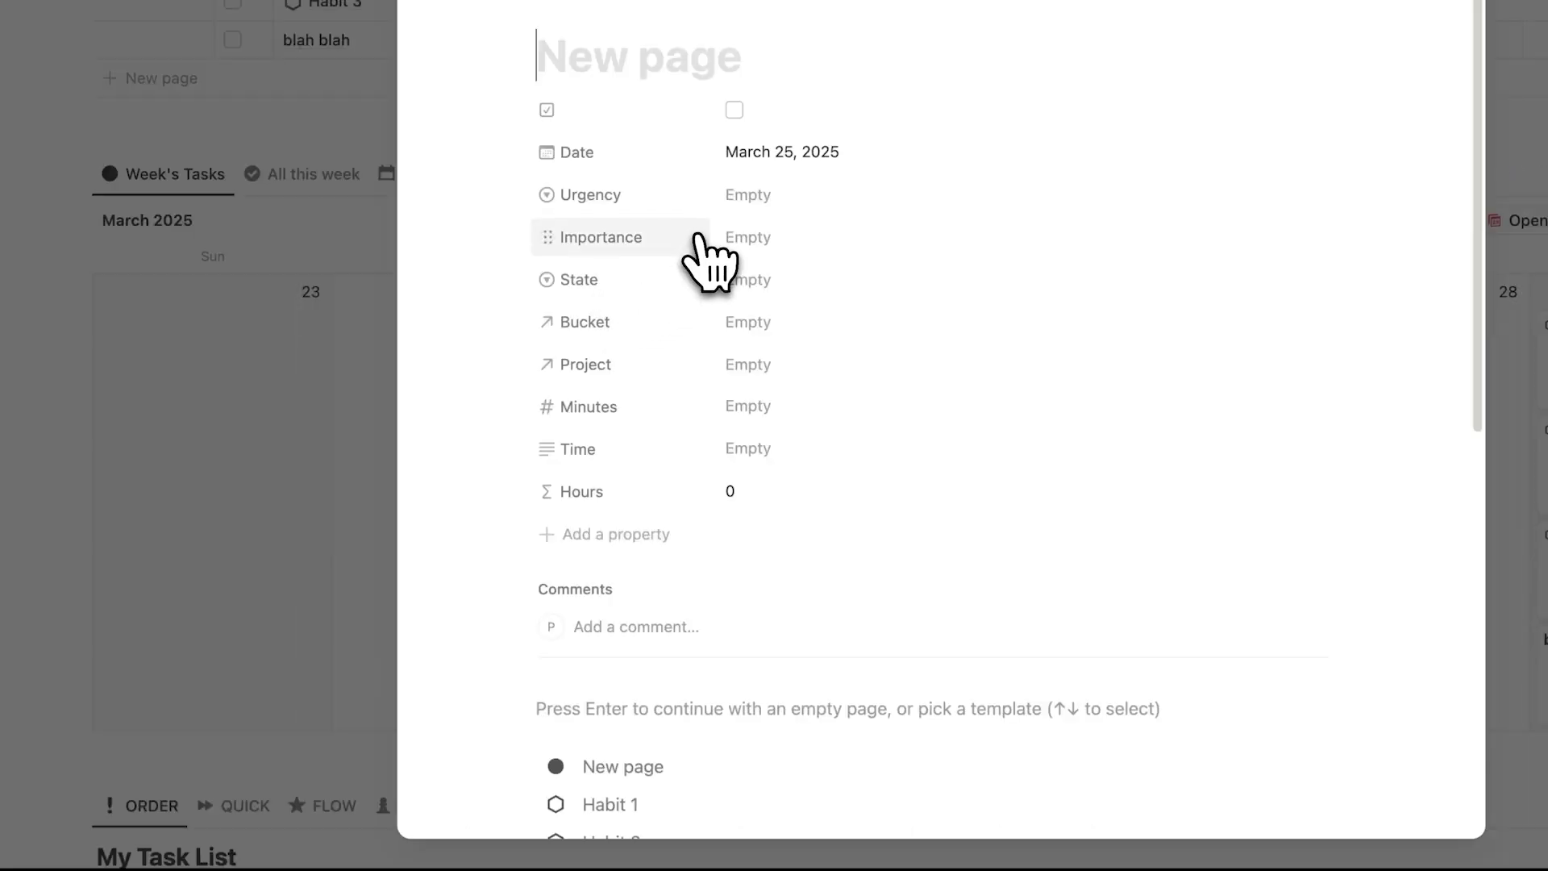
type("Drink 2L")
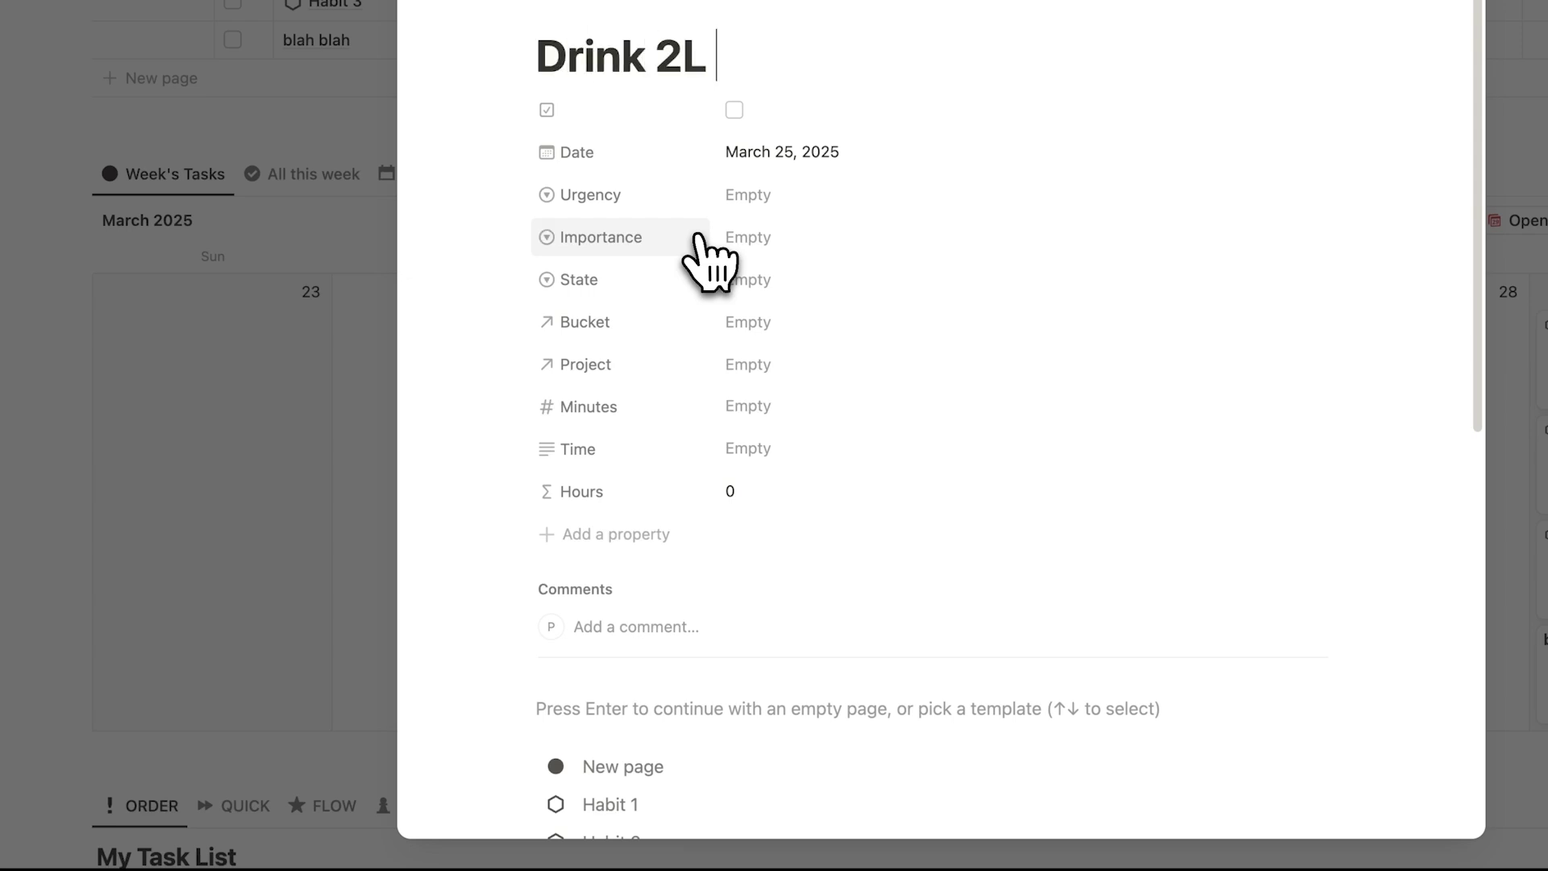
type(" water")
left_click(749, 195)
left_click(774, 328)
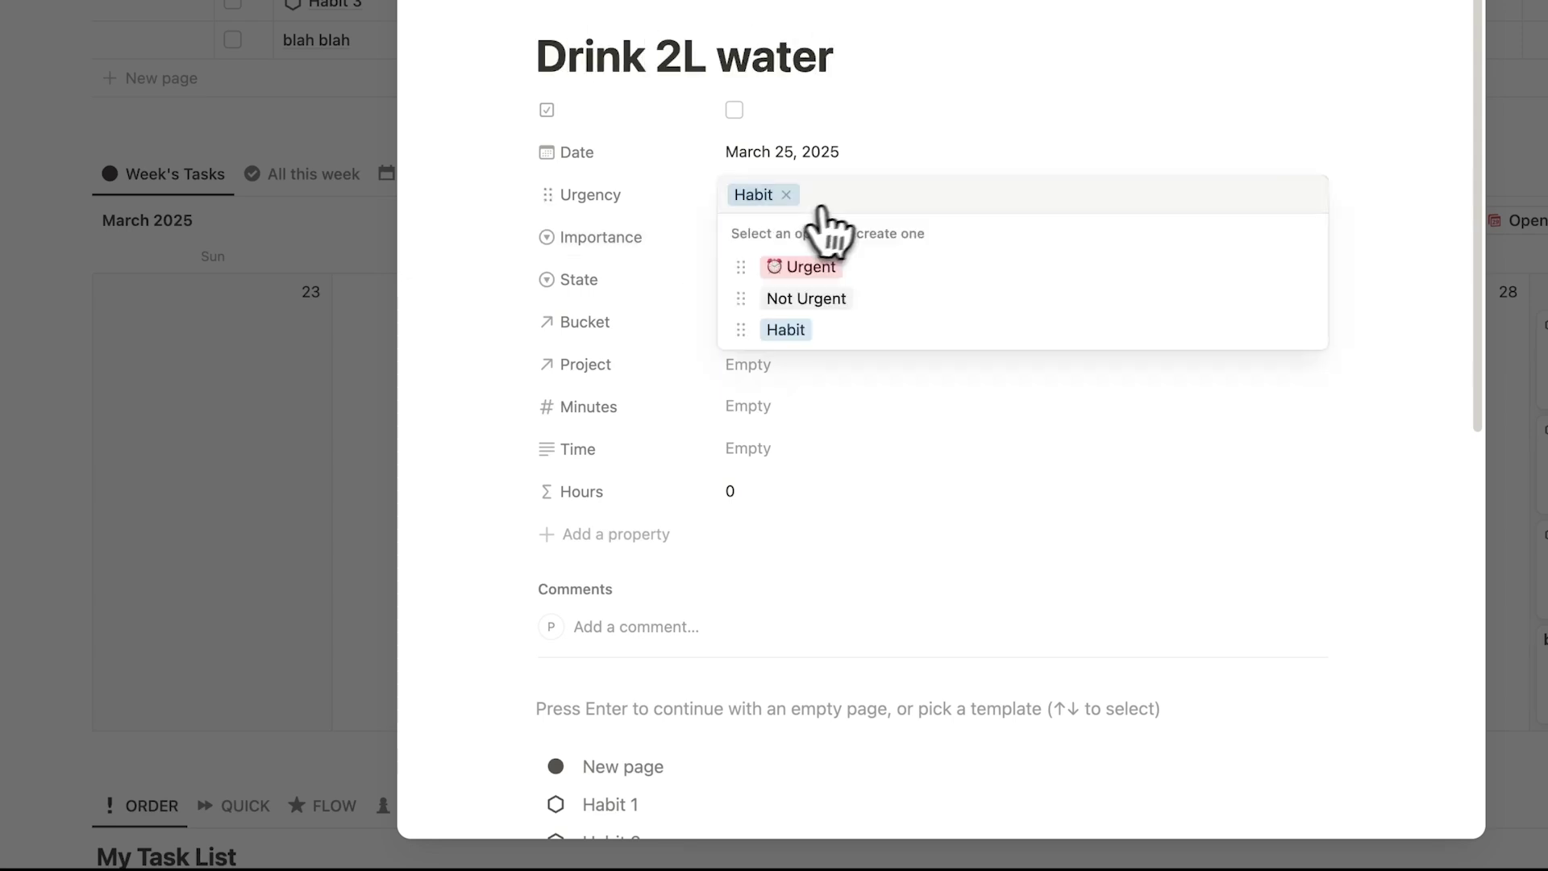
left_click(504, 234)
- Add a Read 30 Minutes task on Tuesday 25 March, also with Urgency Habit
key("super+z")
key("super+z")
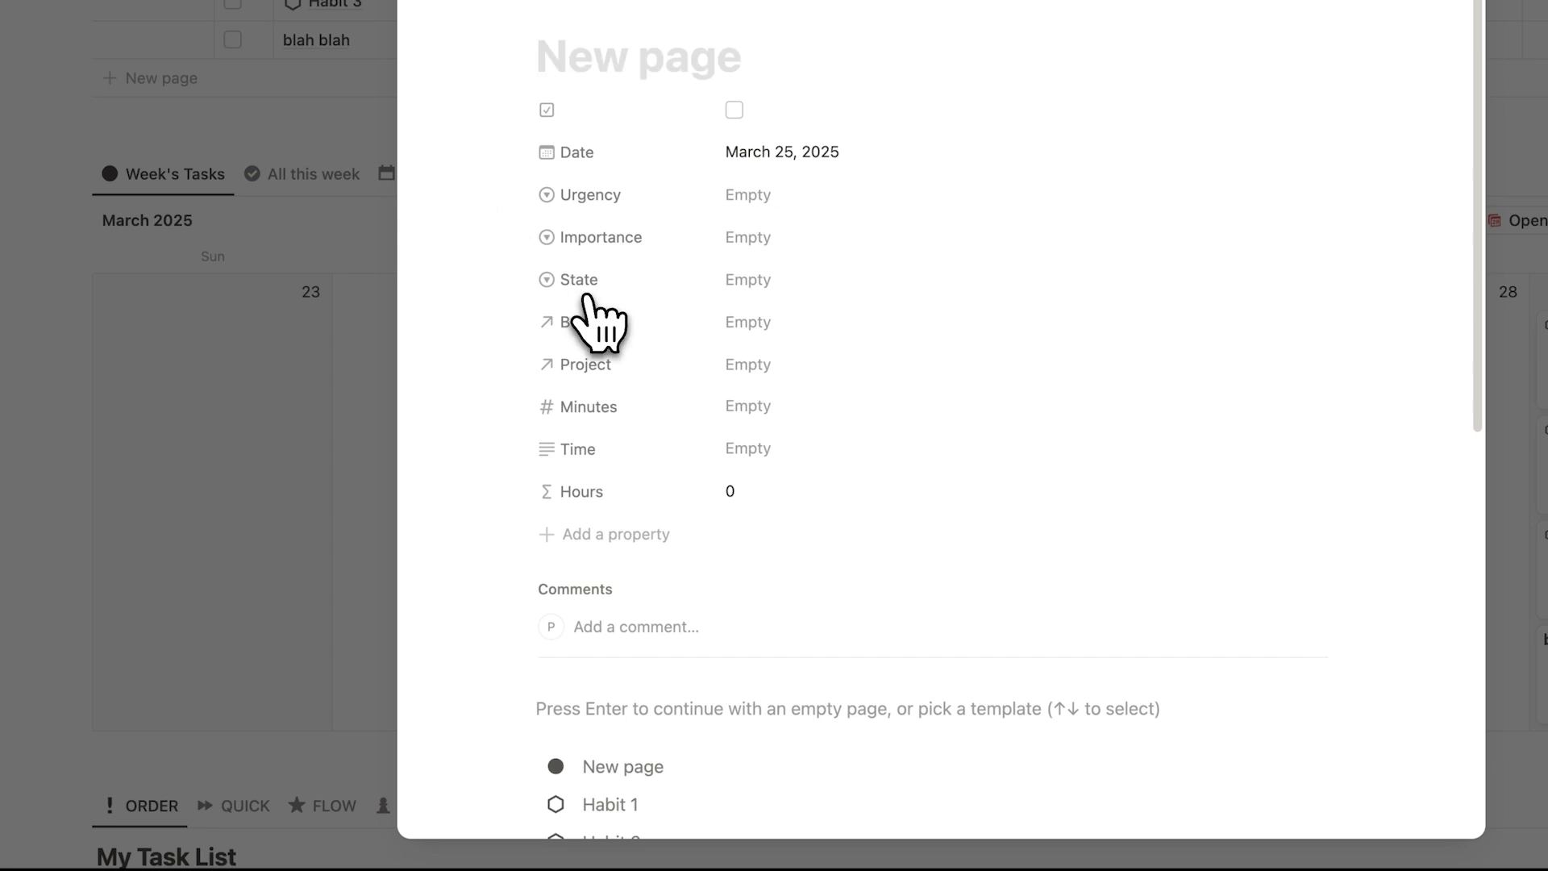
type("Read 30 Minu")
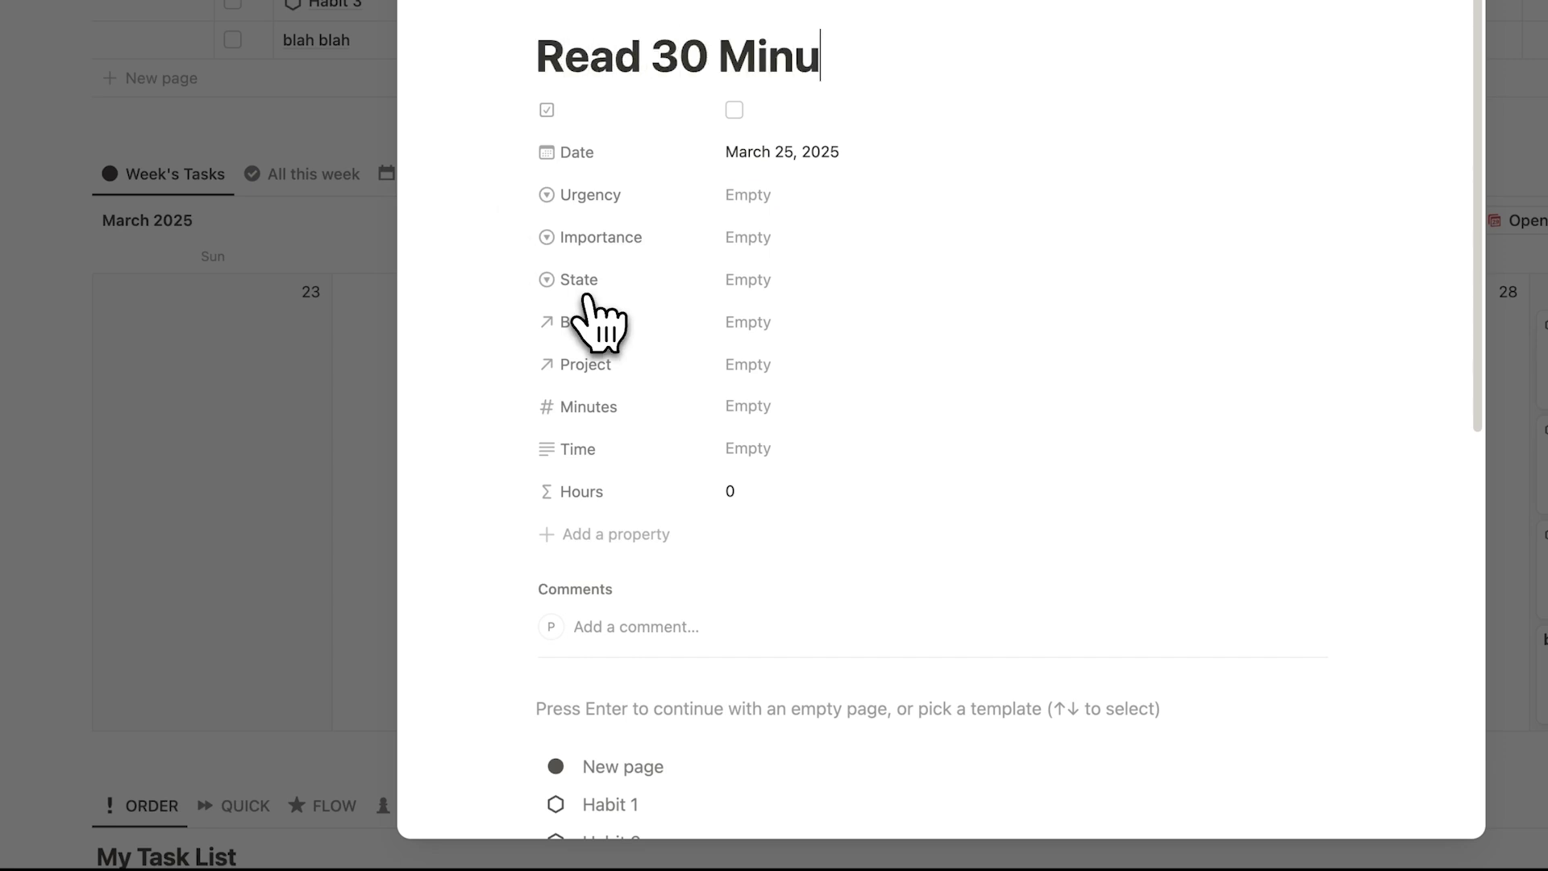
type("tes")
left_click(748, 195)
left_click(778, 296)
left_click(333, 389)
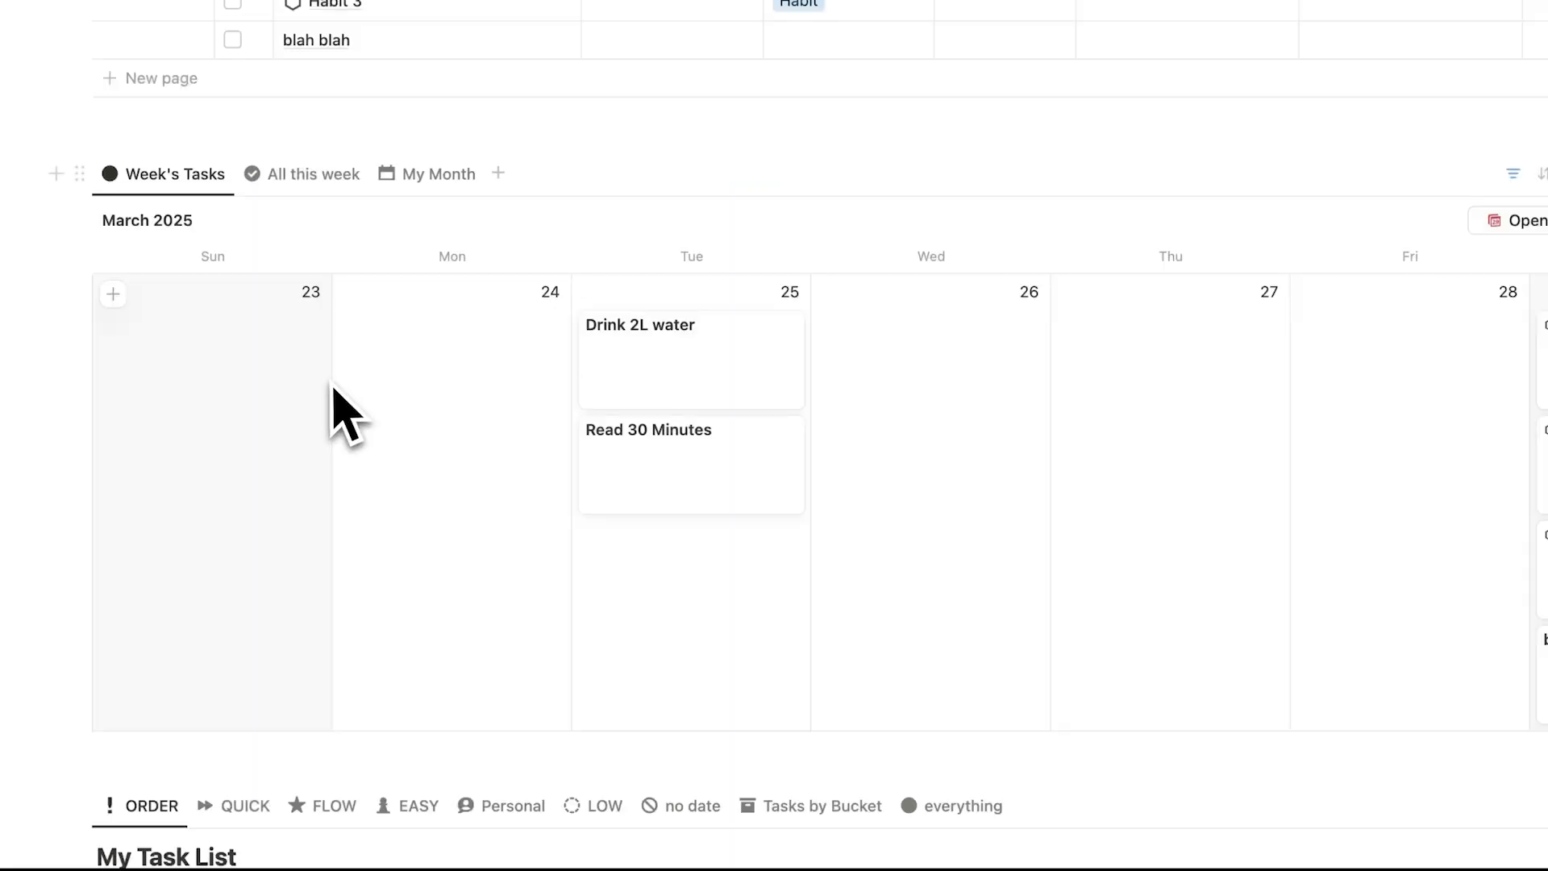
scroll(708, 458, "up", 3)
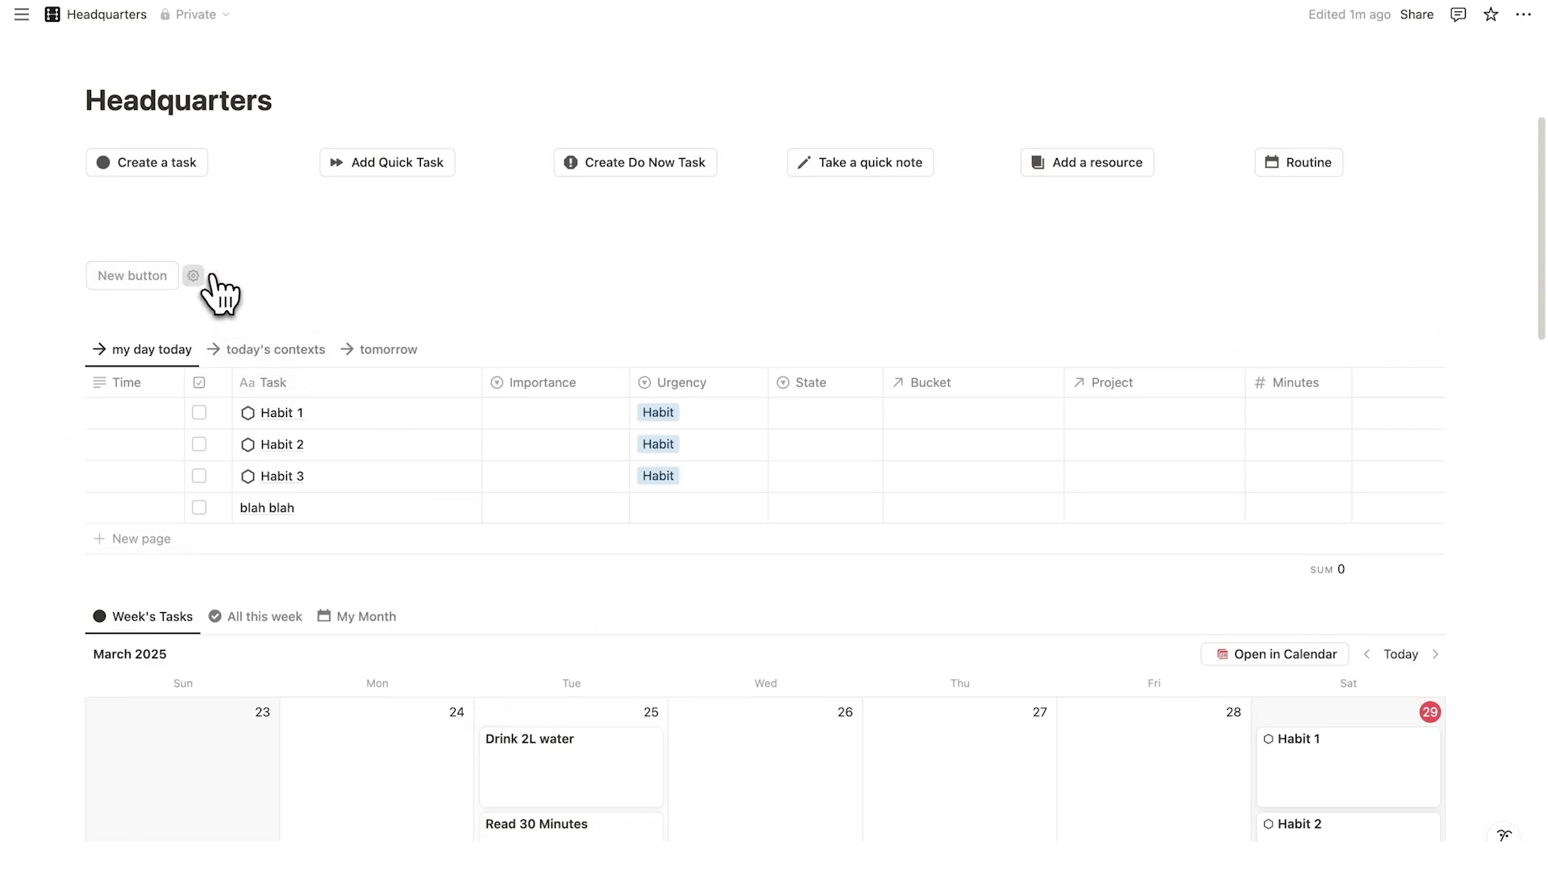
- Name the new button Routine and give it an Insert blocks action
left_click(213, 276)
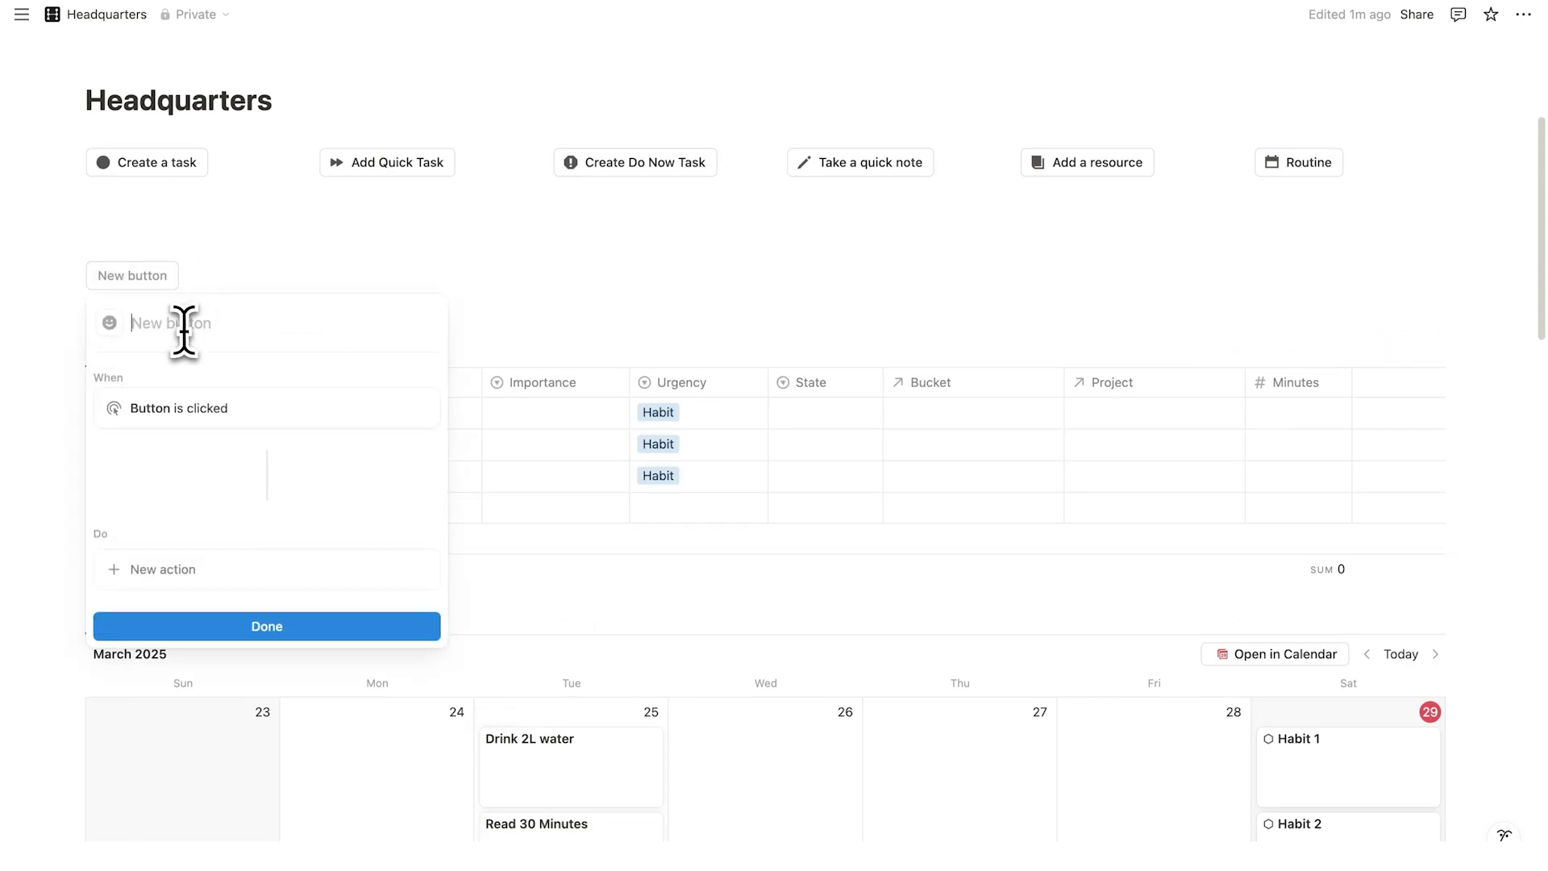
type("Ha")
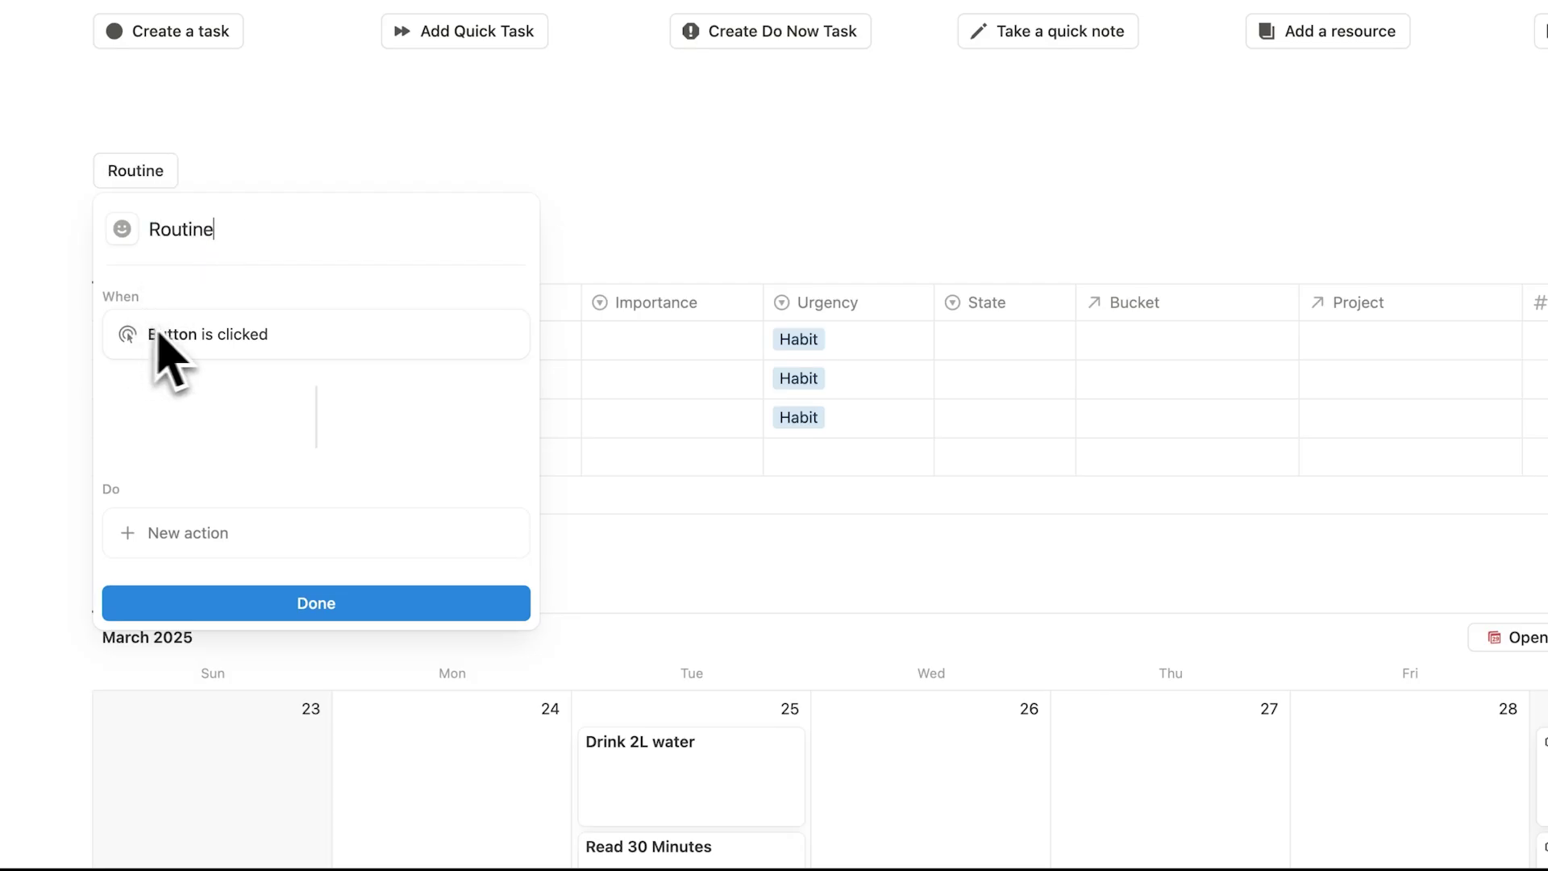
left_click(274, 536)
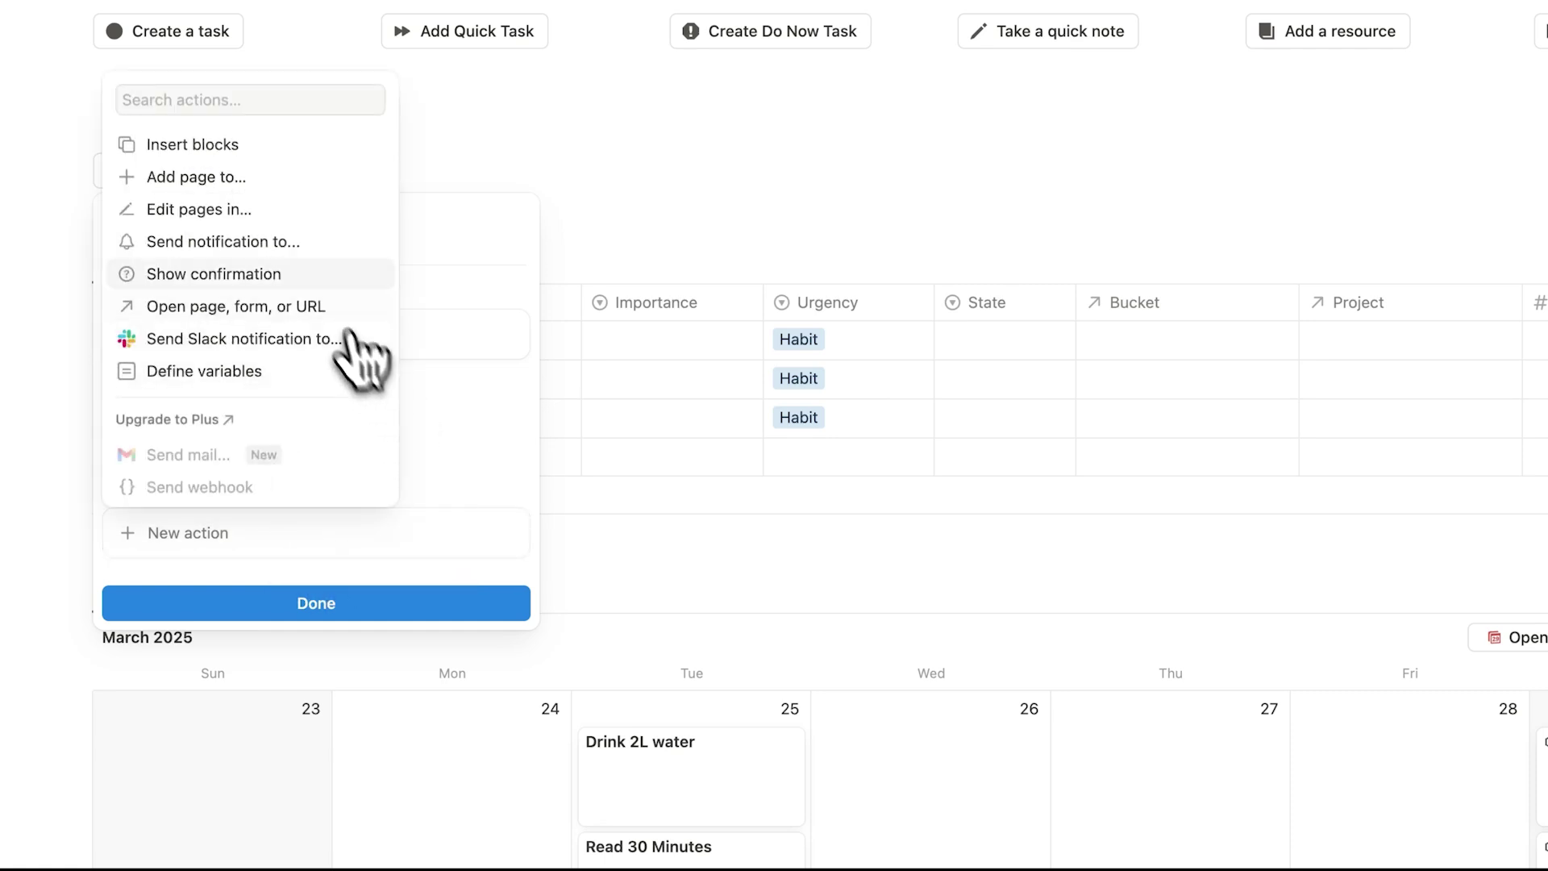
left_click(192, 145)
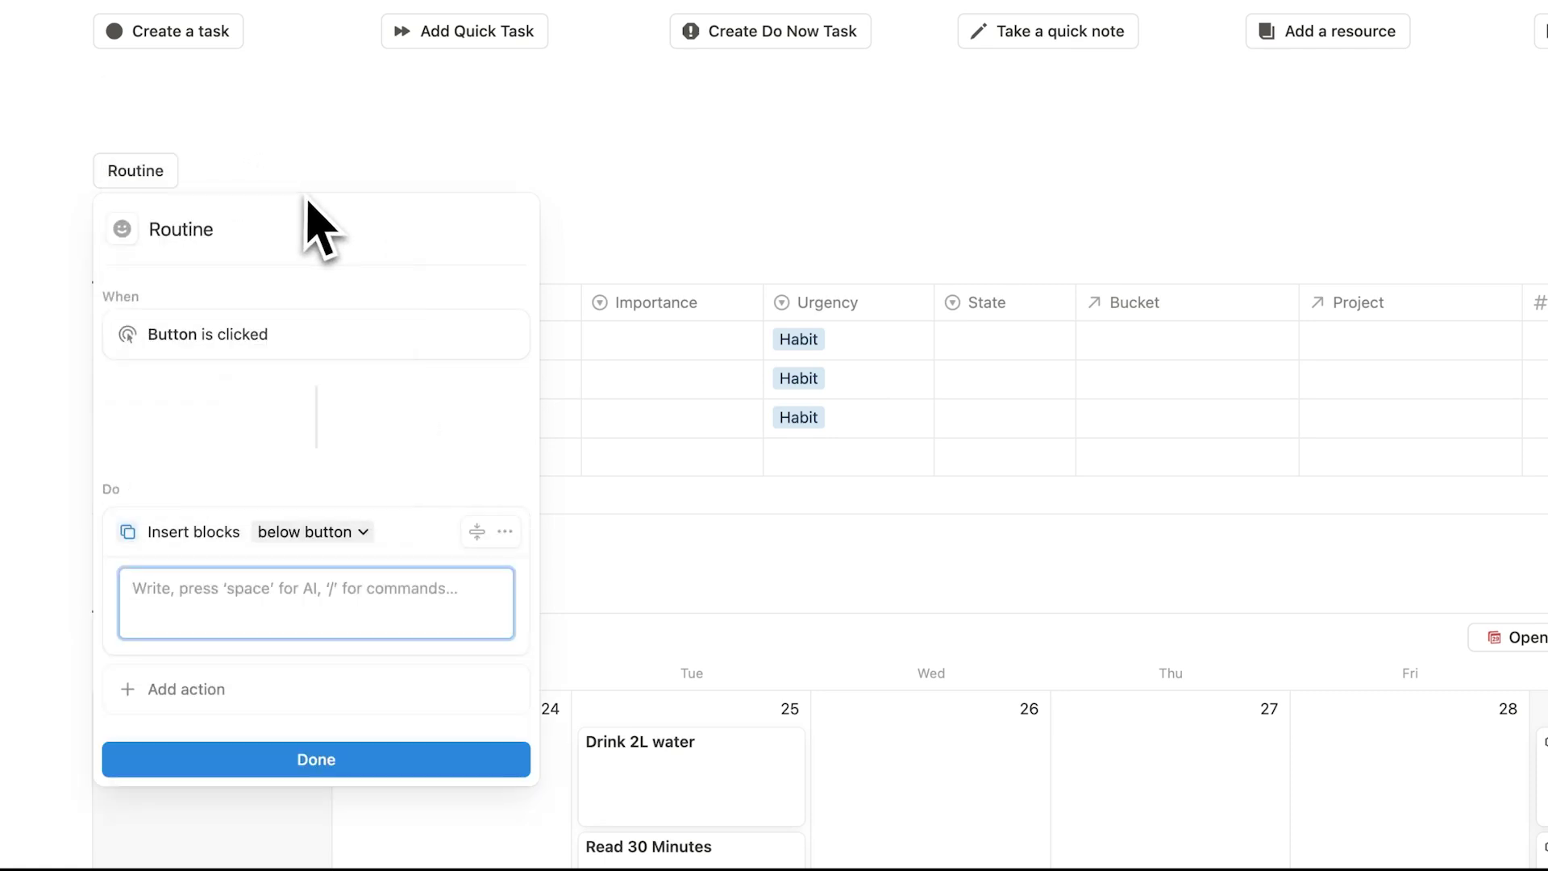
- Drag the Drink 2L water and Read 30 Minutes tasks into the button's inserted blocks
scroll(294, 524, "down", 6)
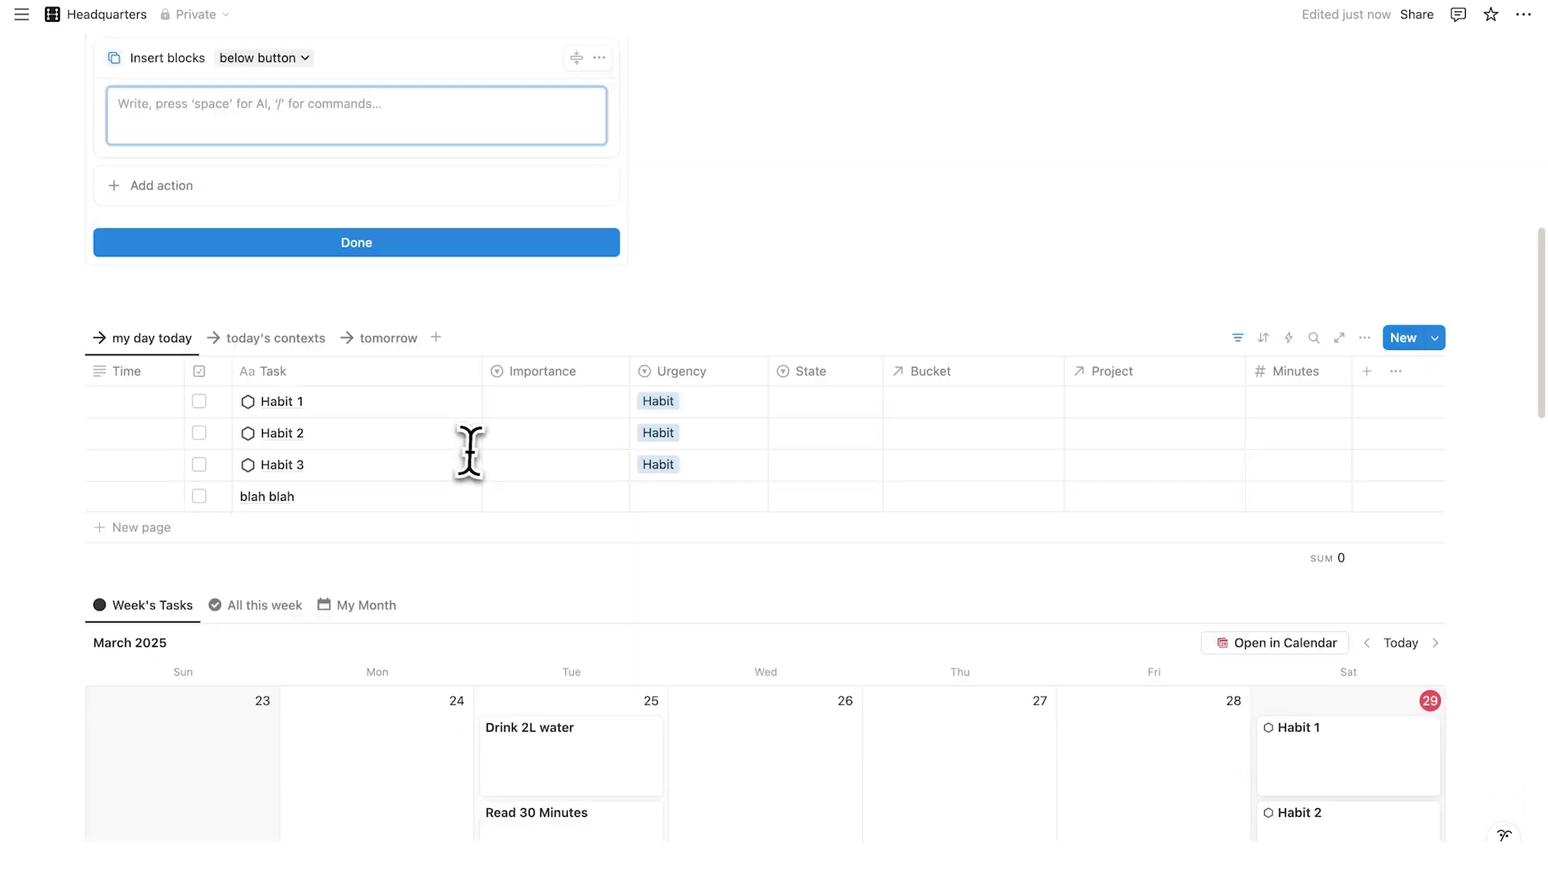
left_click_drag(598, 649, 321, 403)
scroll(460, 449, "down", 4)
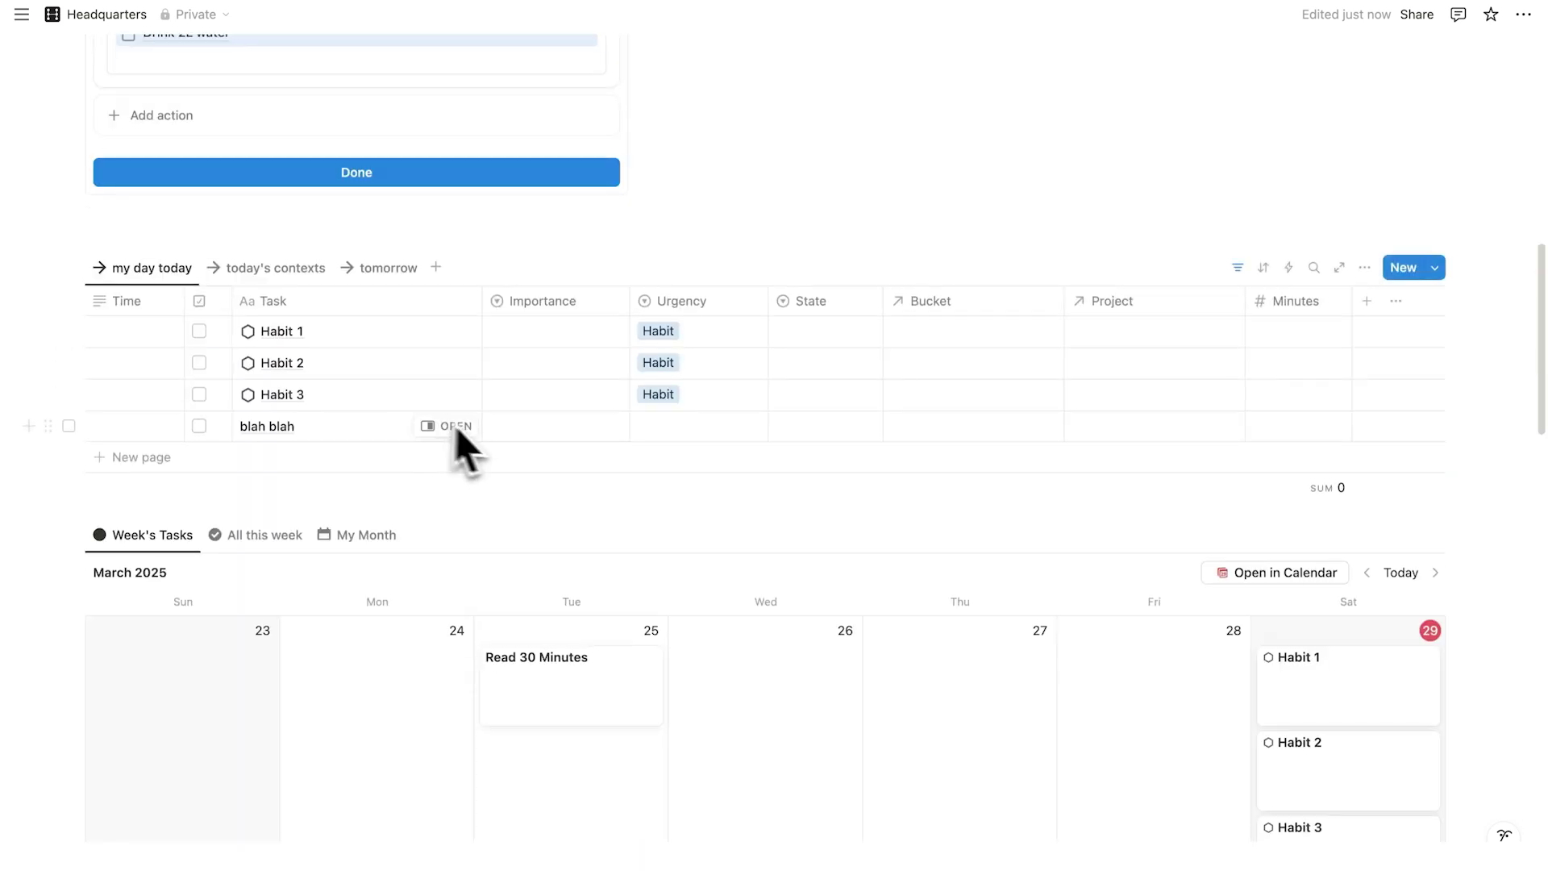
left_click_drag(609, 697, 246, 212)
scroll(229, 311, "up", 5)
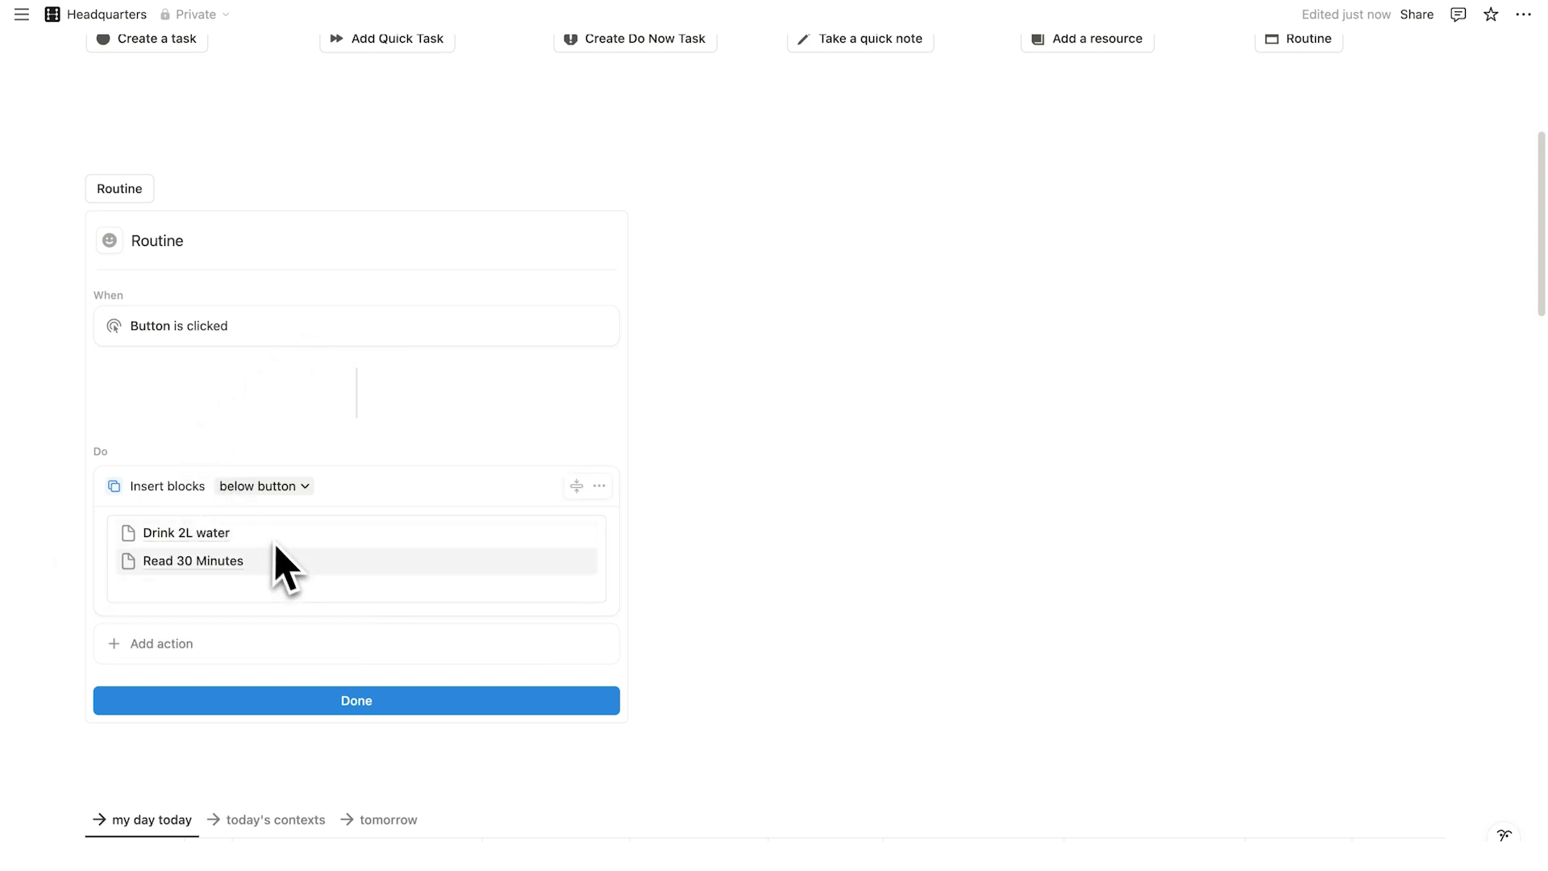
- Give the Routine button a gear icon and finish its setup
left_click(110, 240)
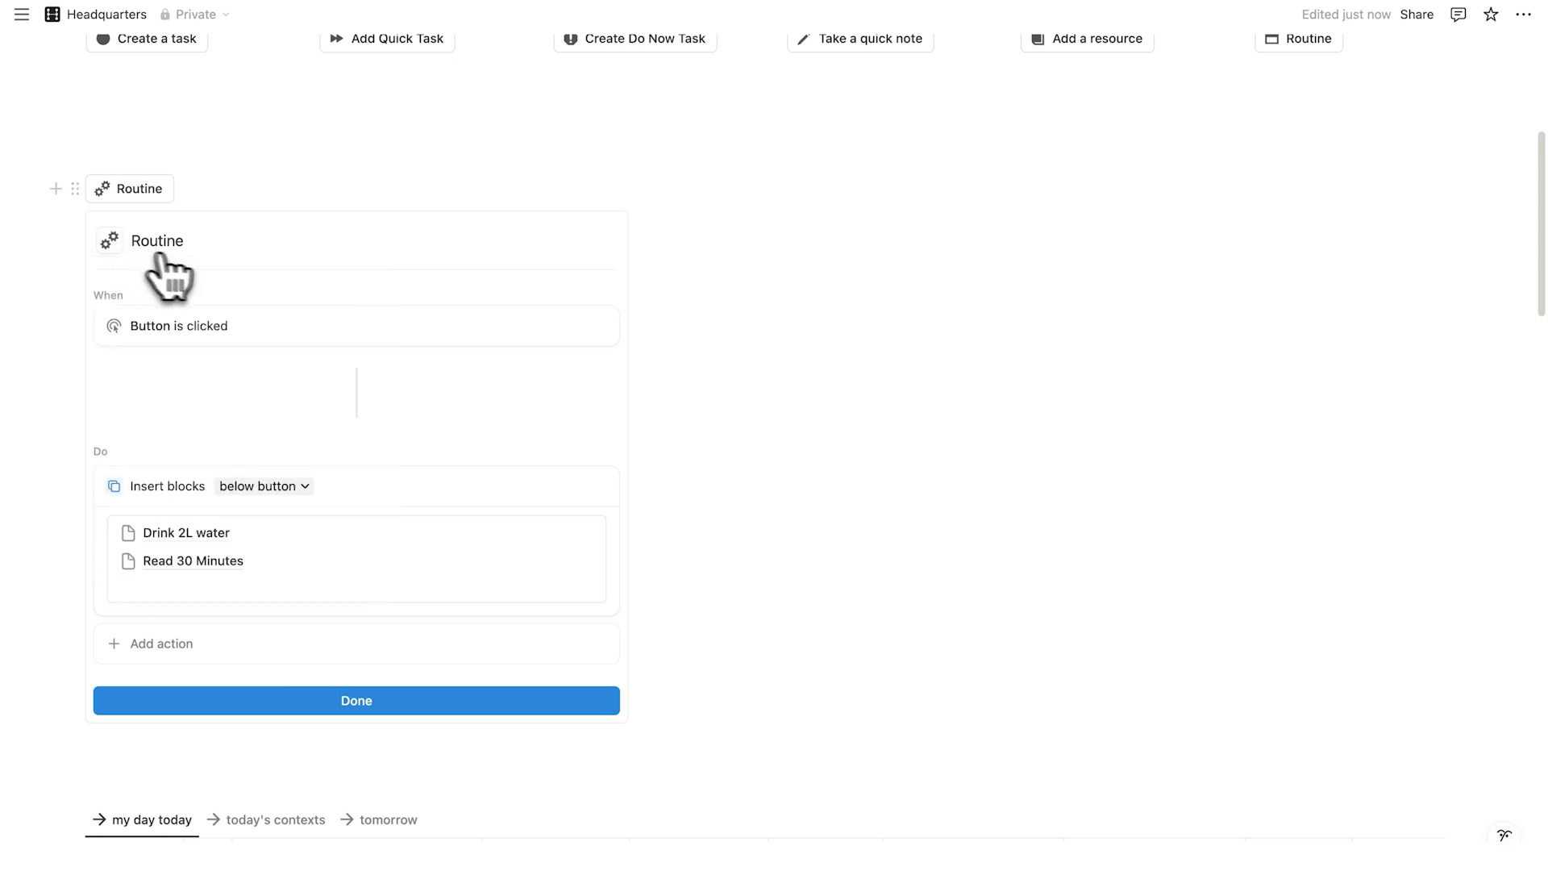
left_click(387, 701)
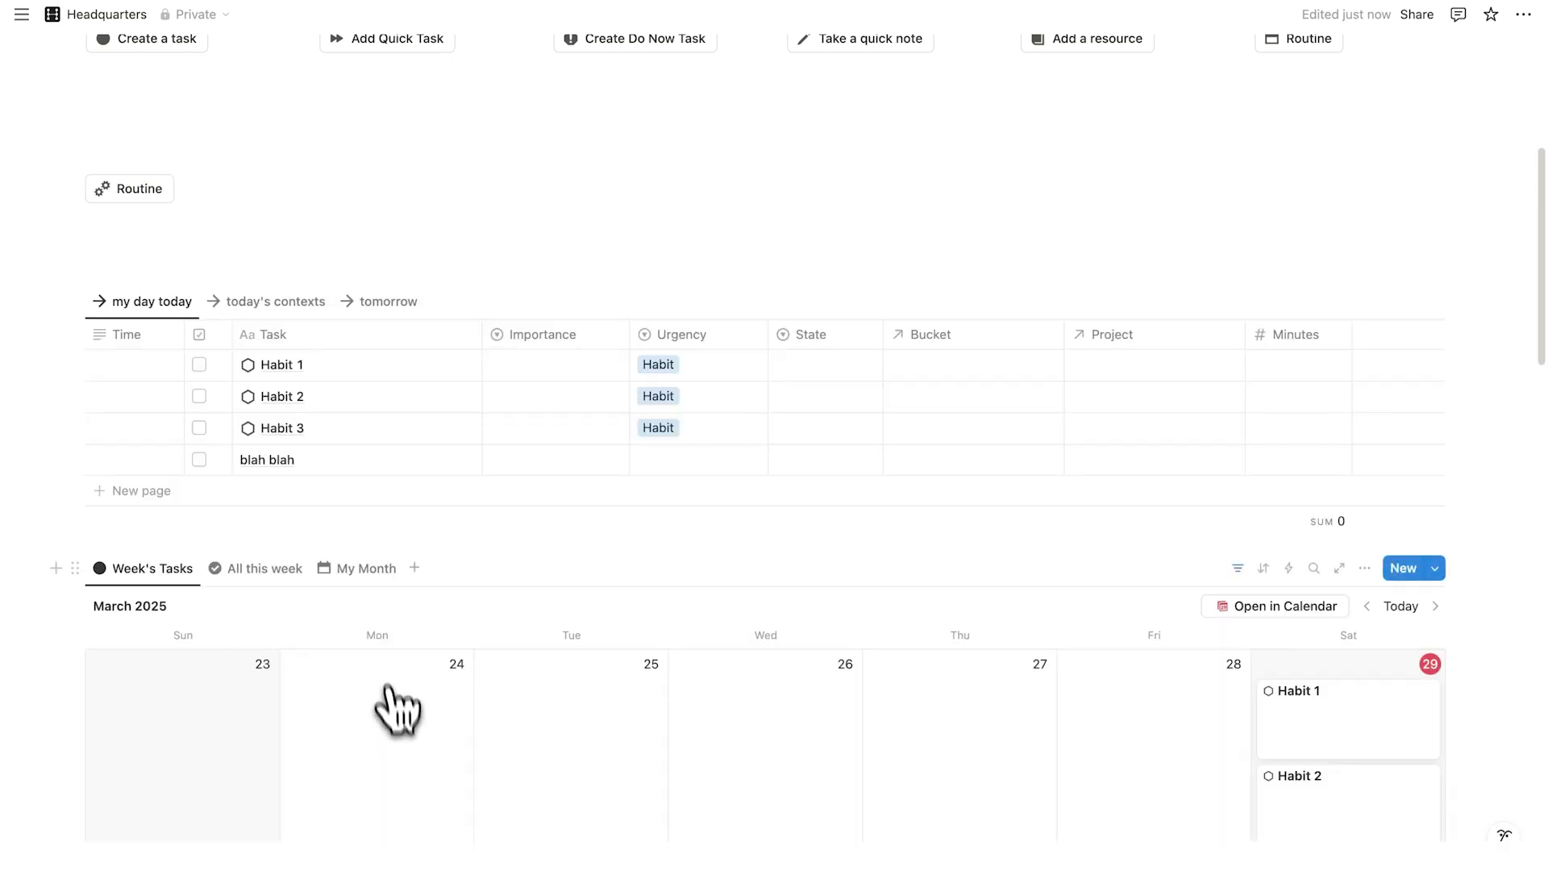
scroll(339, 564, "up", 1)
- Run Routine and move the Drink 2L water and Read 30 Minutes blocks into the task table
left_click(126, 215)
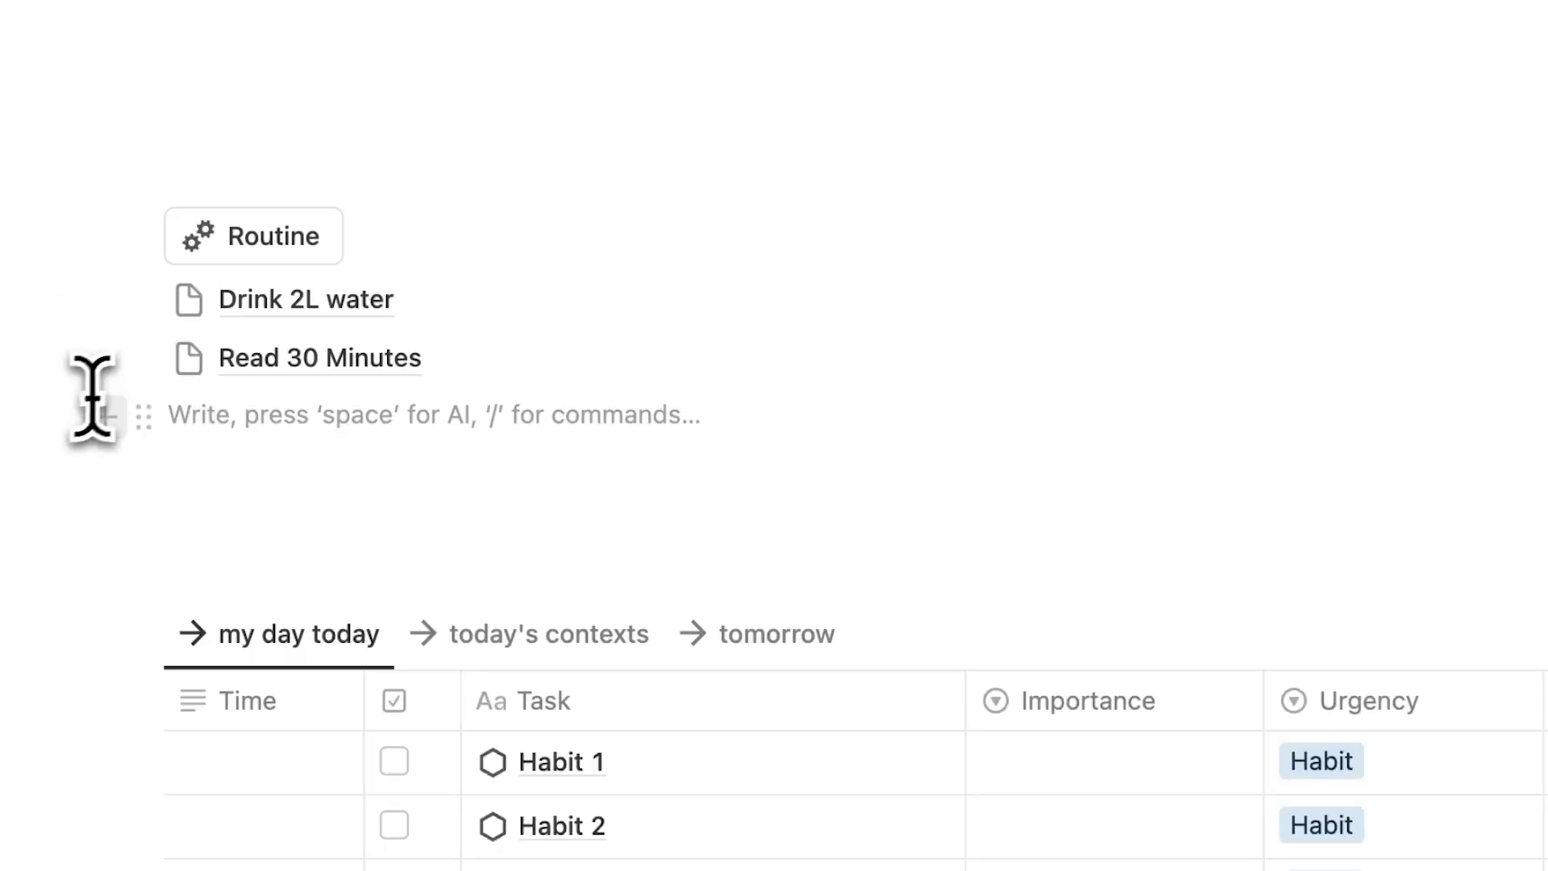
left_click_drag(144, 299, 457, 760)
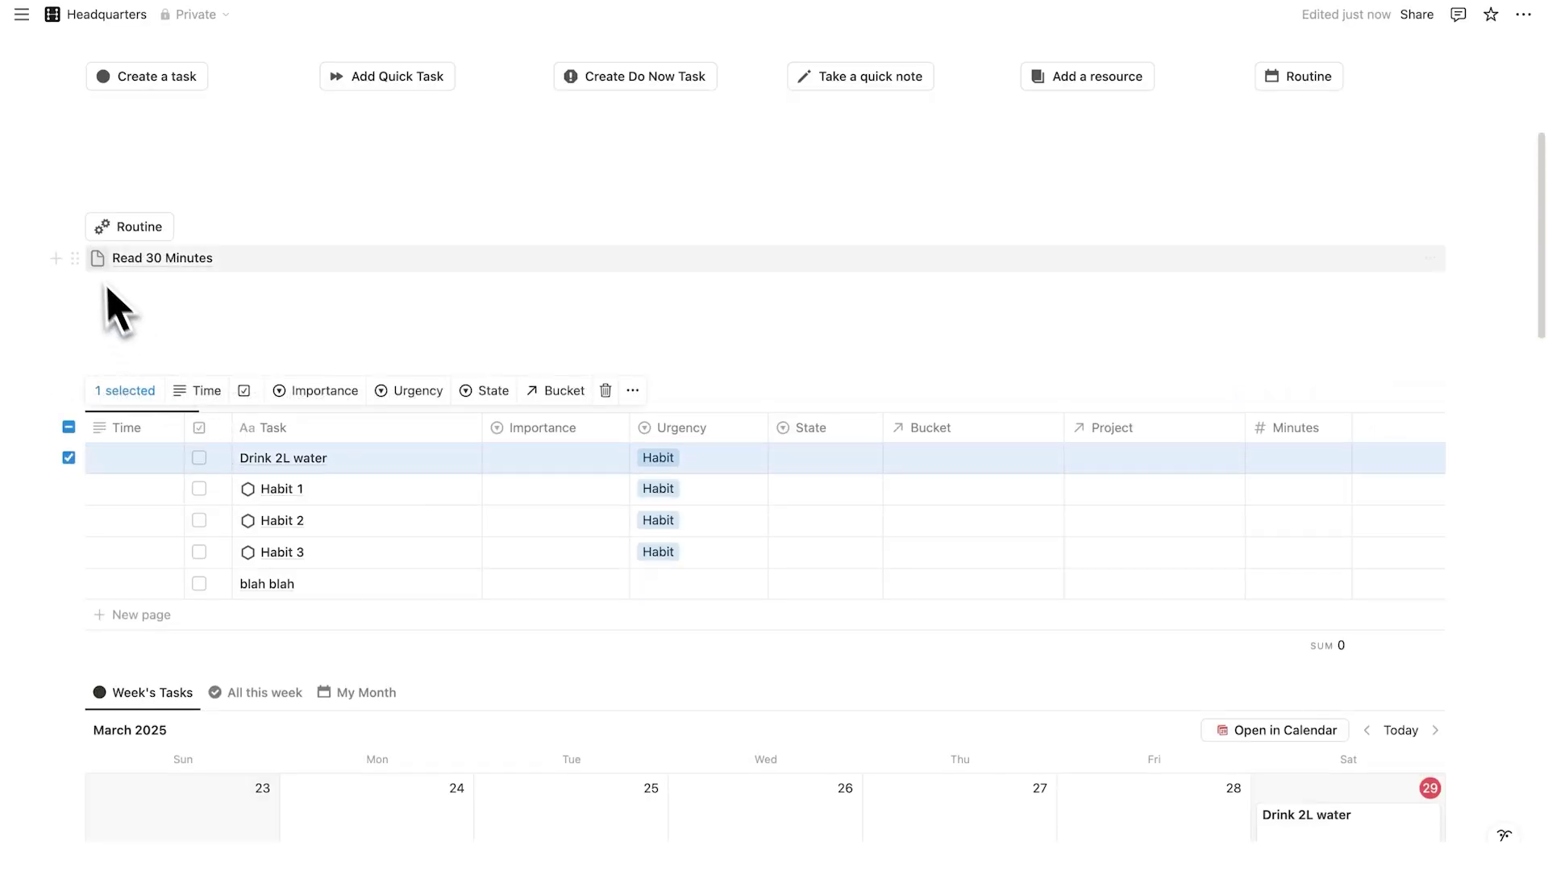
left_click_drag(87, 286, 214, 476)
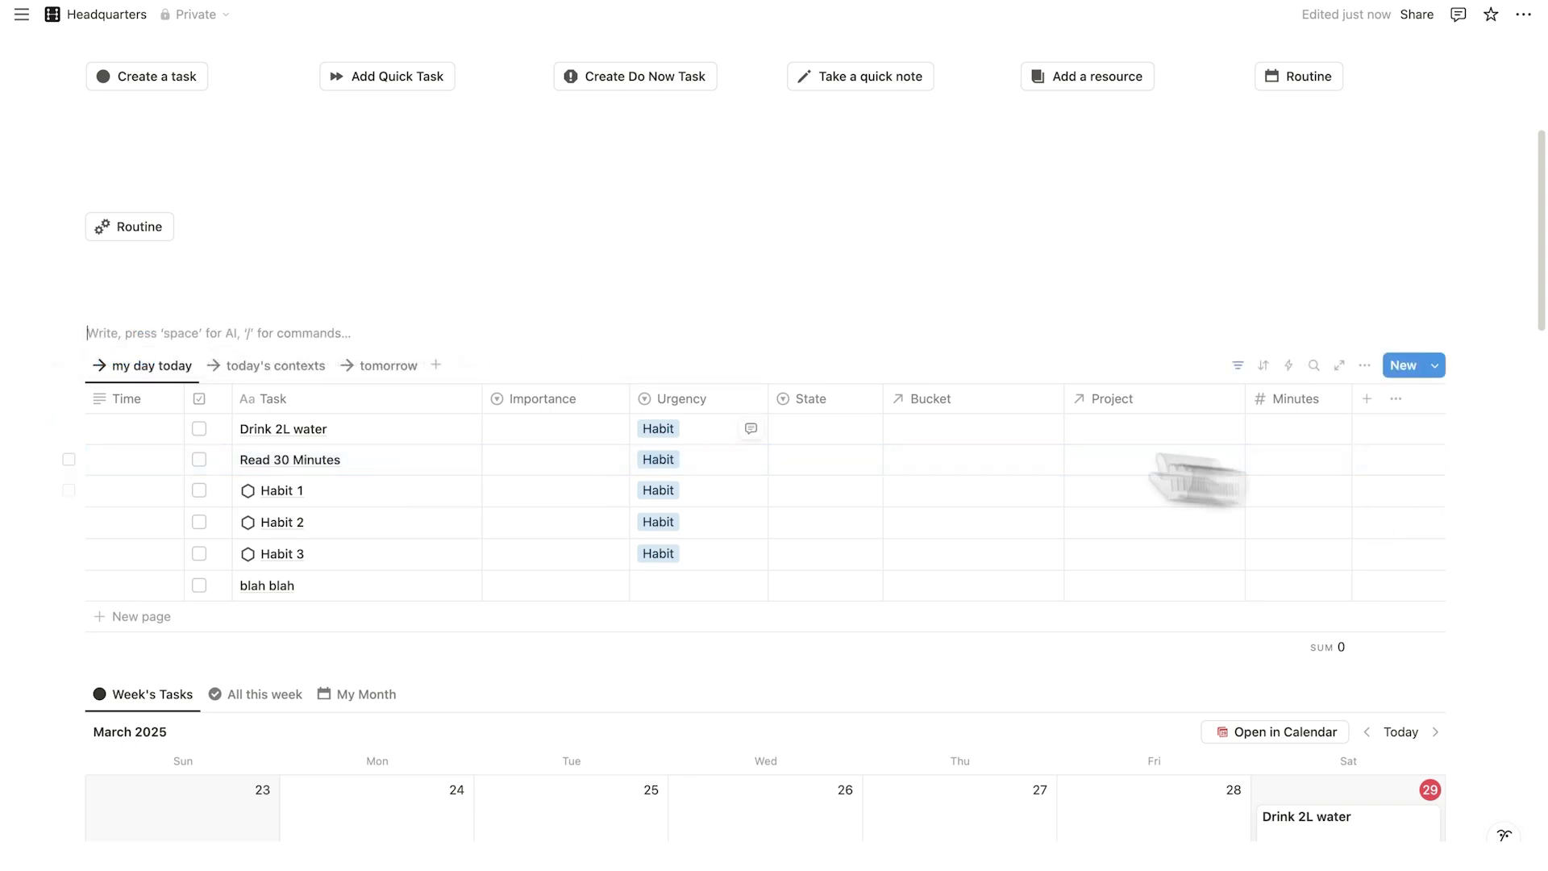
- Mark Drink 2L water and Read 30 Minutes as done, then open the Habit Tracker
left_click(199, 428)
left_click(199, 459)
scroll(944, 408, "down", 15)
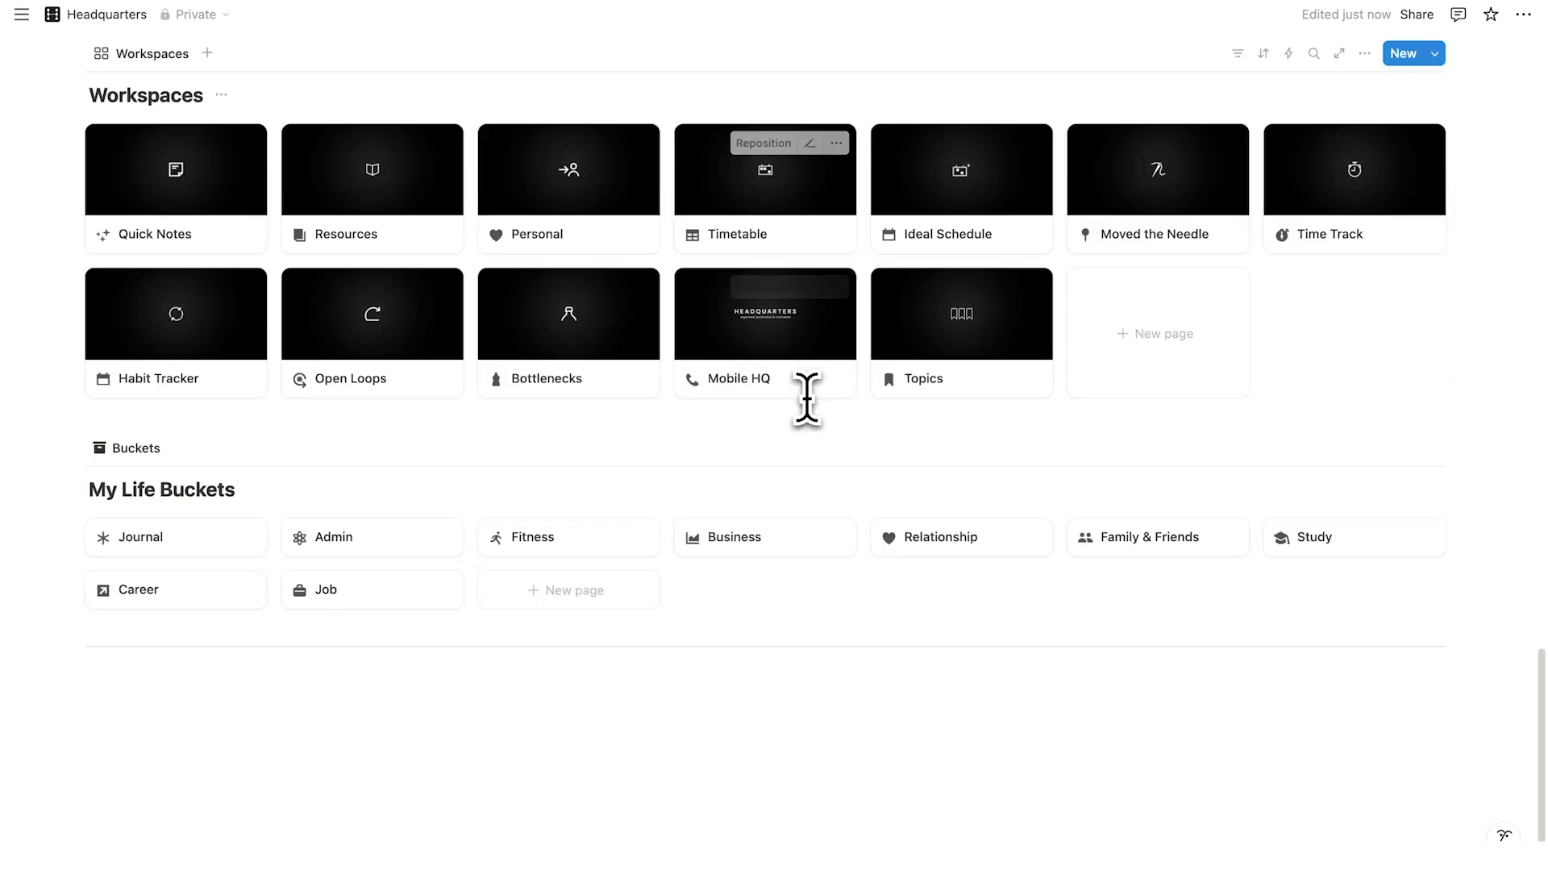
left_click(234, 346)
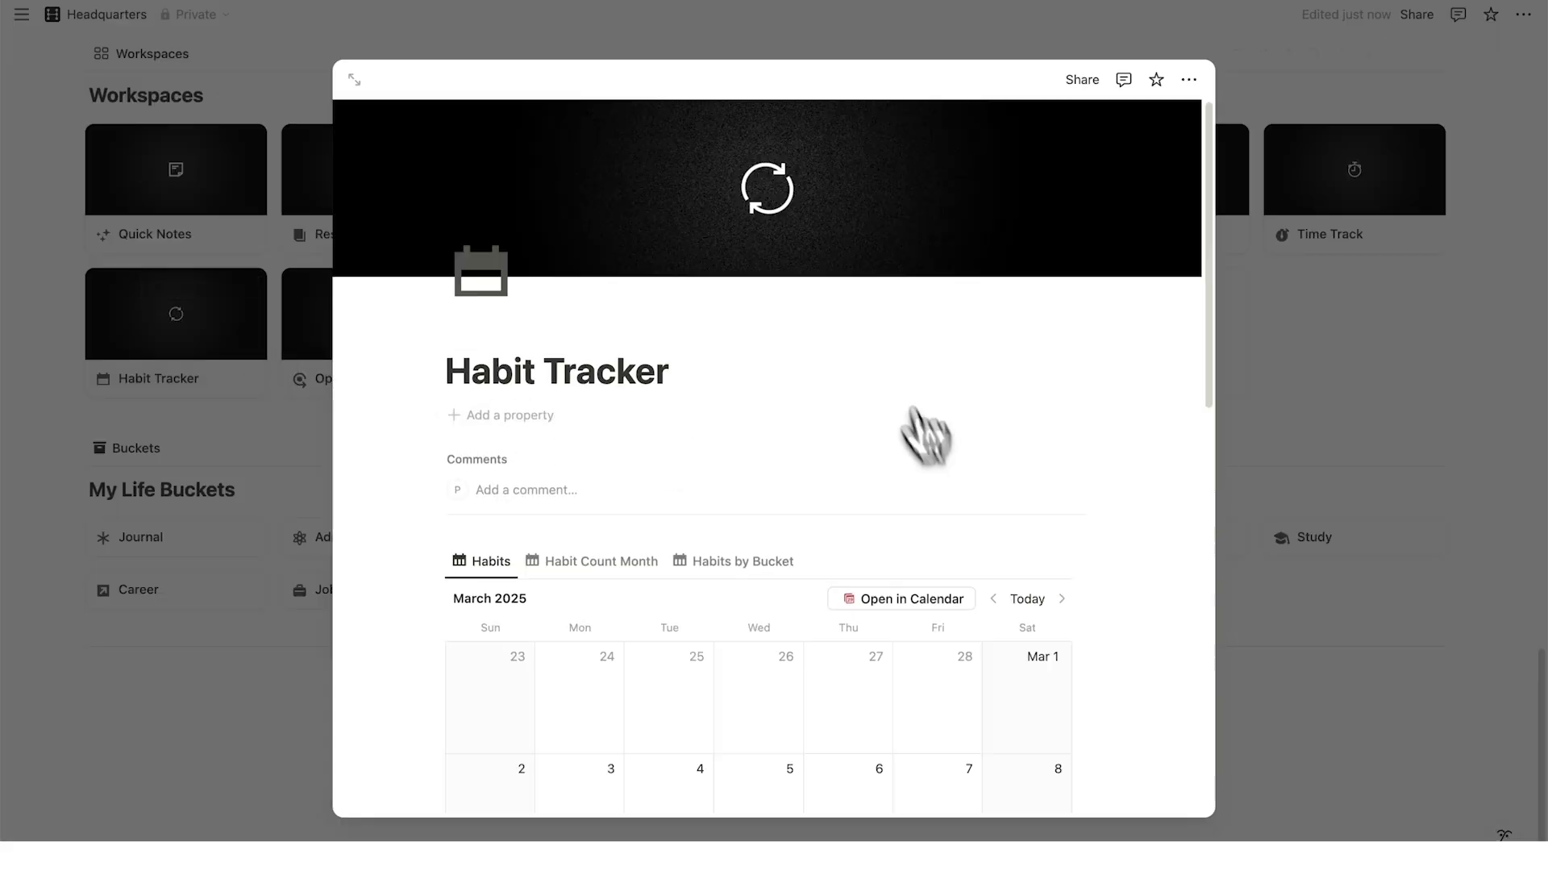
scroll(854, 306, "down", 3)
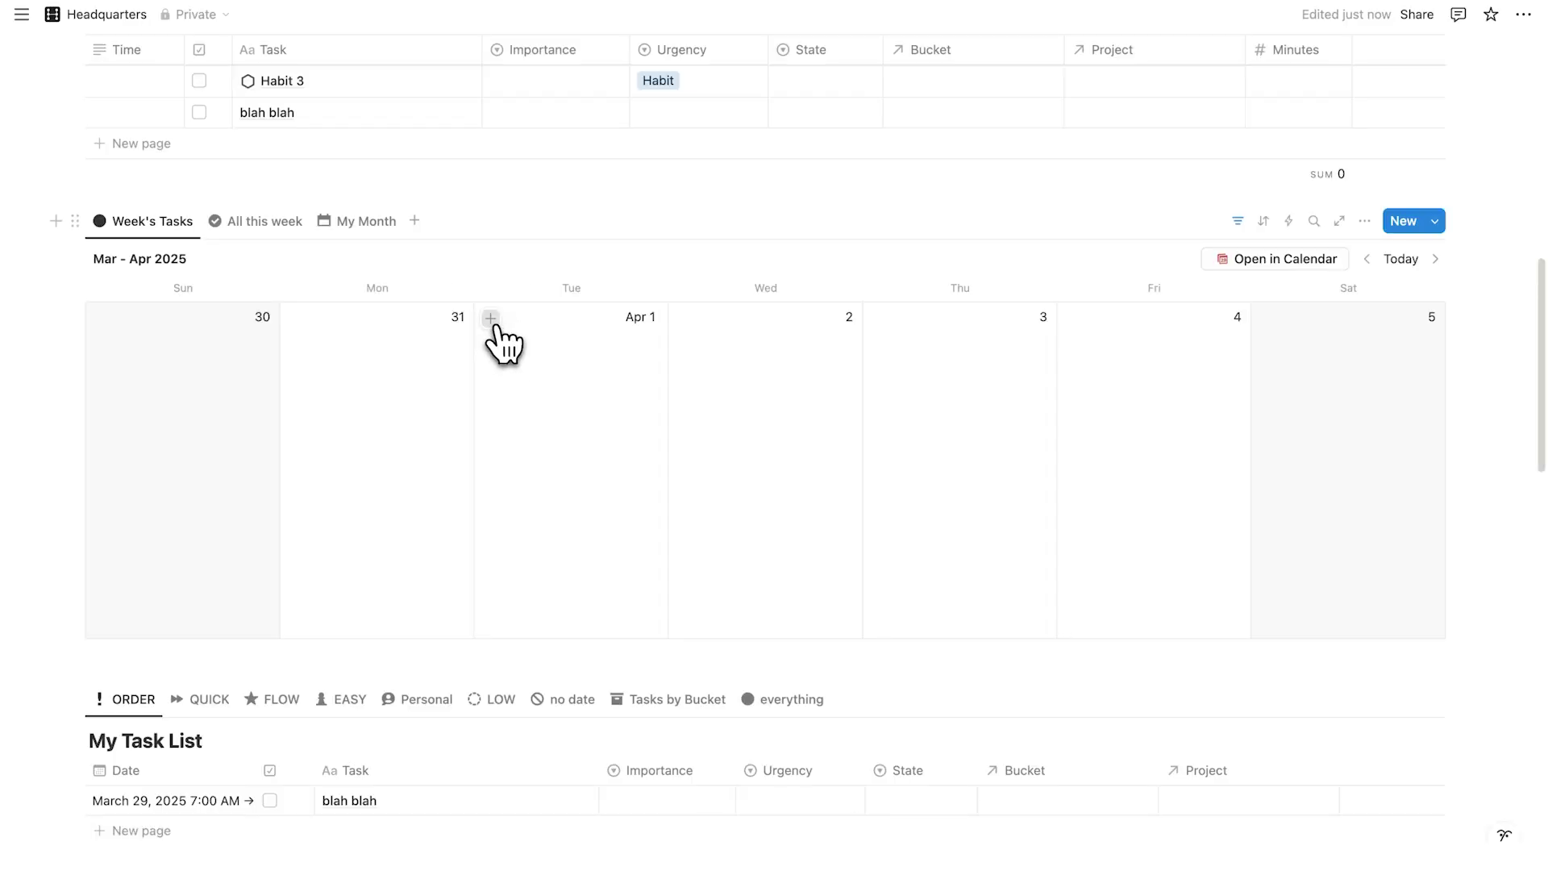
- Add a Gym task on April 1 with Habit urgency, linked to the Fitness bucket
left_click(495, 326)
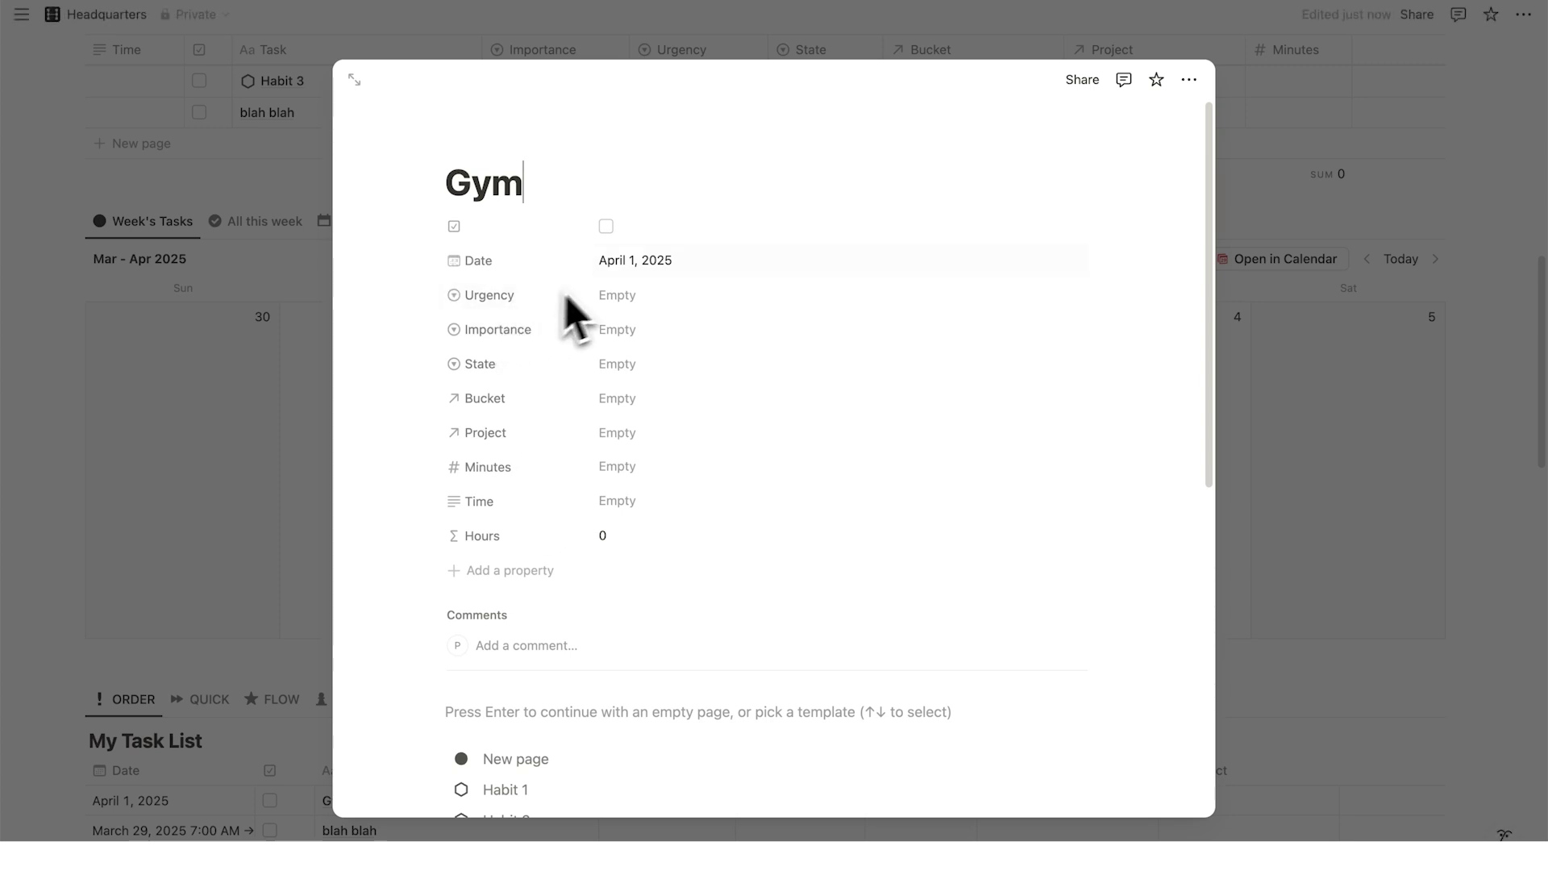
left_click(617, 297)
left_click(657, 405)
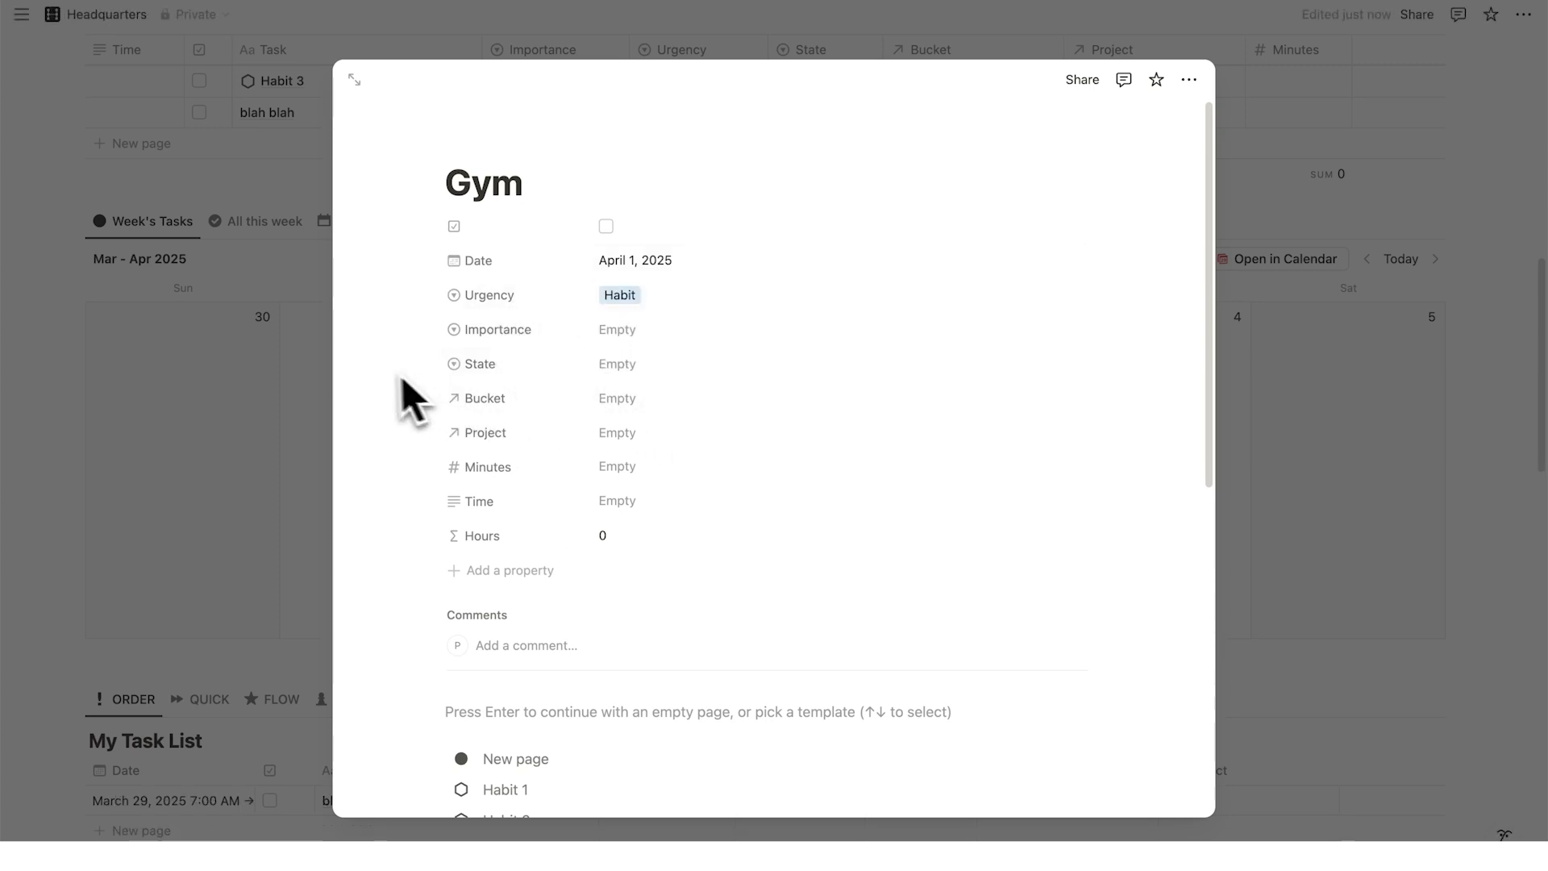
left_click(619, 398)
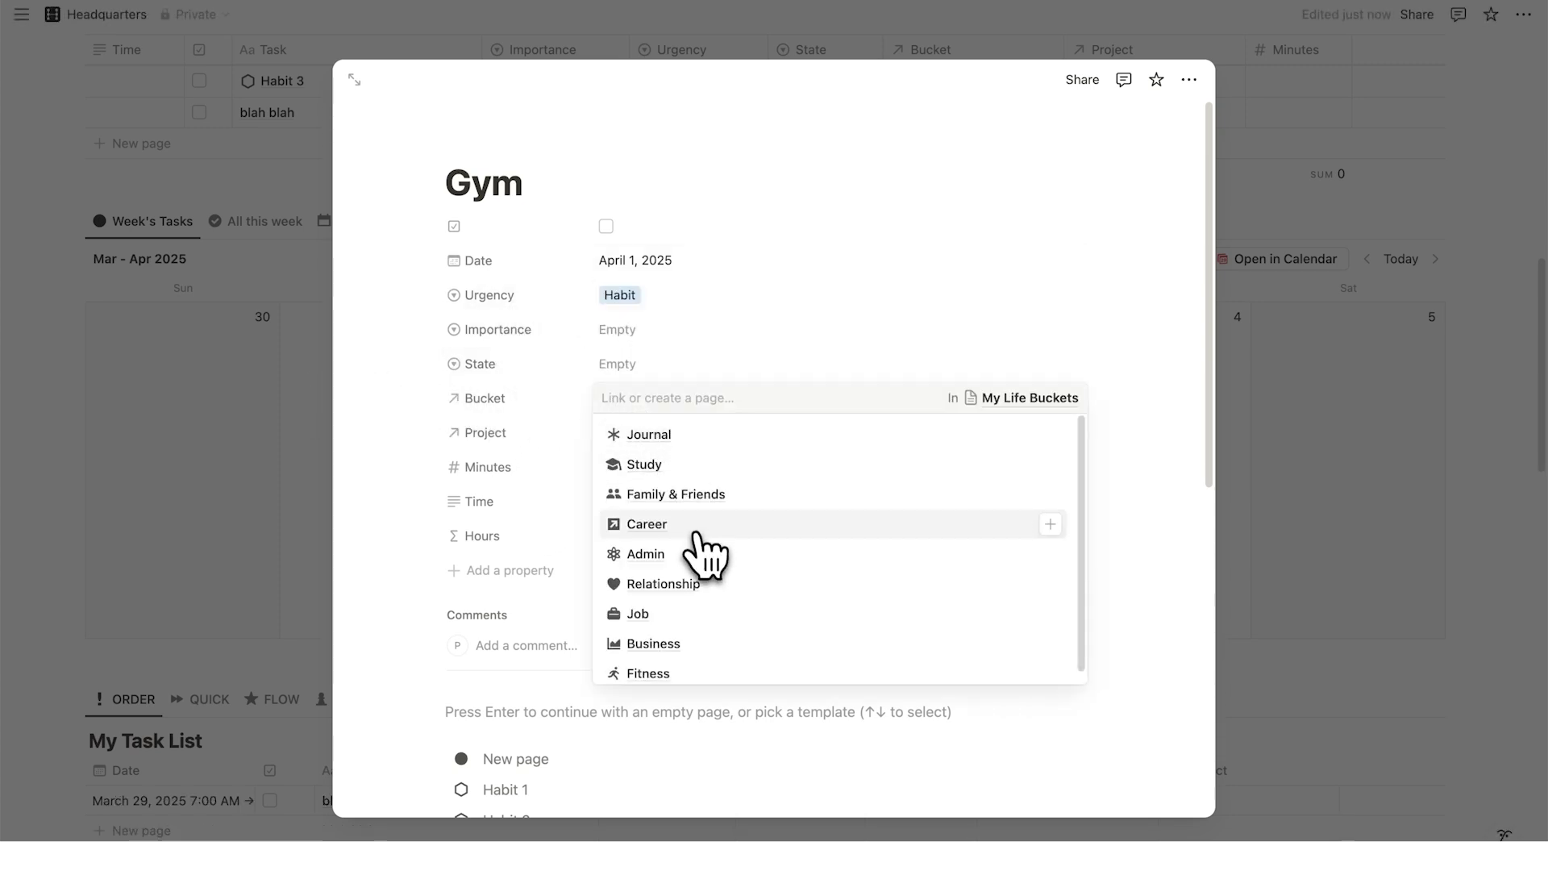
left_click(708, 674)
left_click(477, 451)
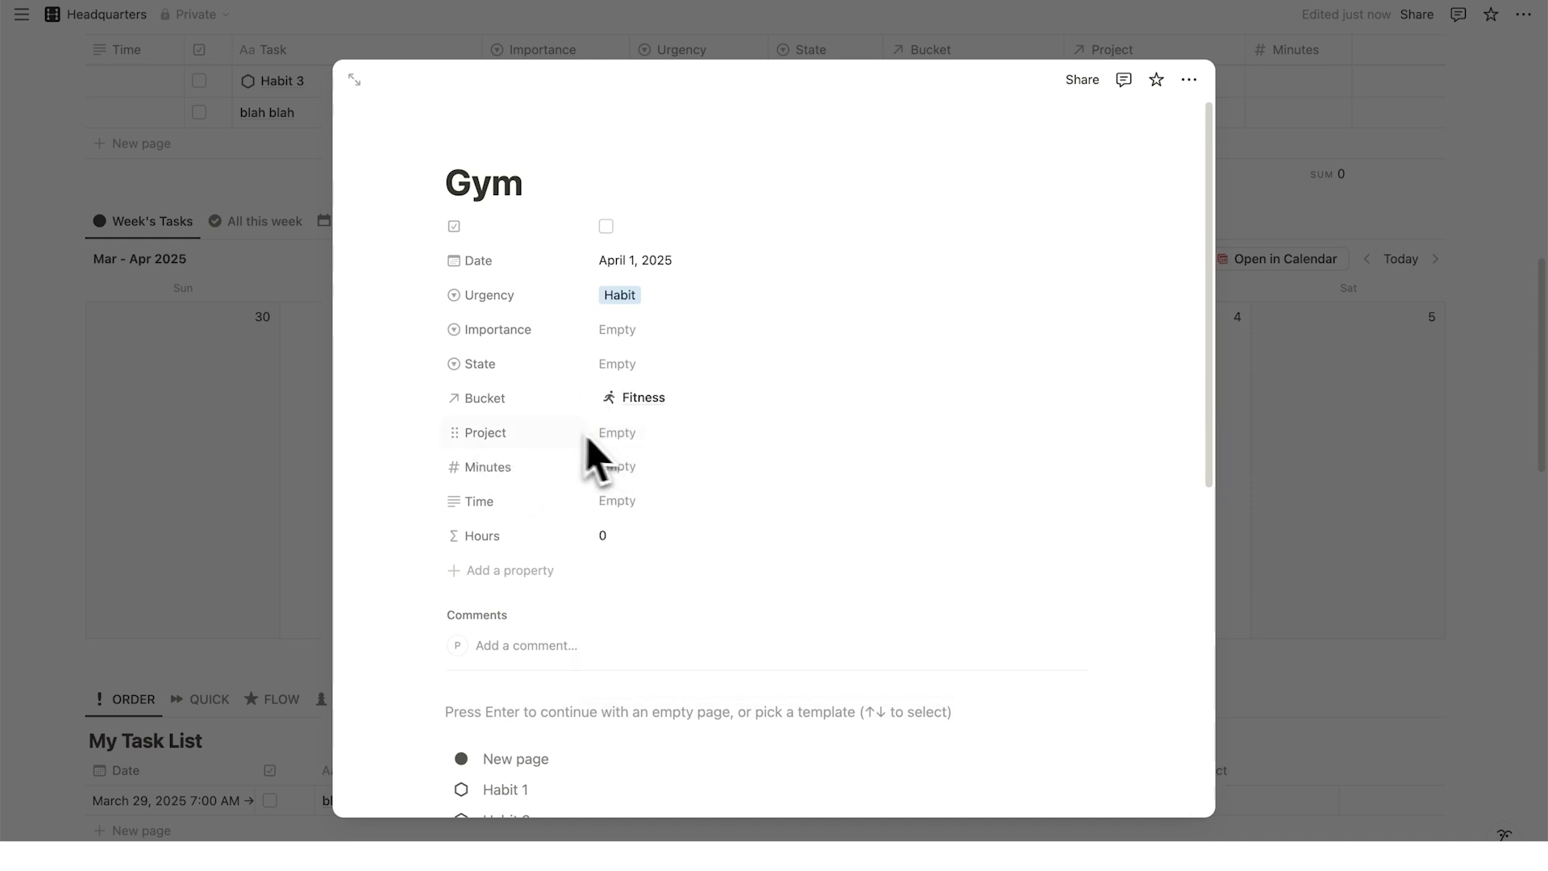
key("Escape")
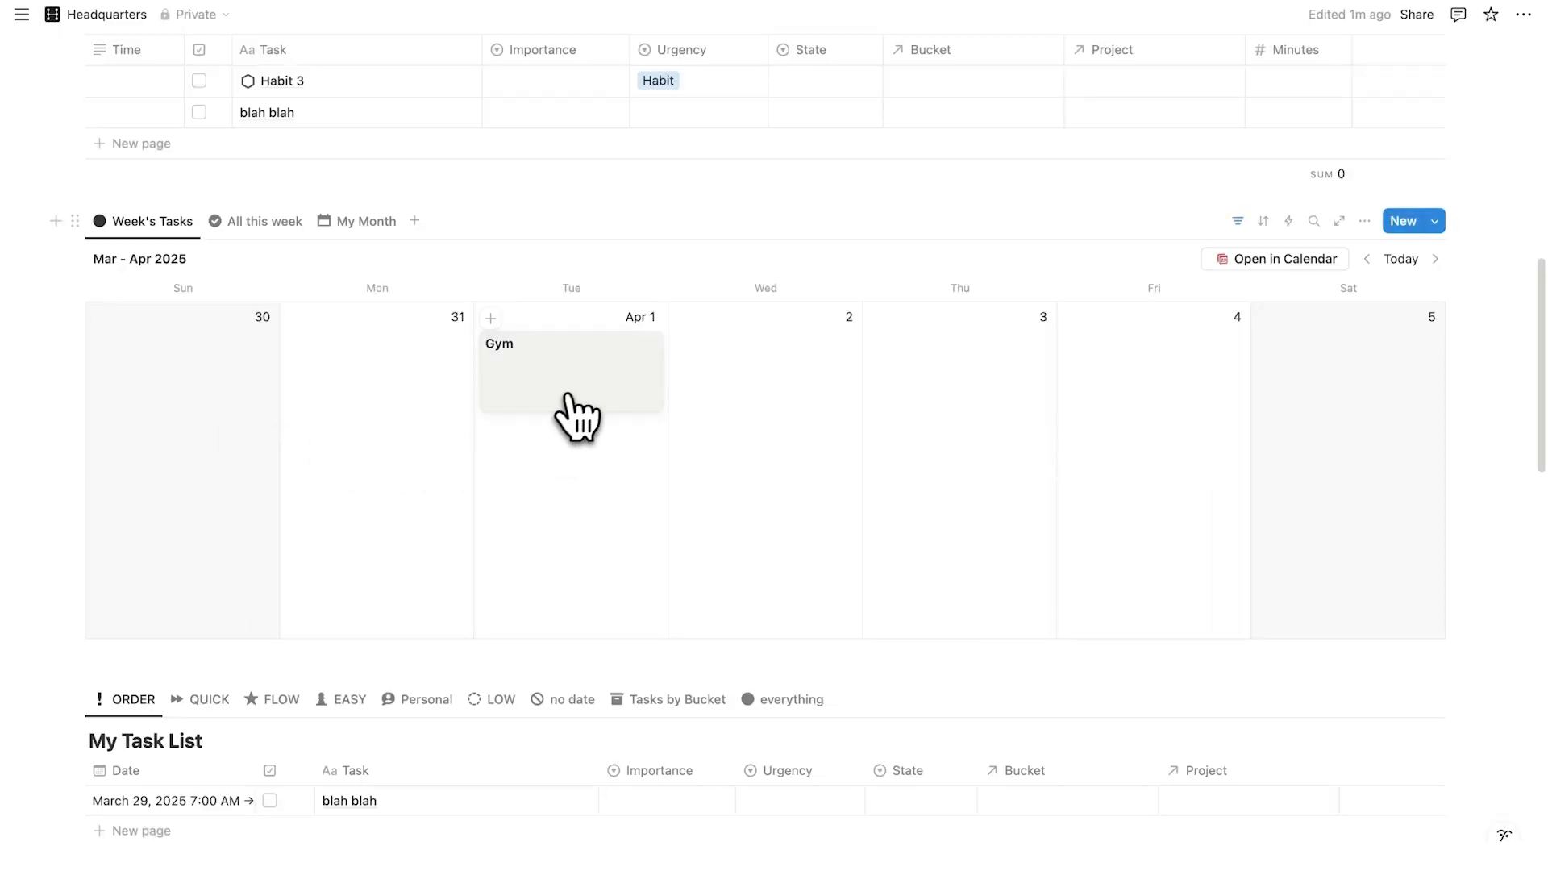
- Duplicate the Gym task onto Thursday April 3 and check the copy
key("alt")
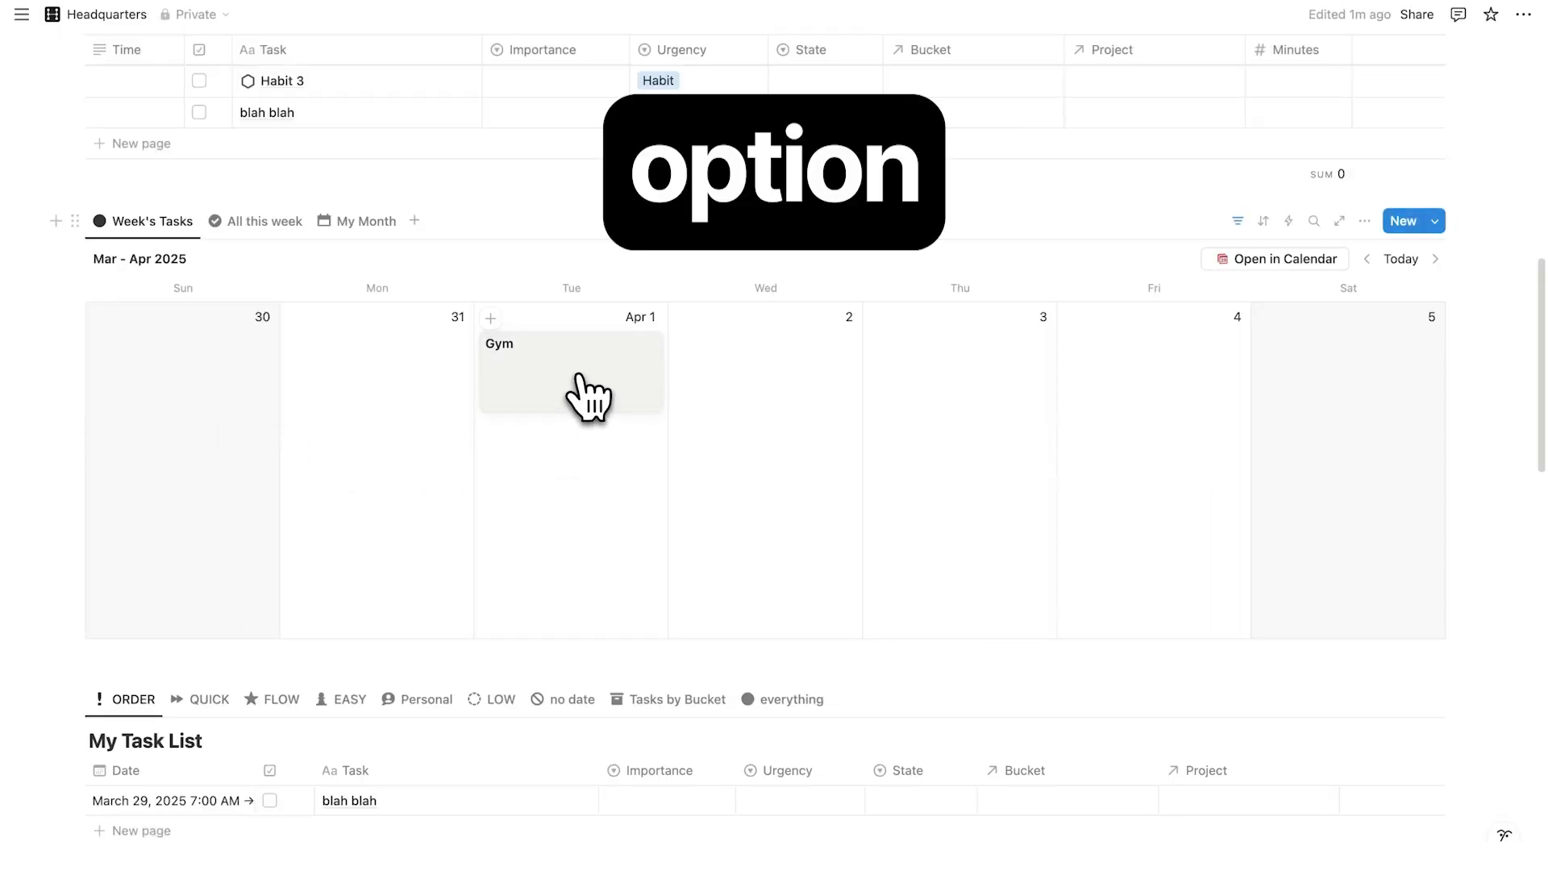
left_click_drag(567, 391, 927, 411)
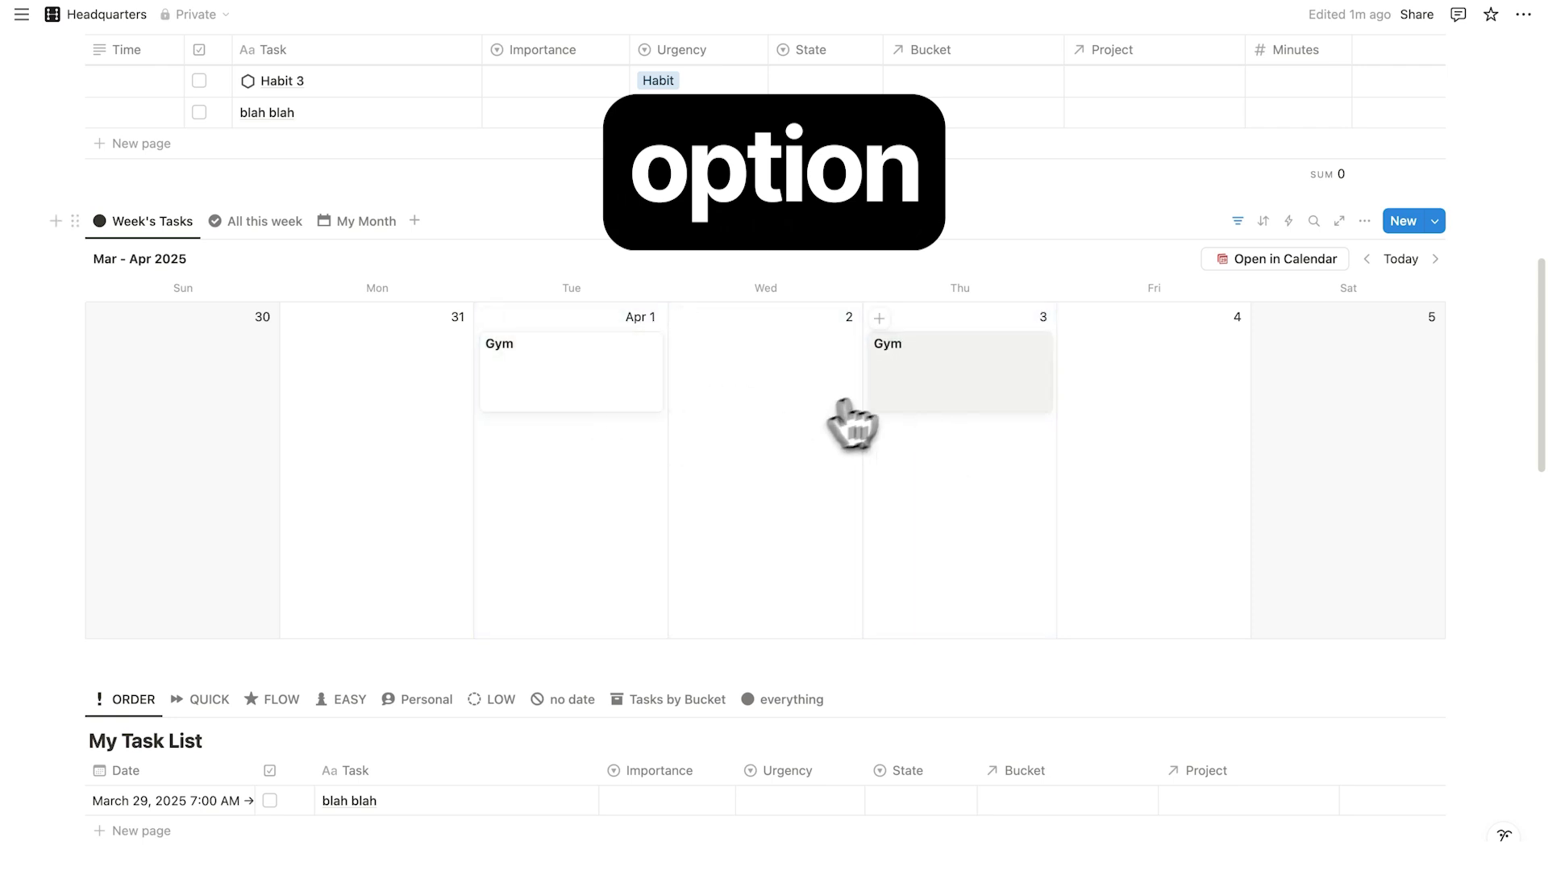
left_click(919, 387)
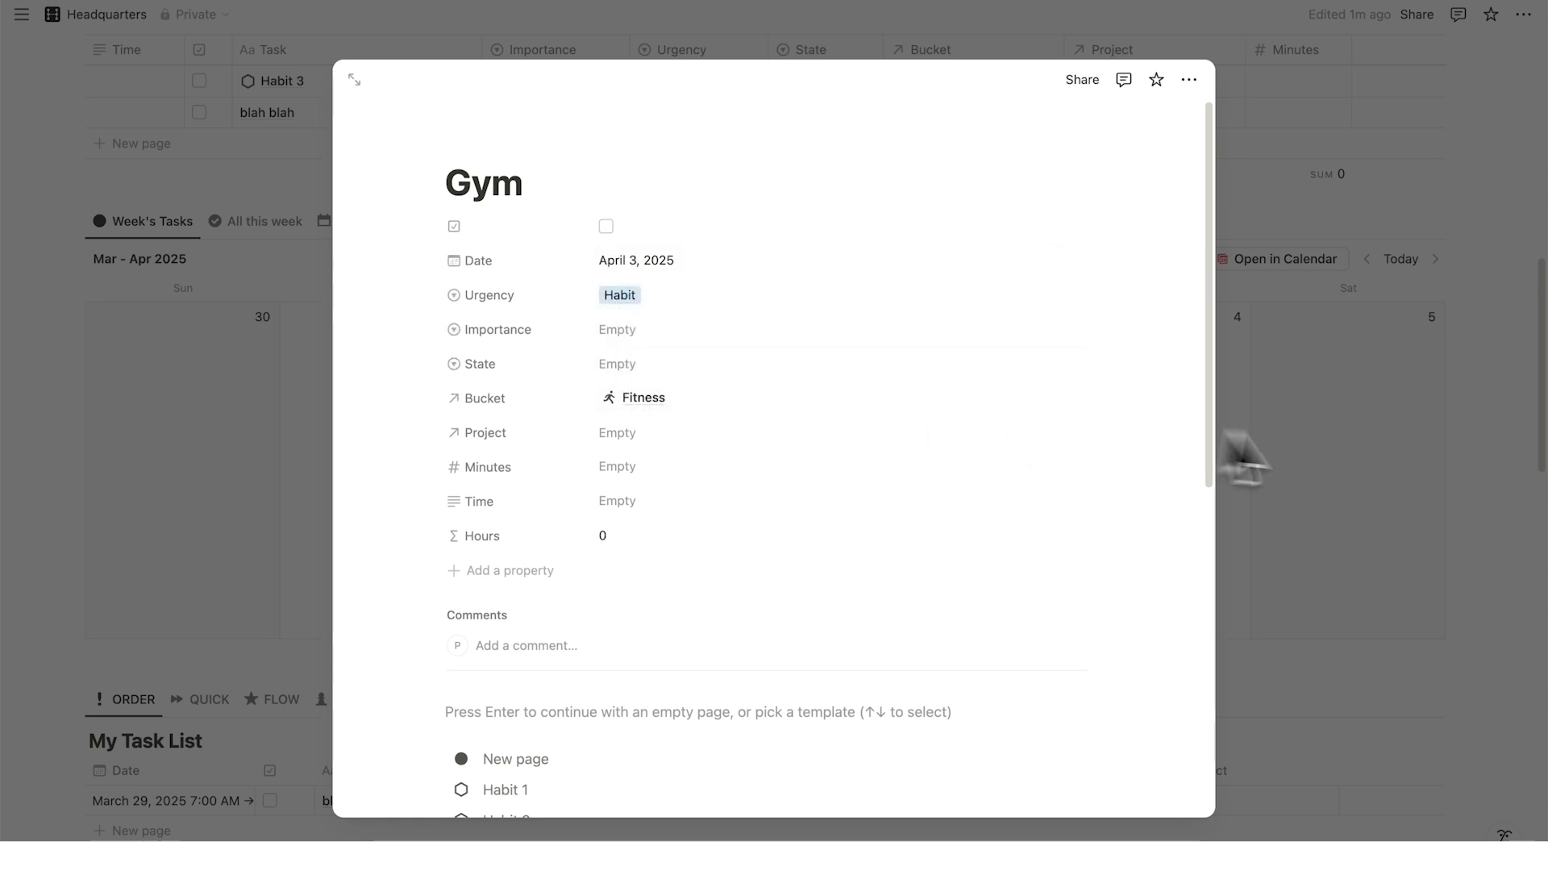
left_click(1339, 464)
left_click(915, 385)
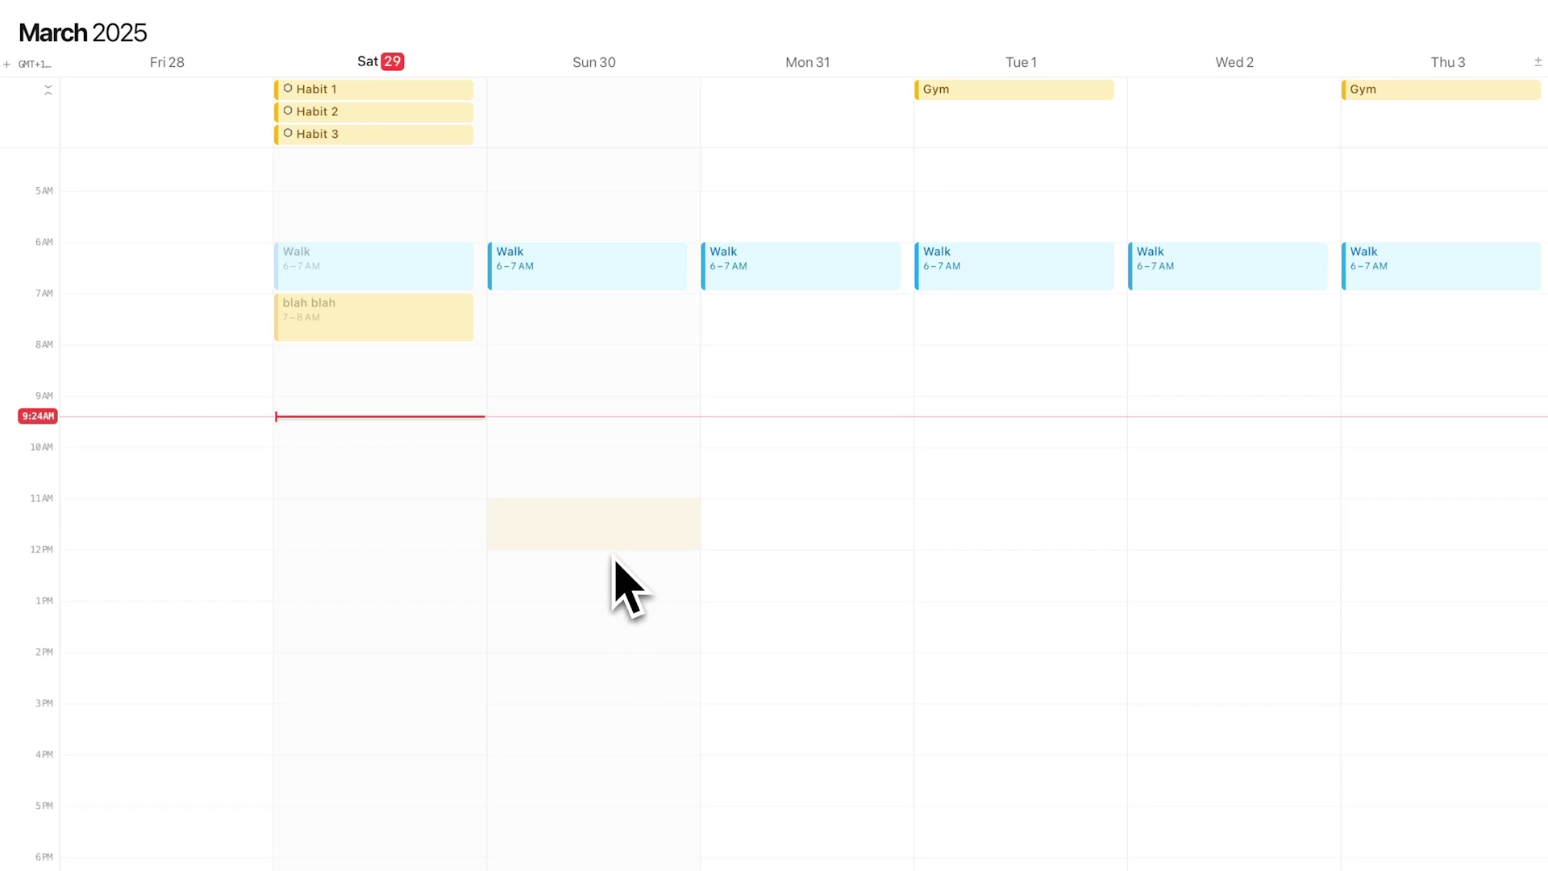
- Create a blah blah blah event on Sunday 30 and copy it to the following days
left_click_drag(615, 562, 615, 562)
type("h blah bla")
key("Return")
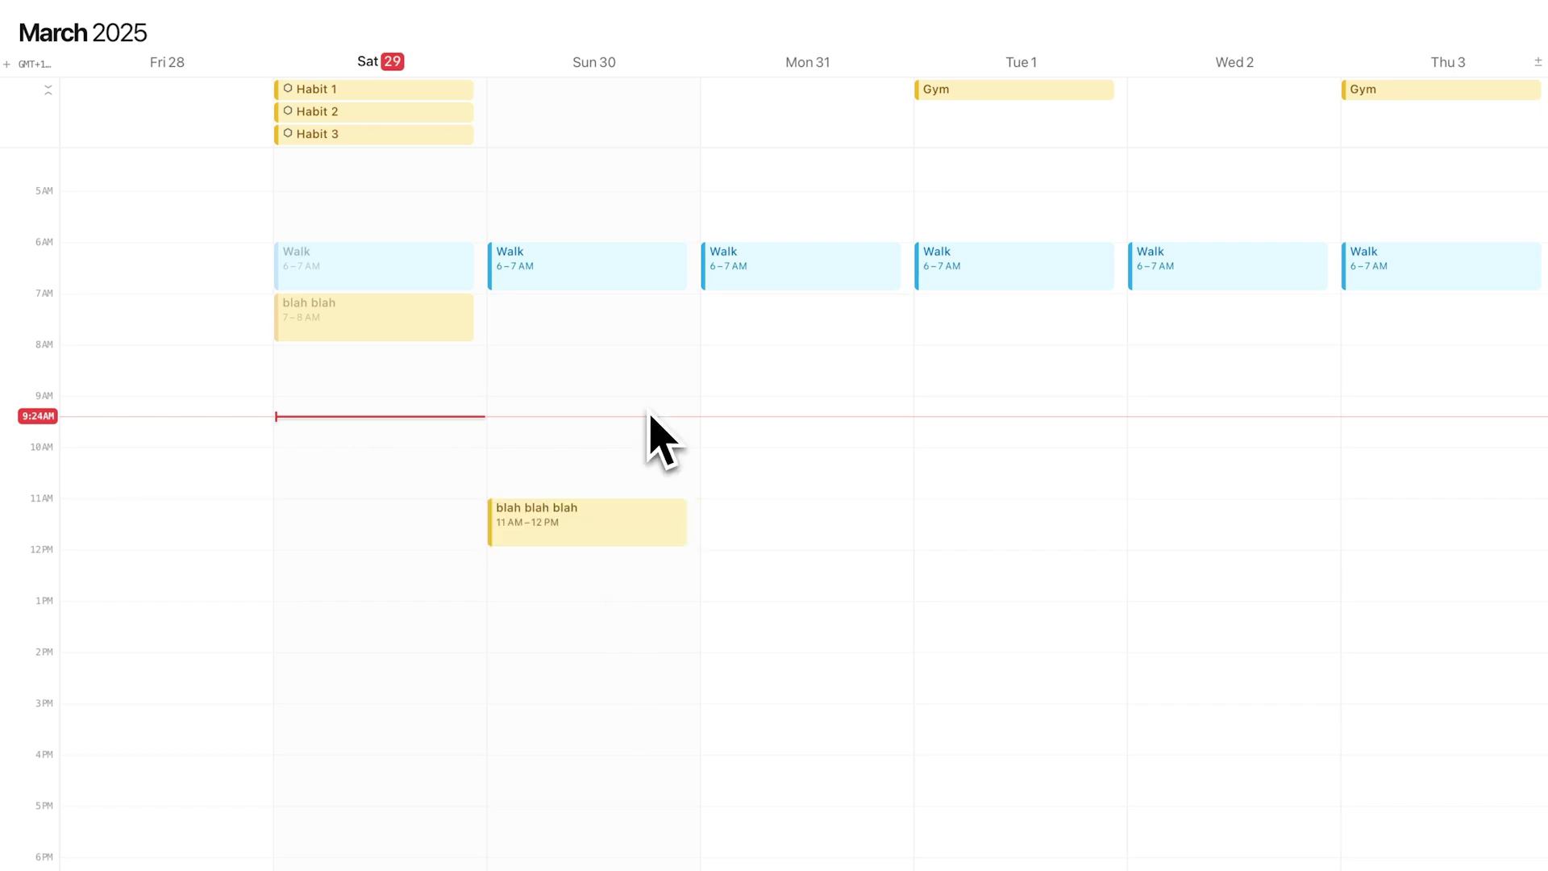
key("alt")
left_click_drag(621, 525, 1002, 390)
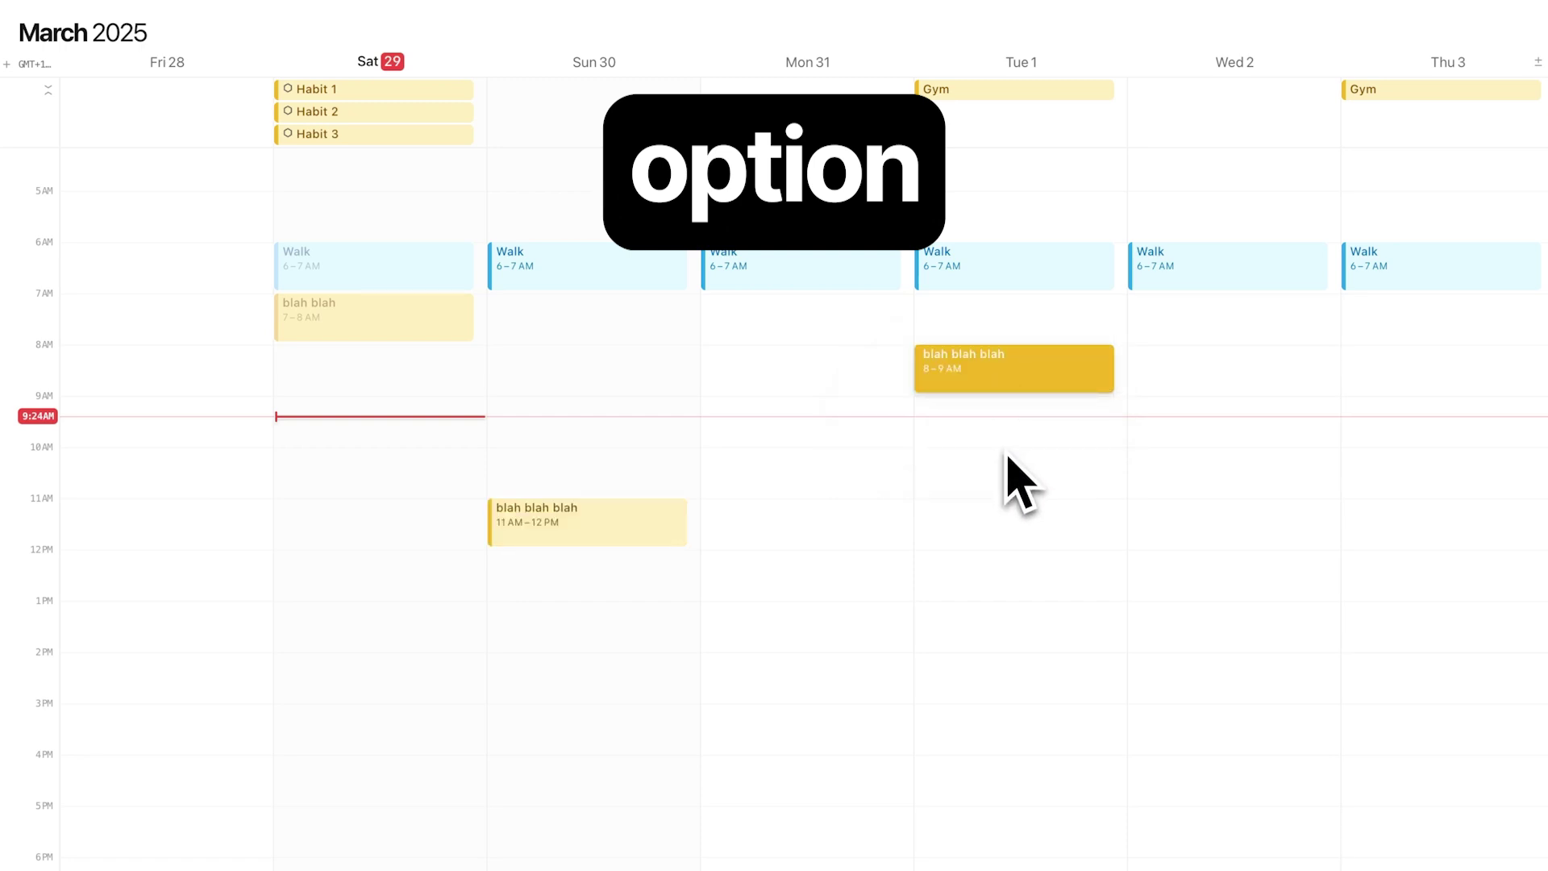
left_click_drag(592, 518, 1369, 372)
- Move all the blah blah blah events from Sunday to Thursday to 7–8 AM
left_click(1249, 376, "shift")
left_click(1096, 379, "shift")
left_click(762, 376, "shift")
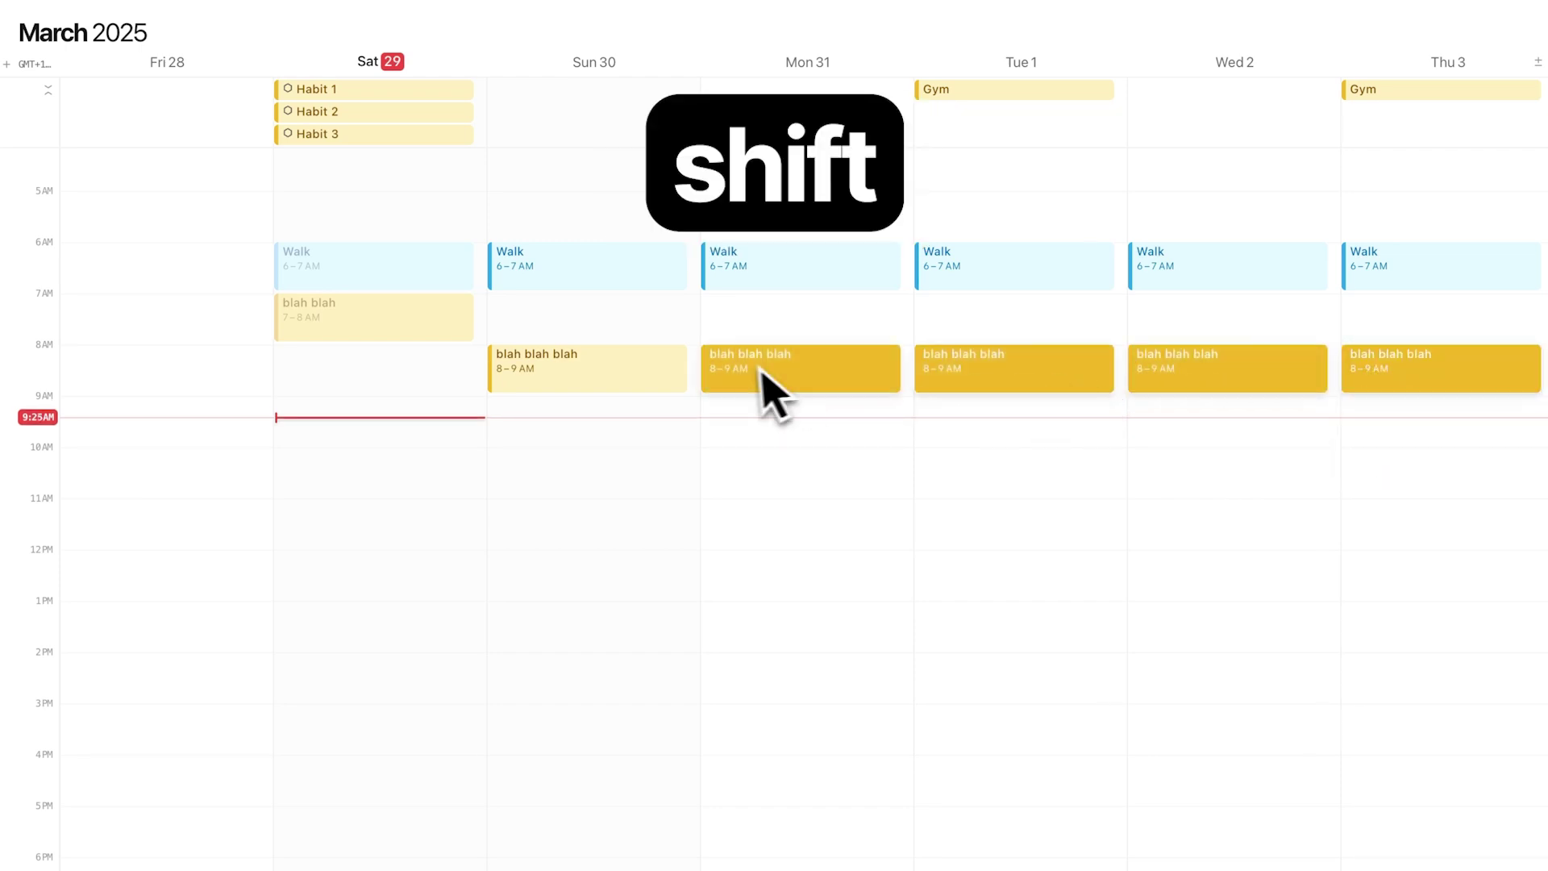
left_click(601, 364, "shift")
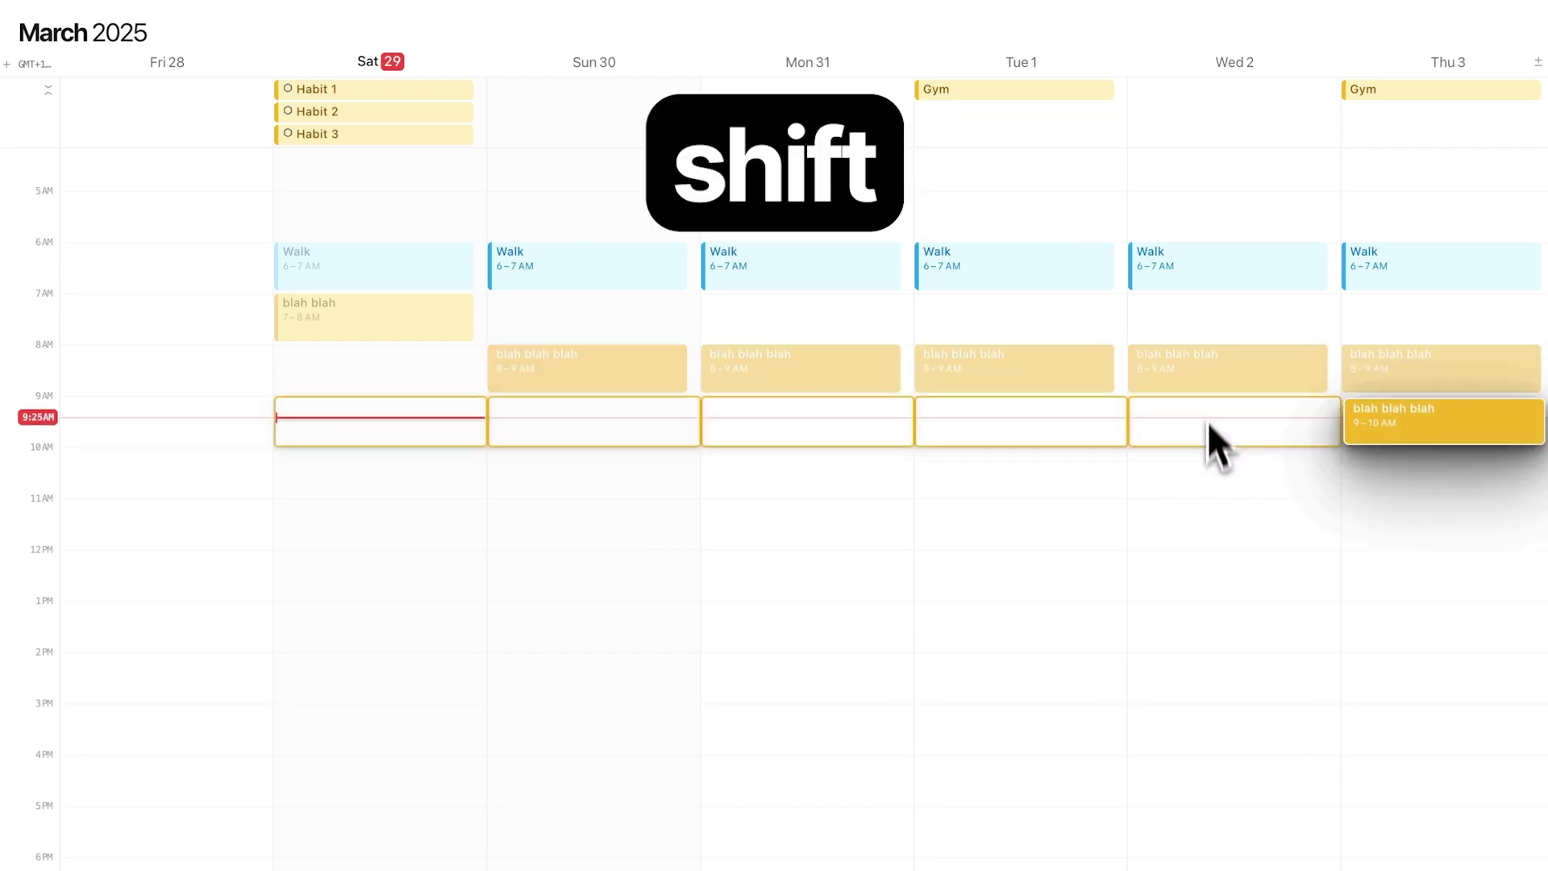
left_click_drag(1218, 447, 1087, 329)
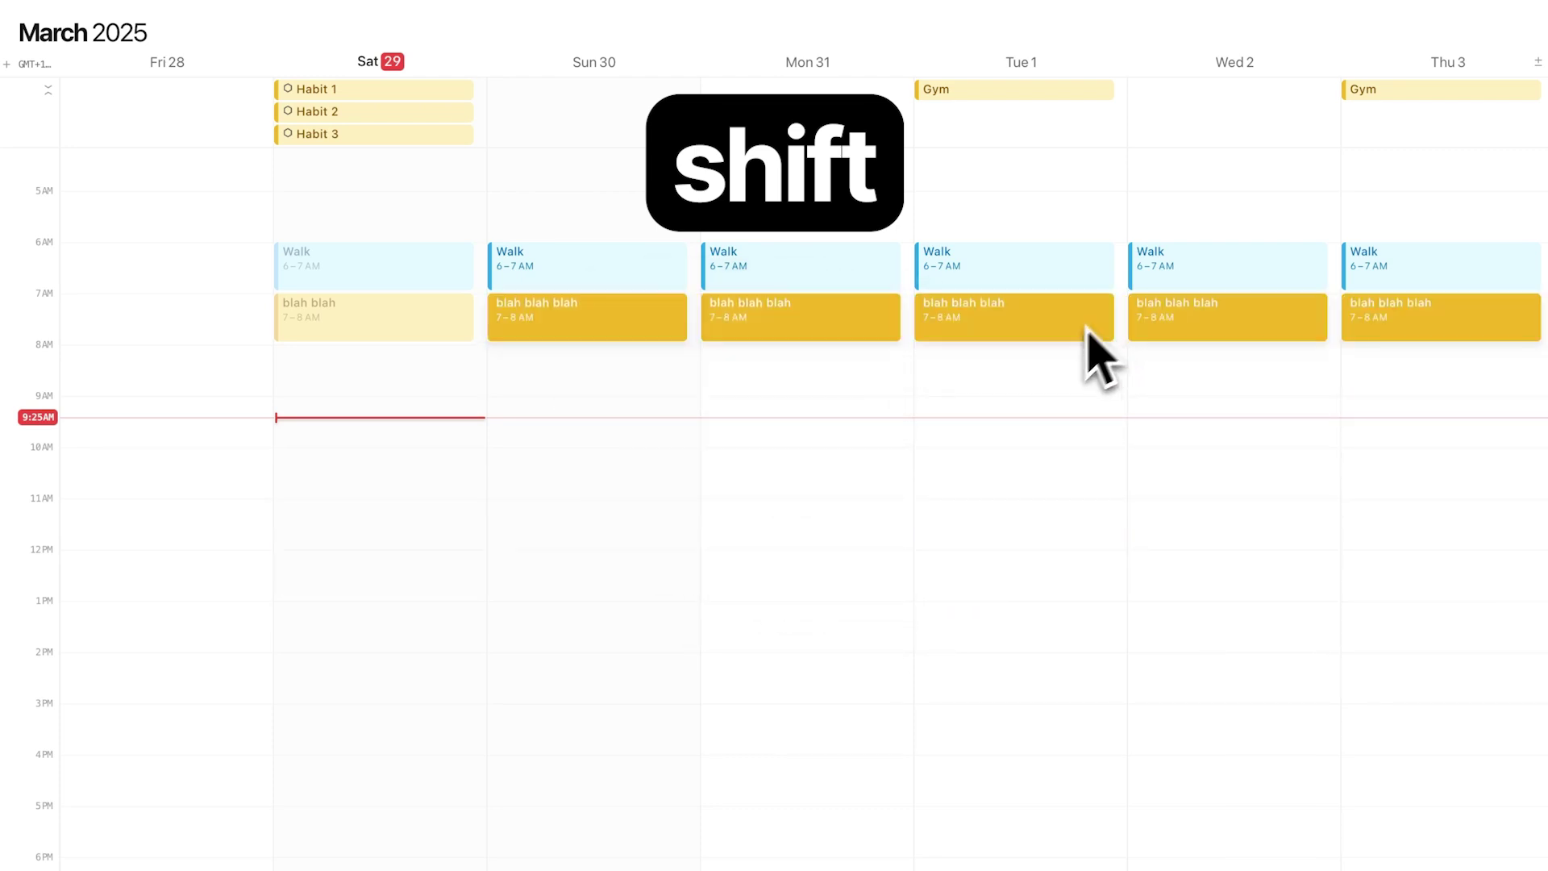
left_click(895, 394)
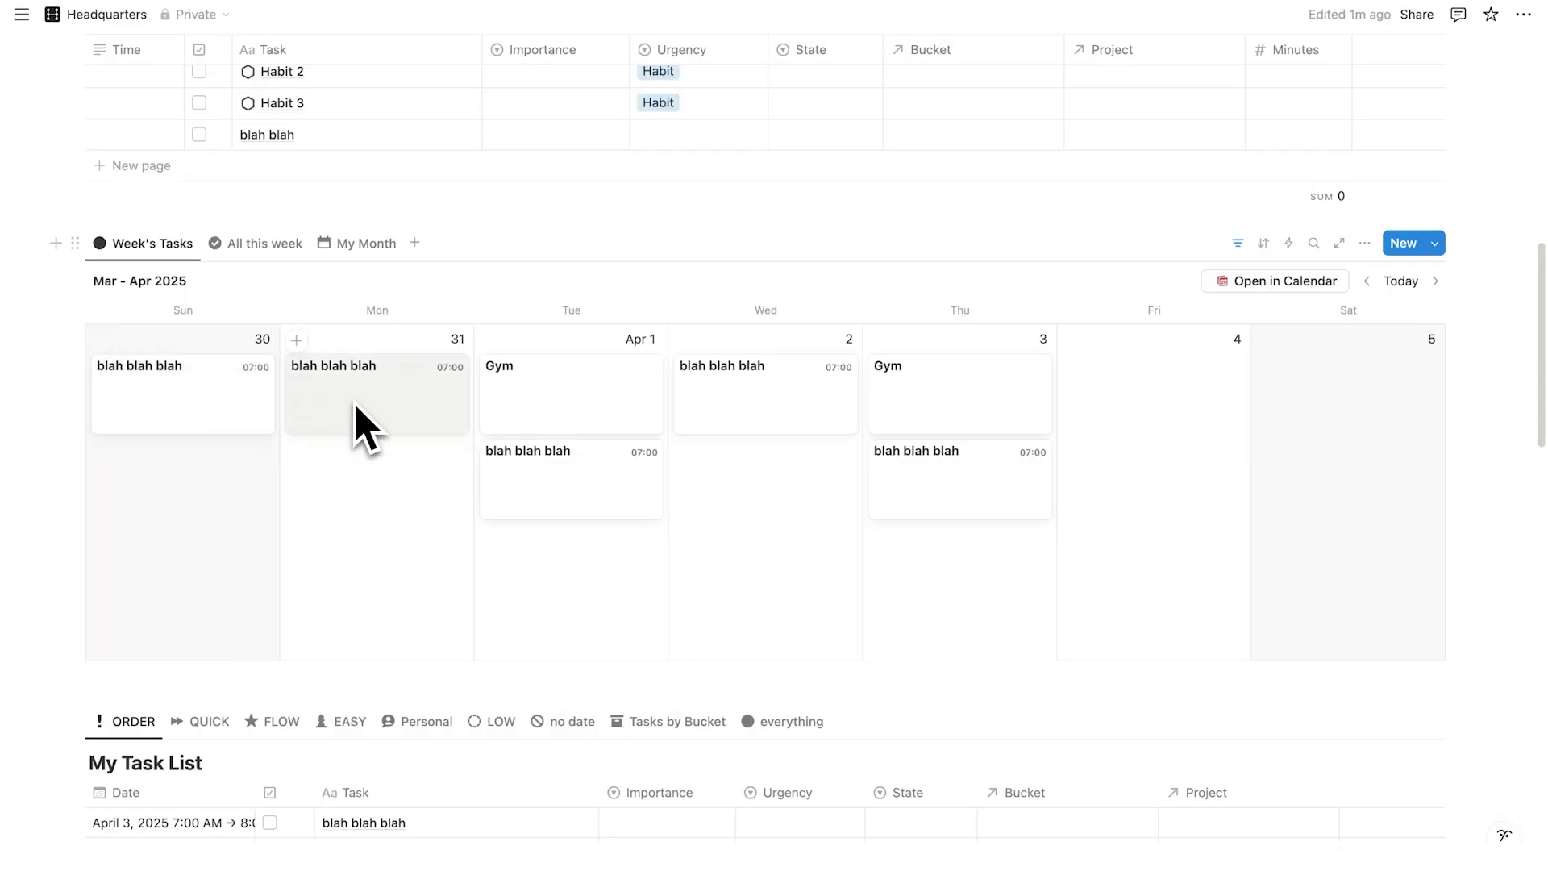
scroll(596, 266, "down", 15)
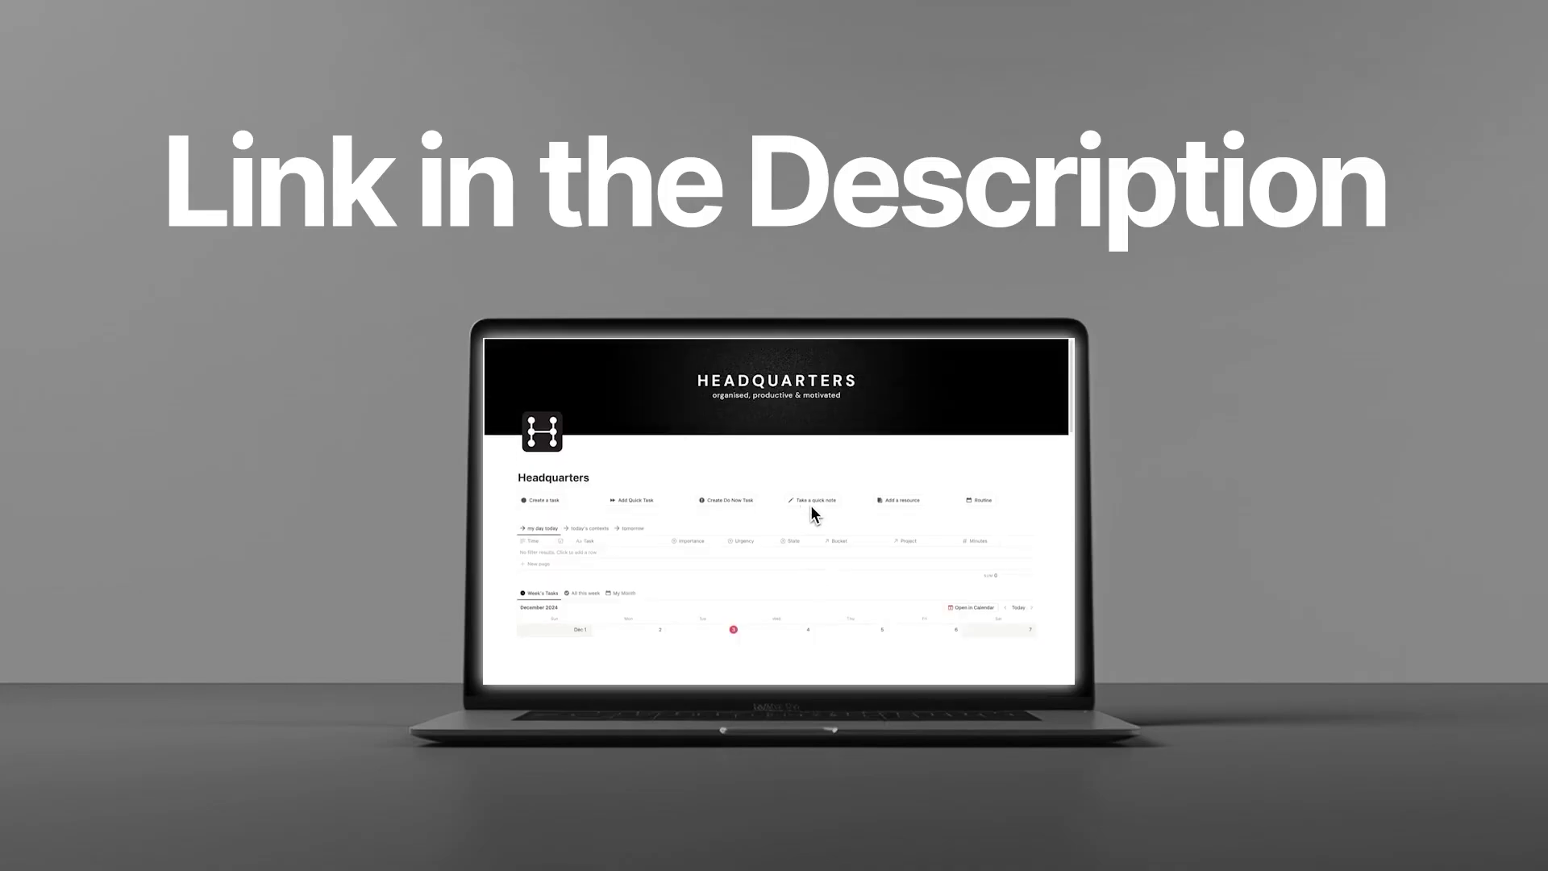
scroll(708, 435, "down", 15)
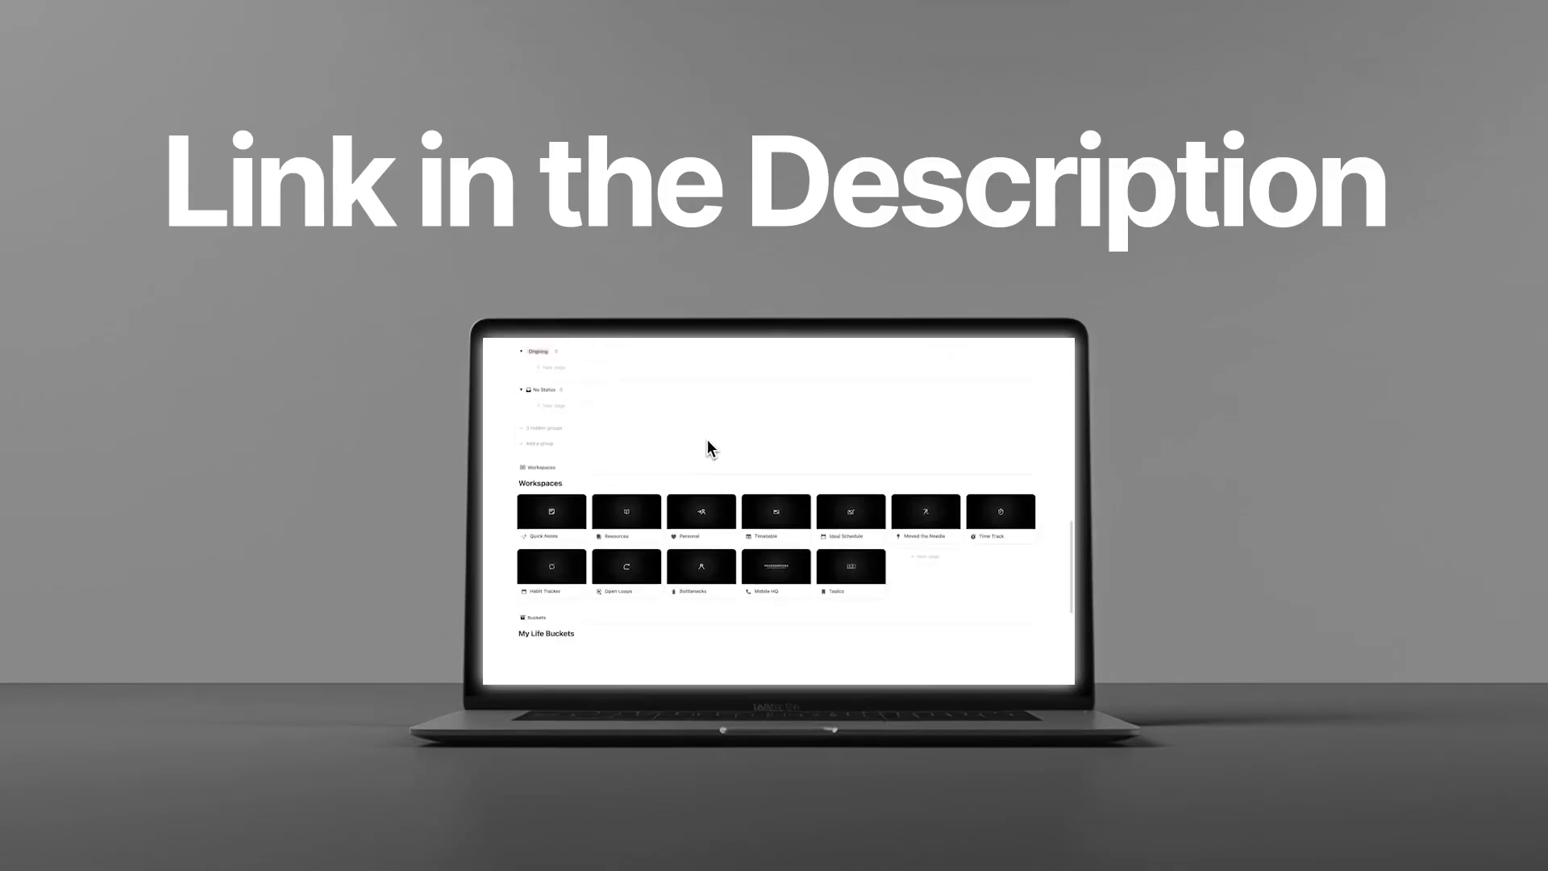